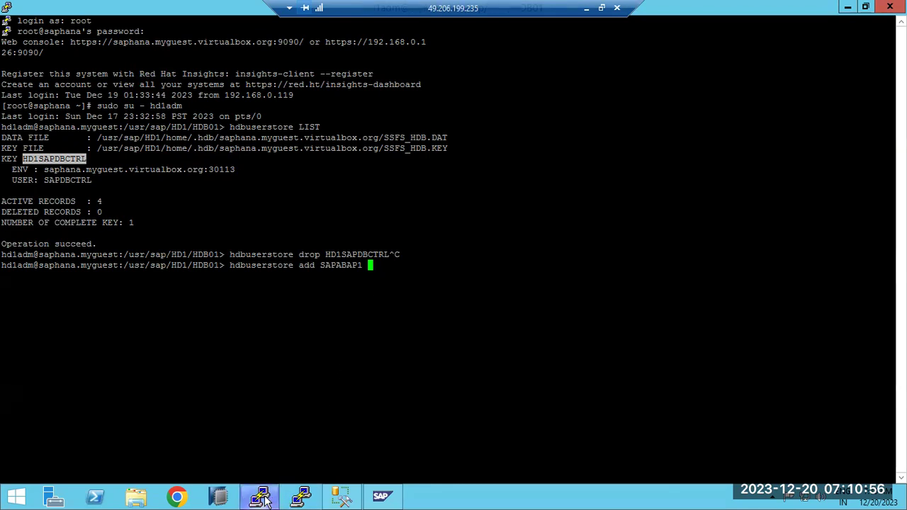
# Add step 2 'Perform the connection test using R3trnas -d (SIDADM)' beneath step 1 in the Paint notes.
pyautogui.hotkey('alt', 'Tab')
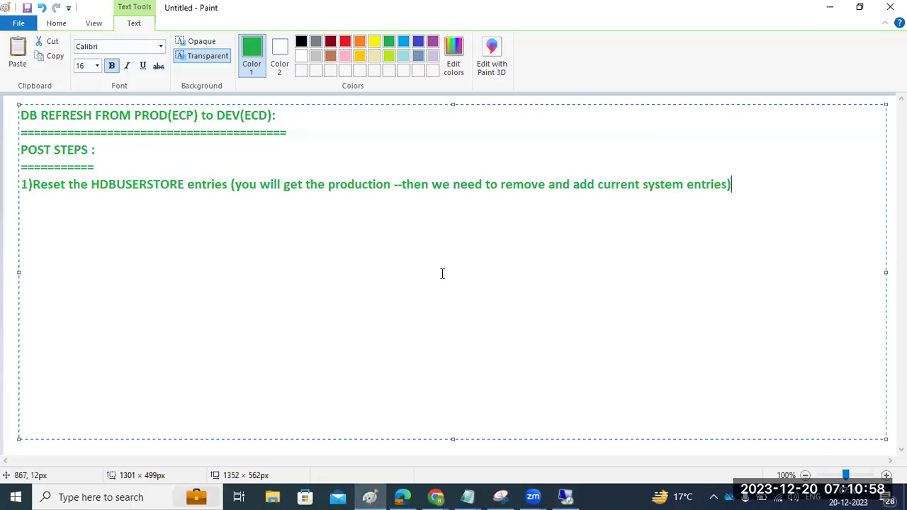
pyautogui.moveTo(34, 183); pyautogui.dragTo(737, 181)
pyautogui.click(745, 183)
pyautogui.press('Return')
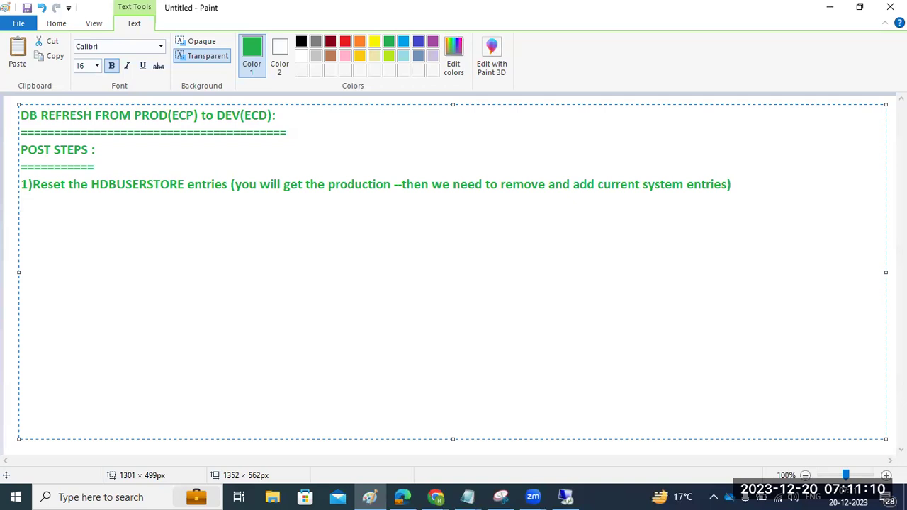
pyautogui.write('2)Perform the connection test using R3trnas -d (SIDADM')
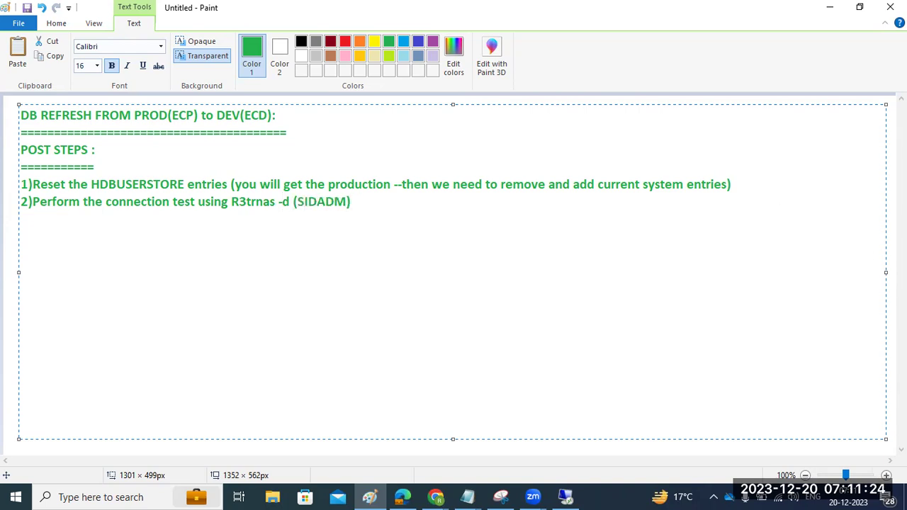
# Launch Remote Desktop Connection via mstsc and connect with user name ecdadm.
pyautogui.moveTo(565, 497)
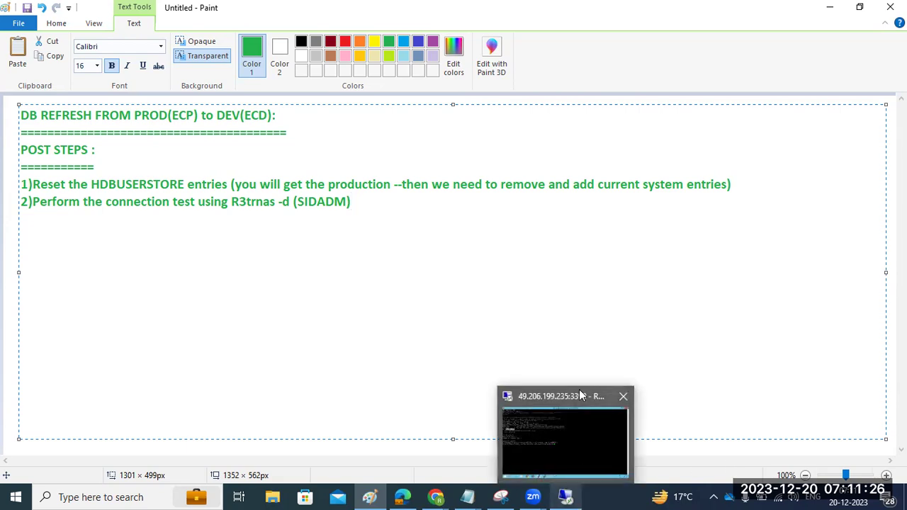
pyautogui.press('super+r')
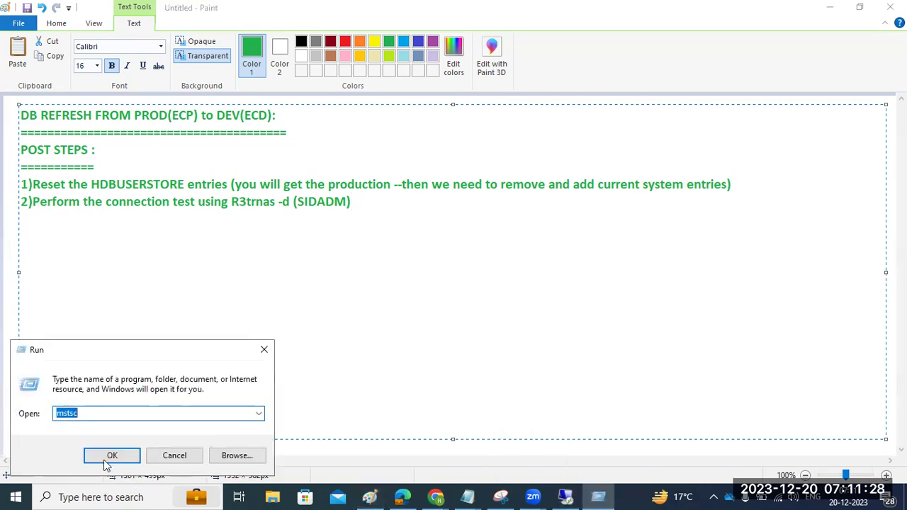
pyautogui.click(106, 457)
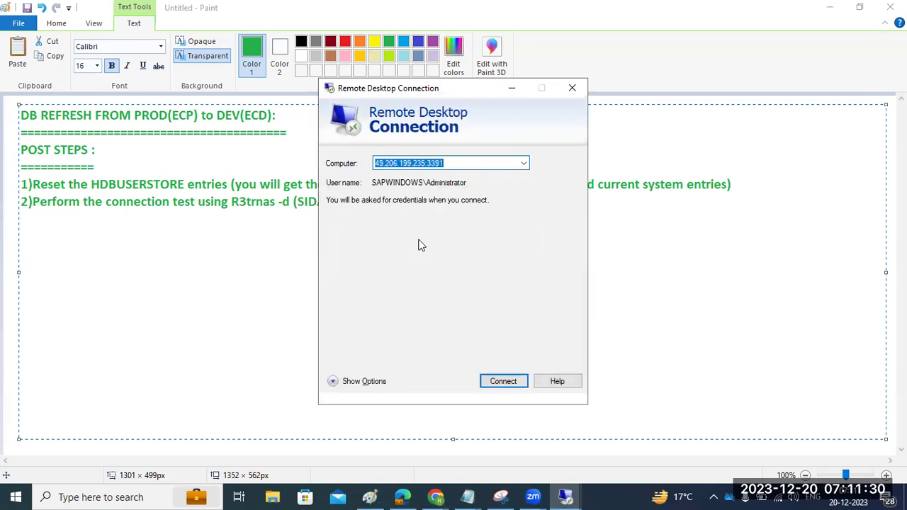
pyautogui.hotkey('alt', 'o')
pyautogui.click(523, 228)
pyautogui.doubleClick(523, 228)
pyautogui.write('ecdadm')
pyautogui.press('Return')
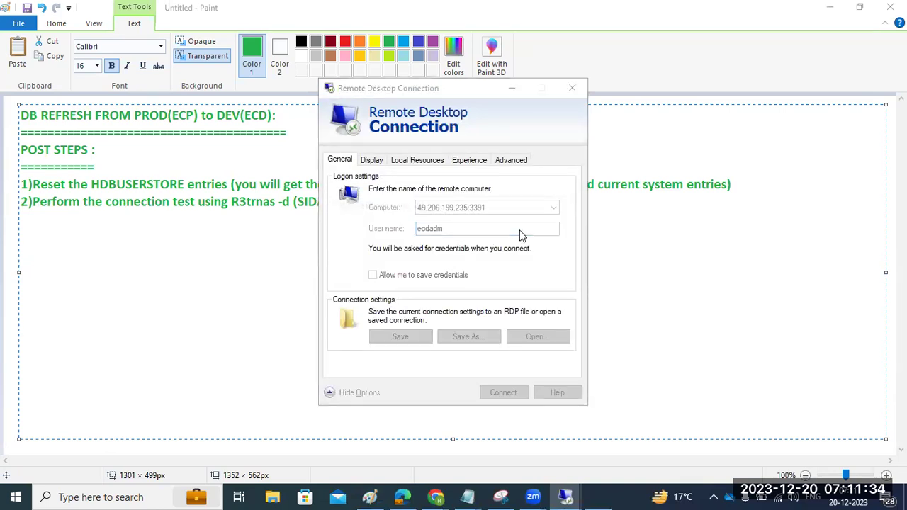
# Enter the account password and accept the certificate warning.
pyautogui.write('•••••')
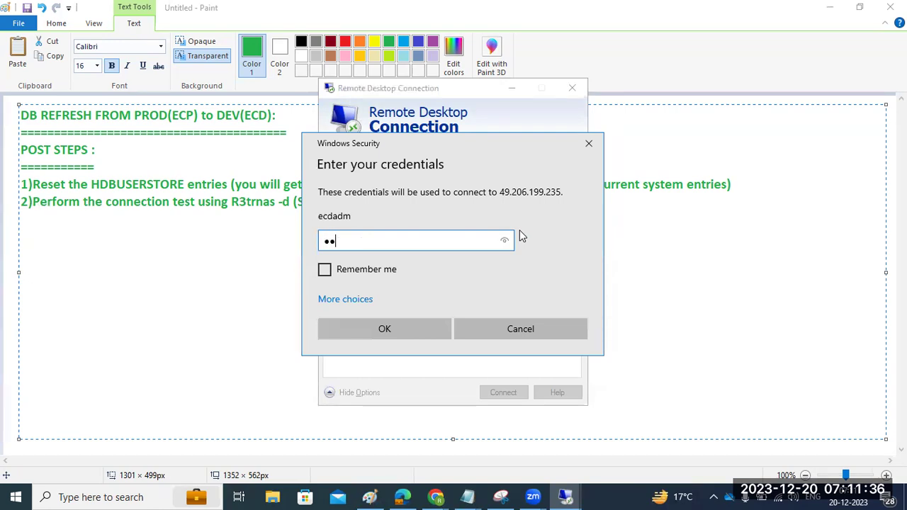
pyautogui.write('•••••')
pyautogui.hotkey('ctrl', 'a')
pyautogui.write('•••••••••')
pyautogui.press('Return')
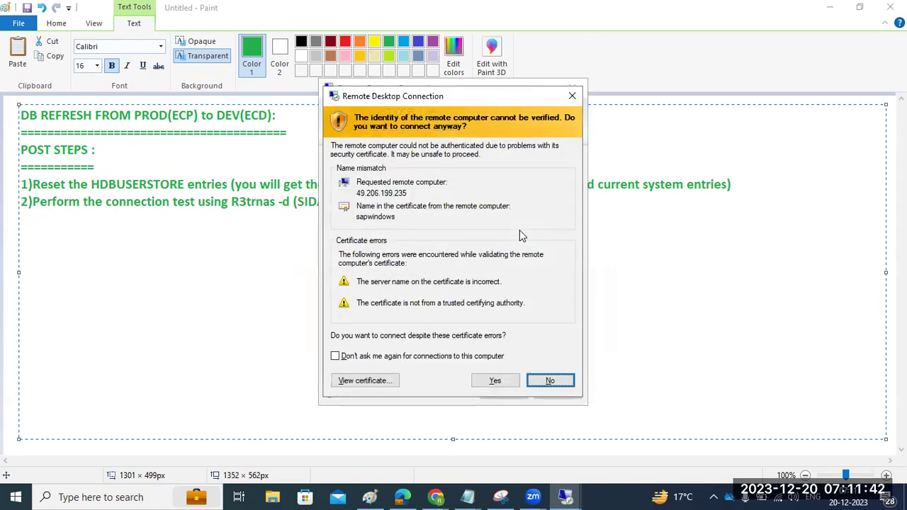
pyautogui.click(501, 376)
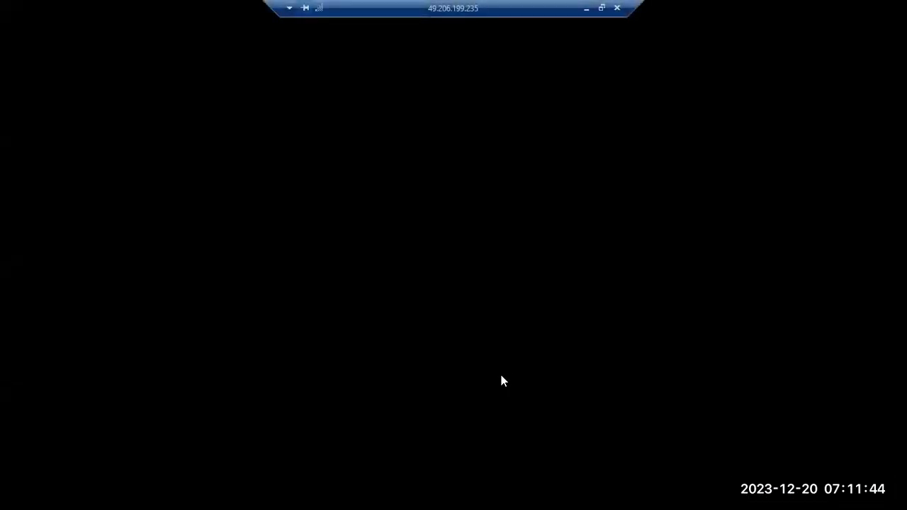
# Retry several passwords for the ECD admin on the remote sign-in screen, each rejected as incorrect.
pyautogui.click(457, 184)
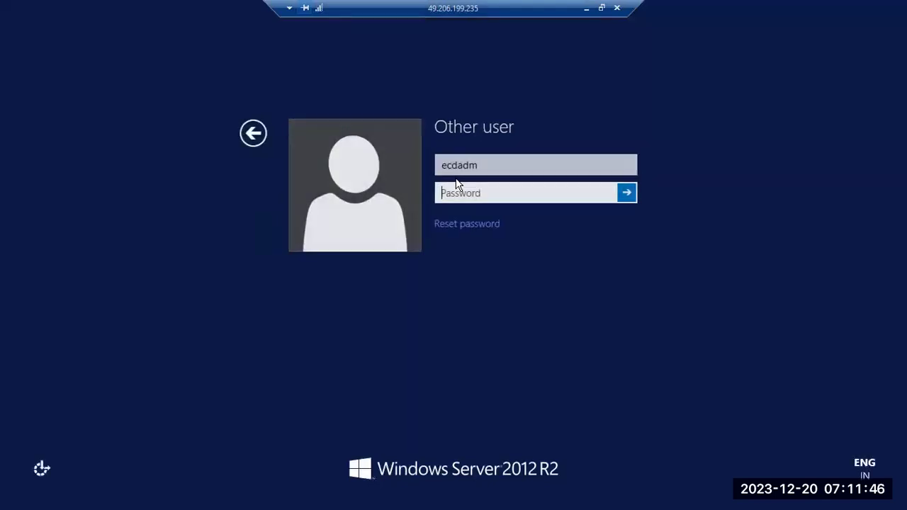
pyautogui.write('••••••••••')
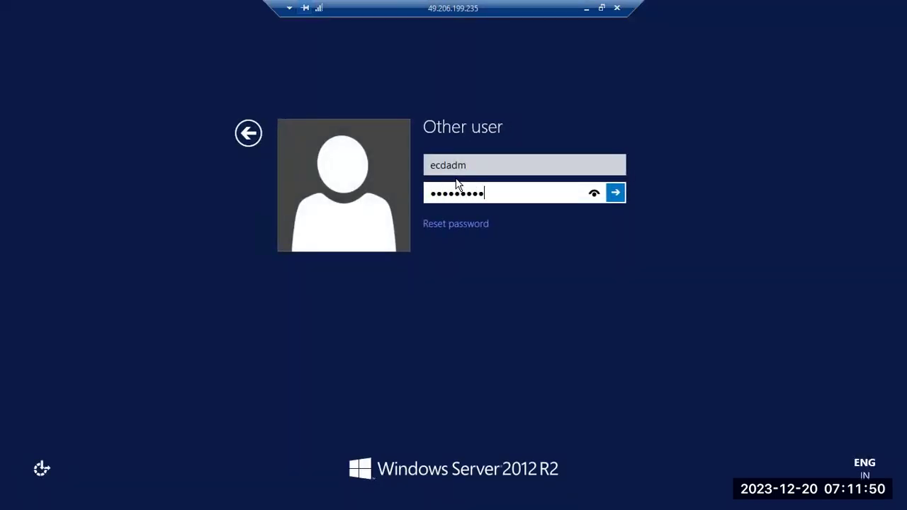
pyautogui.press('Return')
pyautogui.click(455, 182)
pyautogui.write('••••••••••')
pyautogui.press('Return')
pyautogui.click(457, 183)
pyautogui.write('••••••••')
pyautogui.press('Return')
pyautogui.click(457, 183)
pyautogui.write('••••••')
pyautogui.press('Return')
pyautogui.press('Return')
# Change the user name to the ECP admin (ending 'padm') and submit its password.
pyautogui.click(486, 166)
pyautogui.press('BackSpace')
pyautogui.press('BackSpace')
pyautogui.press('BackSpace')
pyautogui.press('BackSpace')
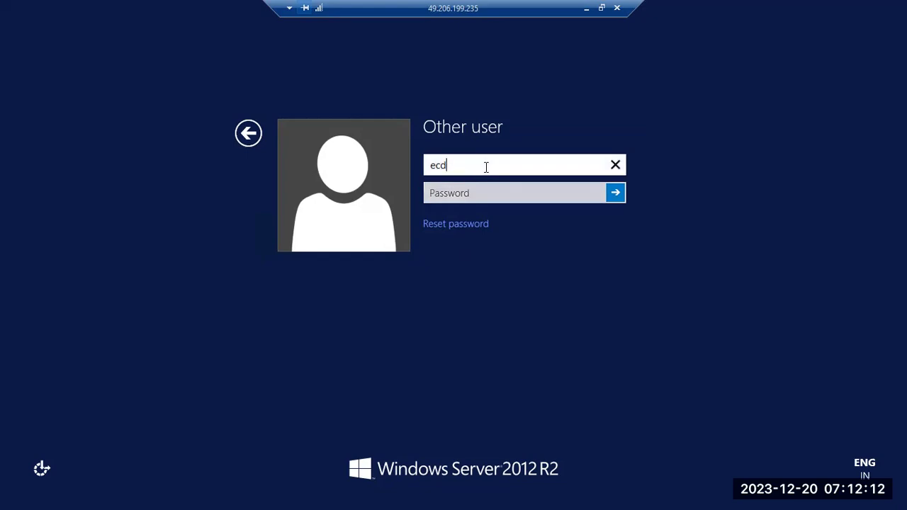
pyautogui.write('padm')
pyautogui.press('Tab')
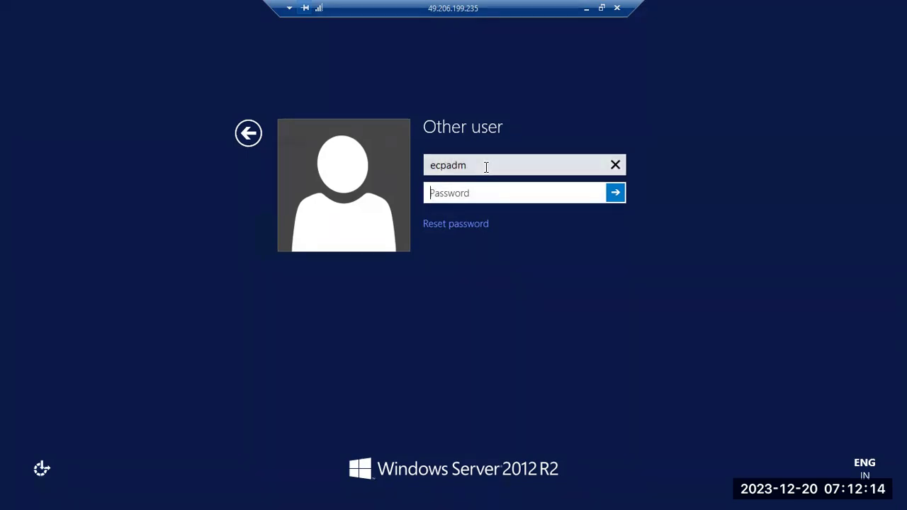
pyautogui.write('**********')
pyautogui.press('Return')
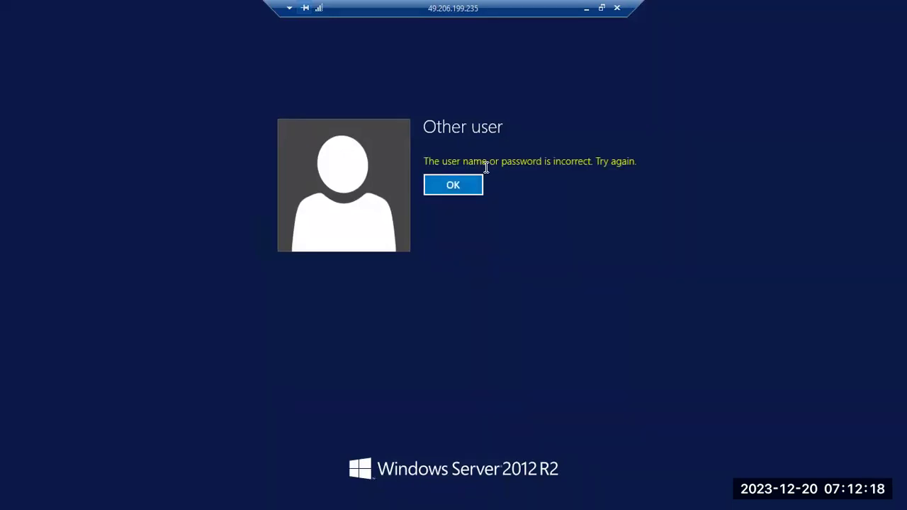
pyautogui.click(553, 207)
pyautogui.click(486, 225)
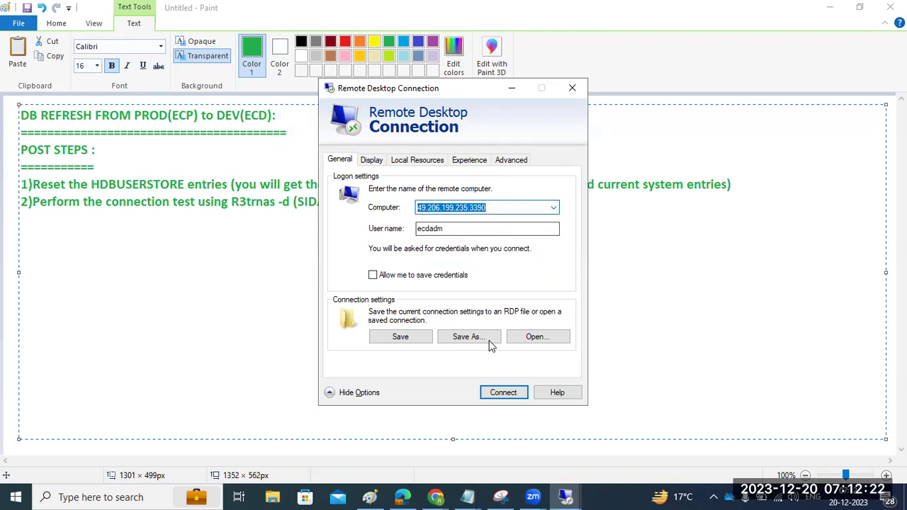
pyautogui.click(500, 396)
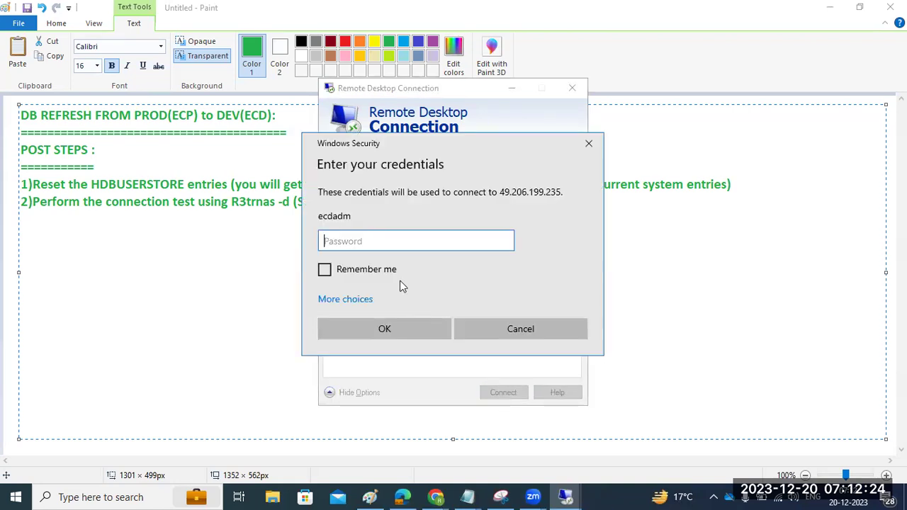
pyautogui.write('******')
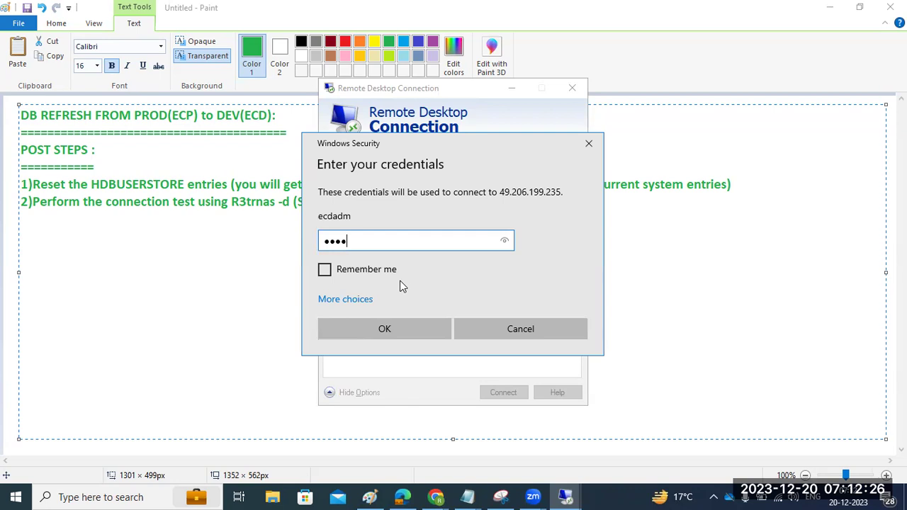
pyautogui.press('Return')
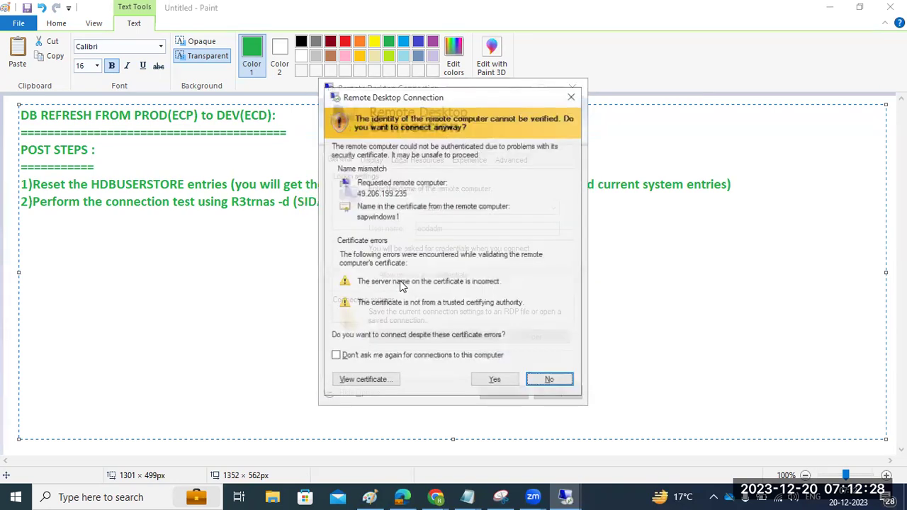
pyautogui.click(494, 381)
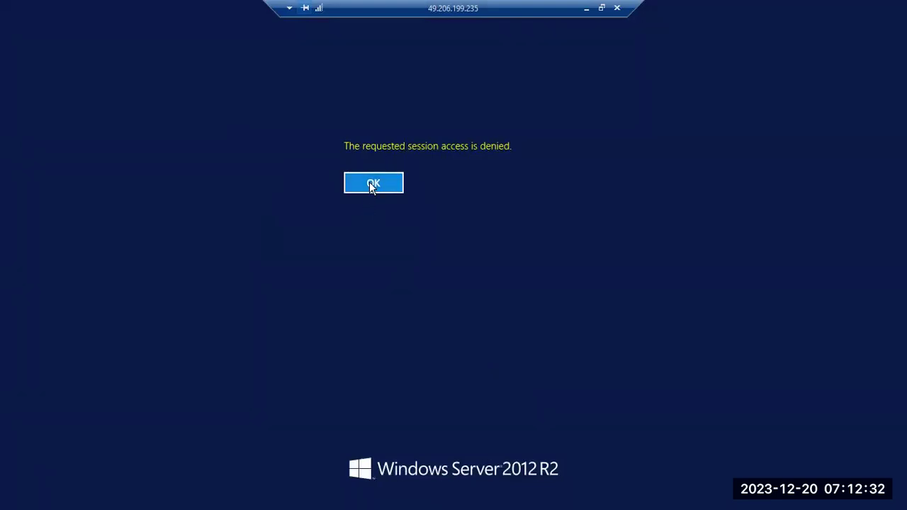
pyautogui.click(373, 183)
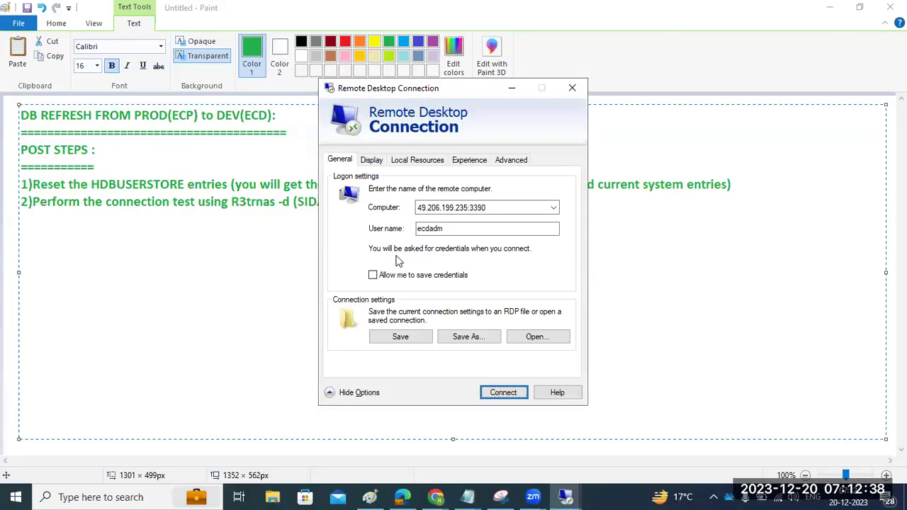
pyautogui.click(560, 93)
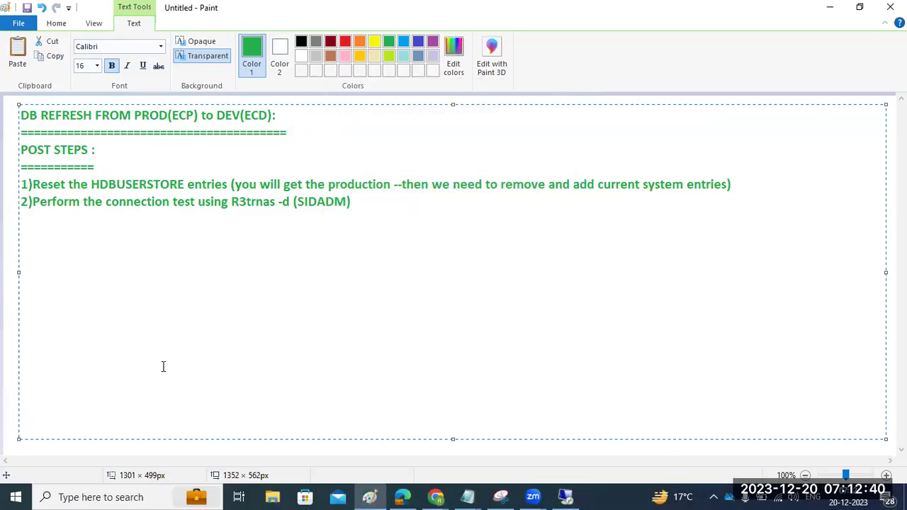
pyautogui.press('super+r')
pyautogui.click(119, 458)
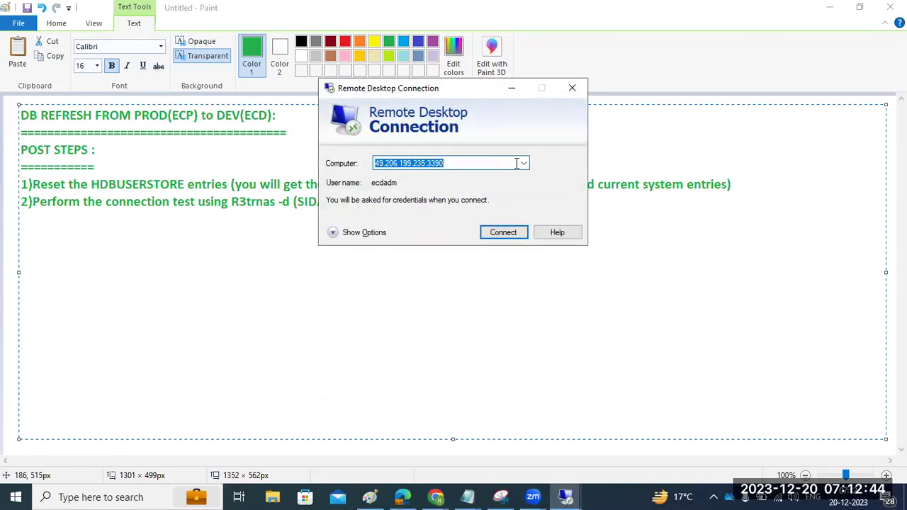
pyautogui.click(499, 234)
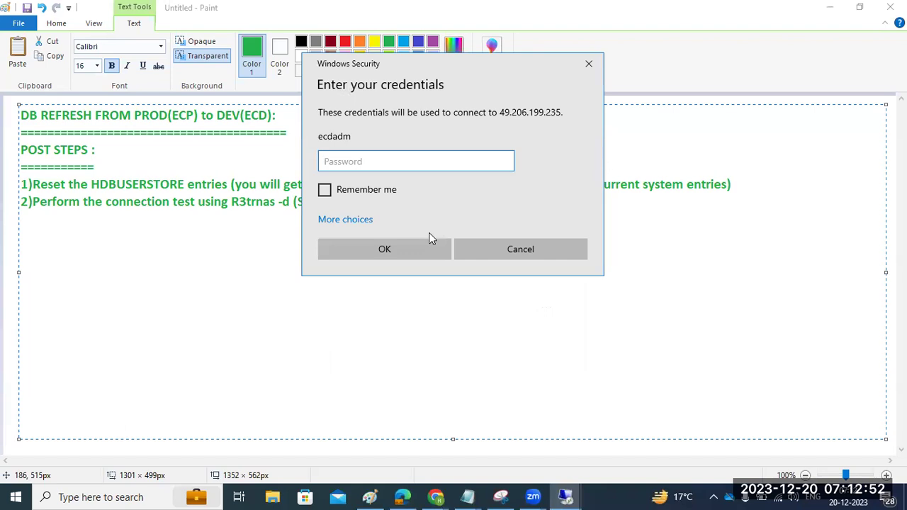
# Enter the password, accept the certificate, and retry the rejected remote sign-in.
pyautogui.write('••••••••••')
pyautogui.press('Return')
pyautogui.click(490, 301)
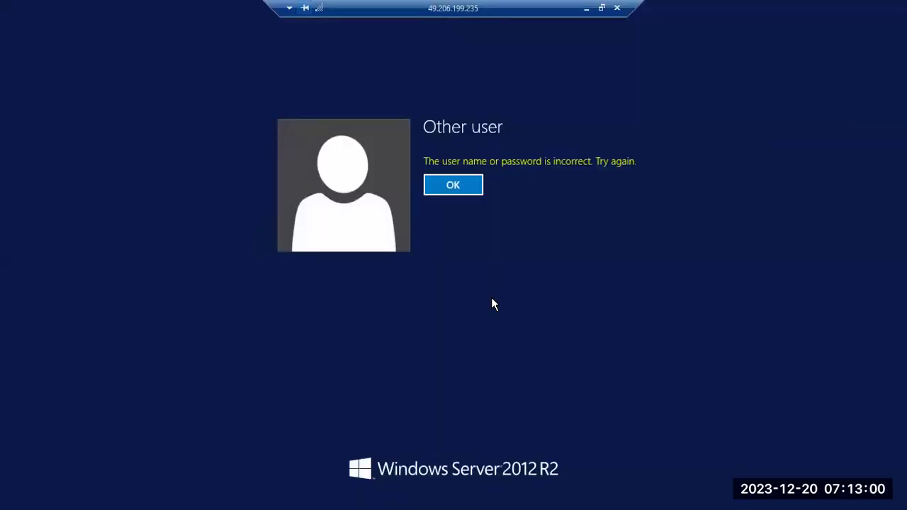
pyautogui.click(446, 190)
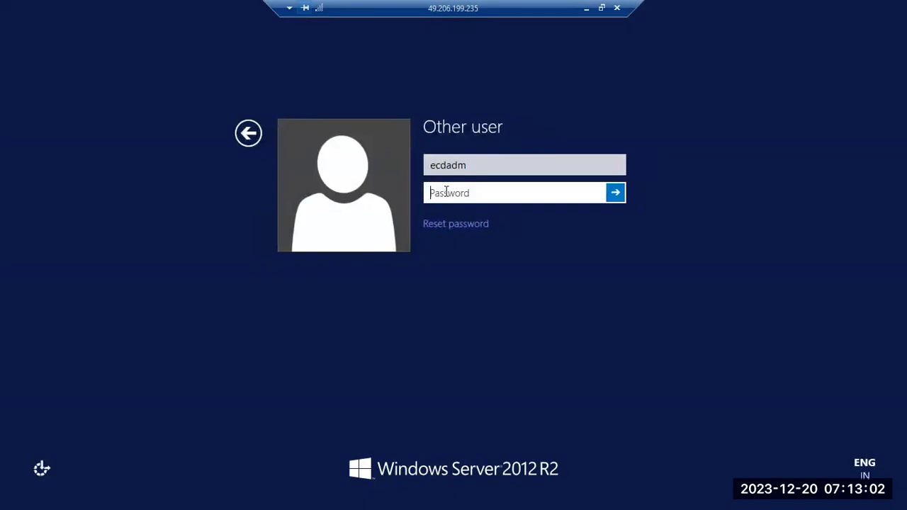
pyautogui.write('•••••••••')
pyautogui.press('Return')
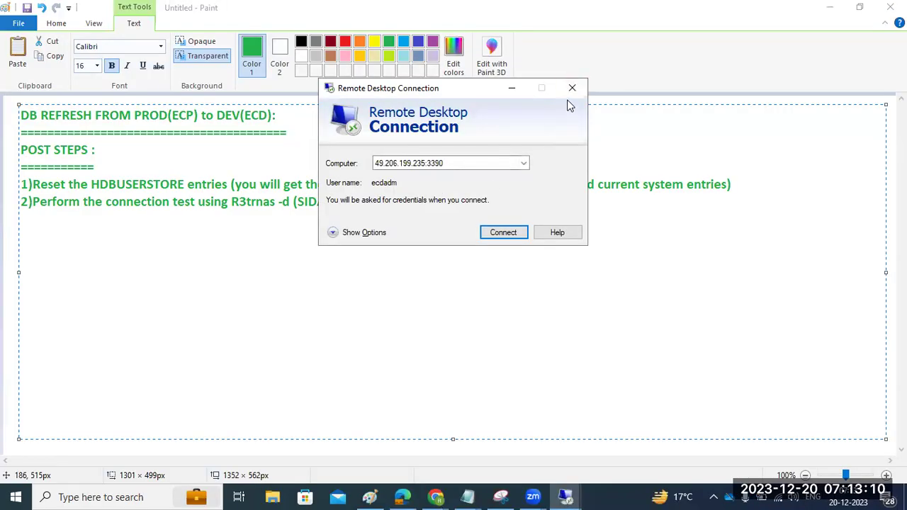
# Connect to the server using a different account, ecpadm, with its password, accepting the certificate.
pyautogui.click(523, 167)
pyautogui.click(466, 187)
pyautogui.click(498, 229)
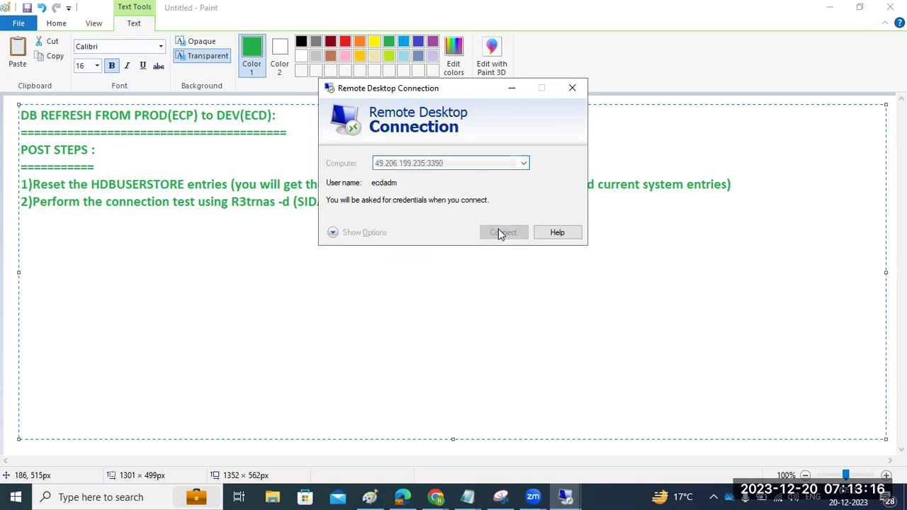
pyautogui.click(349, 224)
pyautogui.click(391, 273)
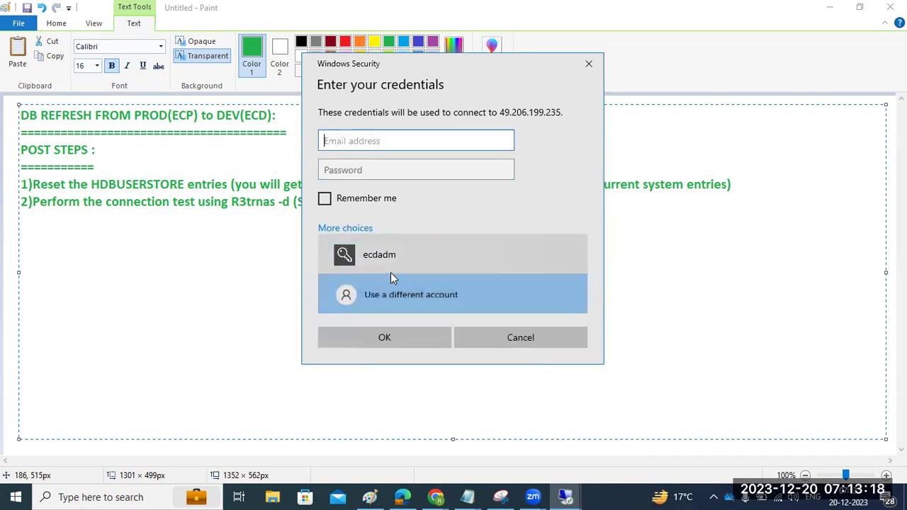
pyautogui.write('ecpadm')
pyautogui.press('Tab')
pyautogui.write('**********')
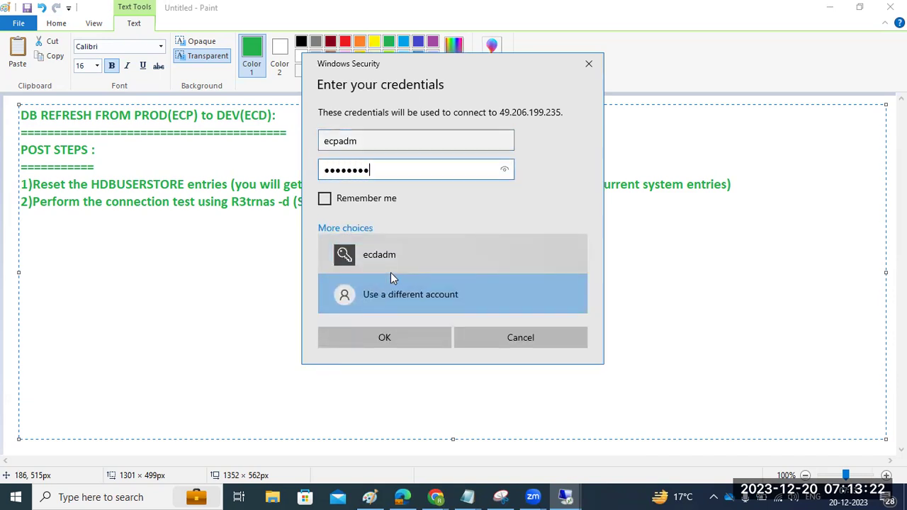
pyautogui.press('Return')
pyautogui.click(494, 301)
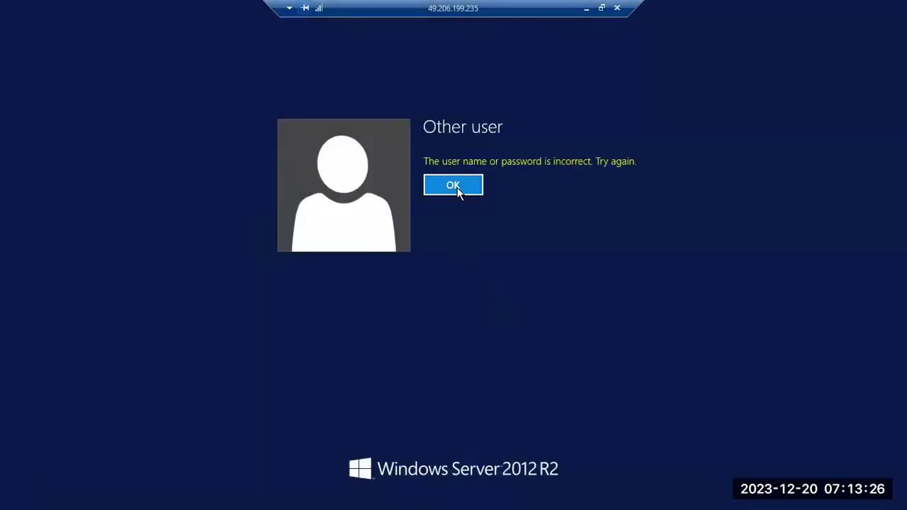
# Retry the rejected password twice, then close the dialog and return to the existing remote session.
pyautogui.click(459, 190)
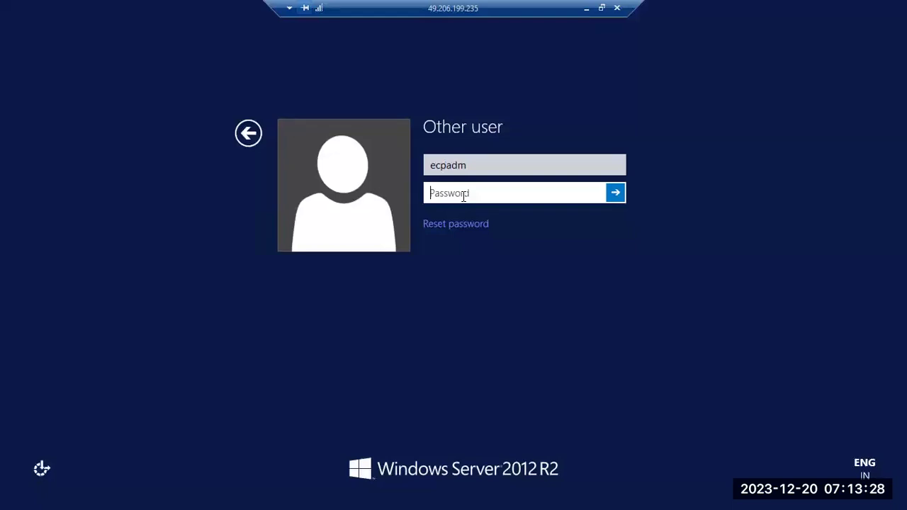
pyautogui.write('********')
pyautogui.press('Return')
pyautogui.click(463, 195)
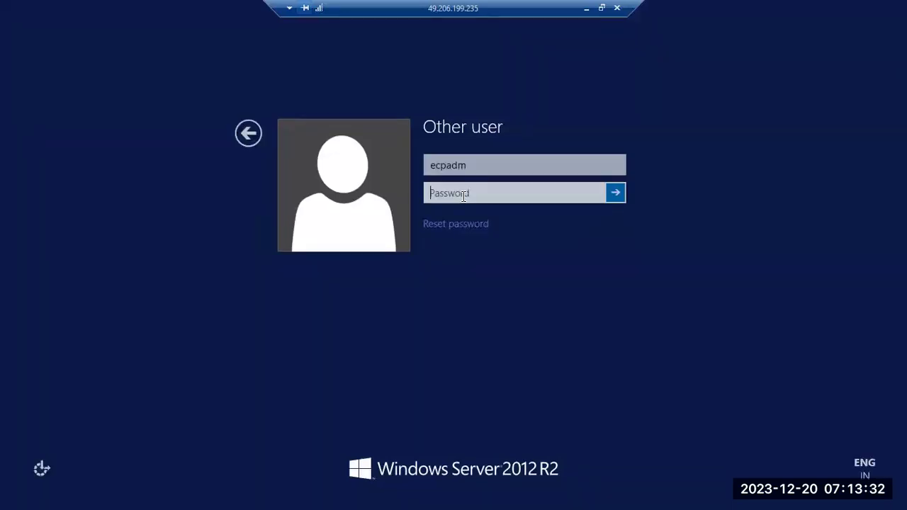
pyautogui.write('**********')
pyautogui.press('Return')
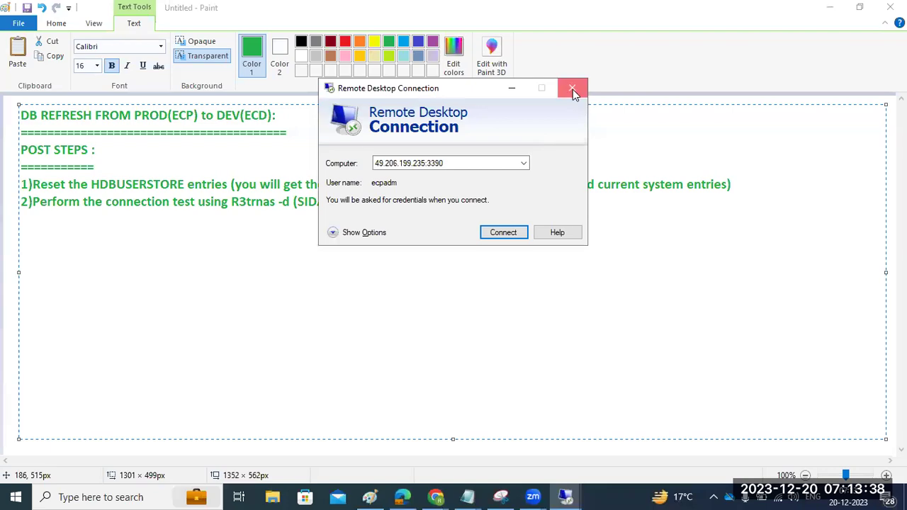
pyautogui.click(573, 90)
pyautogui.click(566, 498)
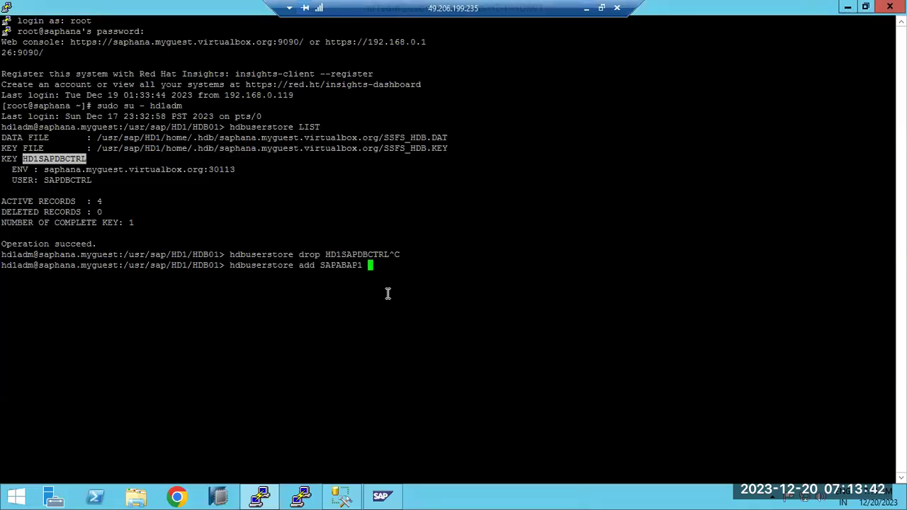
# Cancel the hdbuserstore add command and run 'R3trnas -d' then 'R3trans -d', both command not found.
pyautogui.click(264, 498)
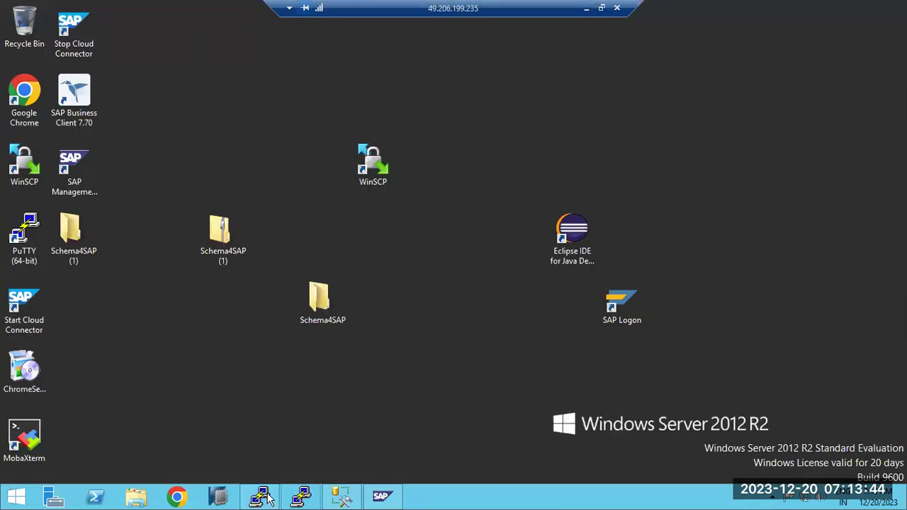
pyautogui.click(263, 499)
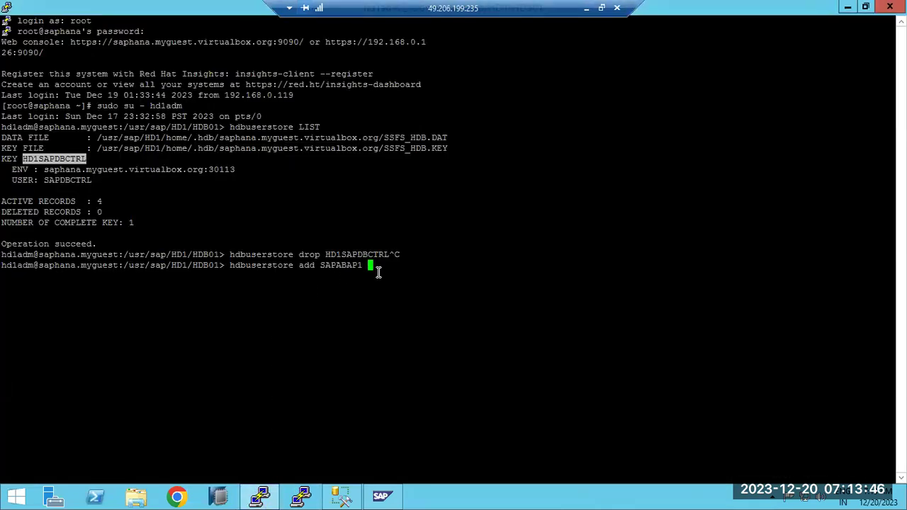
pyautogui.hotkey('ctrl', 'c')
pyautogui.write('R3t')
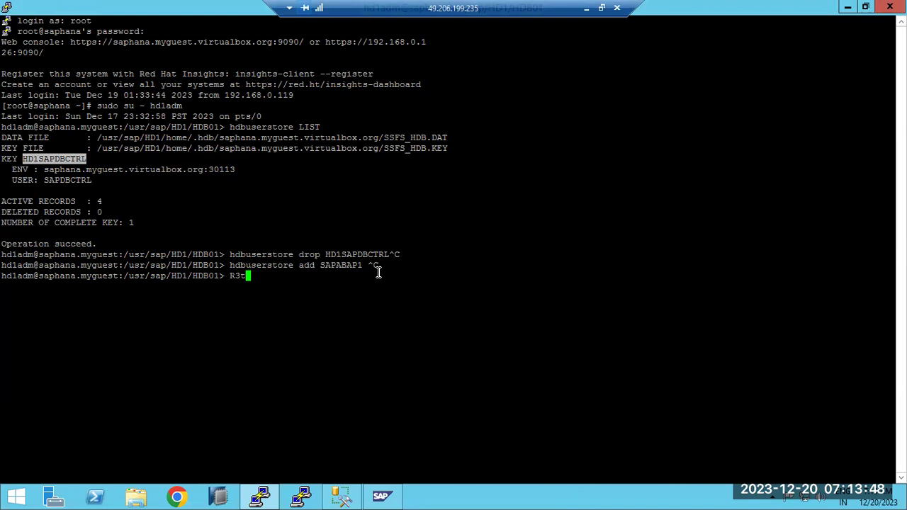
pyautogui.write('rnas -d')
pyautogui.press('Return')
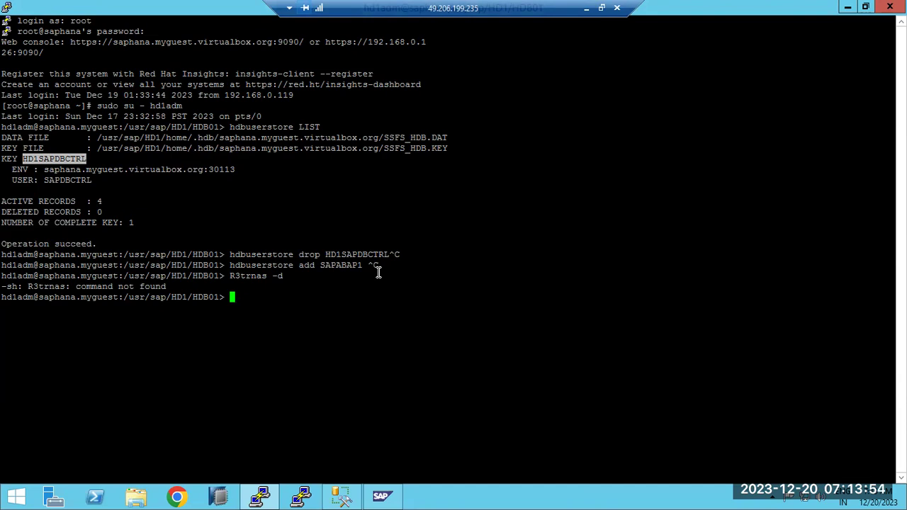
pyautogui.write('R3trans -d')
pyautogui.press('Return')
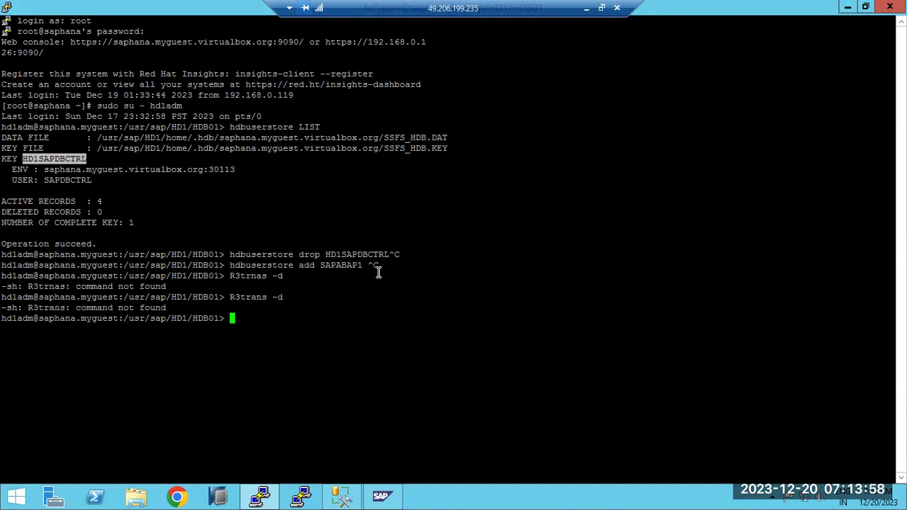
pyautogui.click(262, 498)
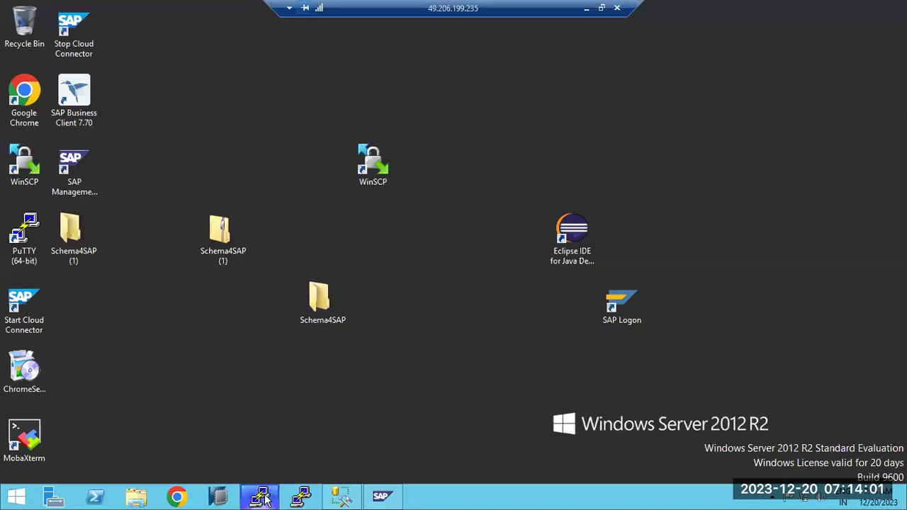
# Begin step 3 in the Paint notes and correct R3trnas to R3trans in step 2.
pyautogui.click(600, 7)
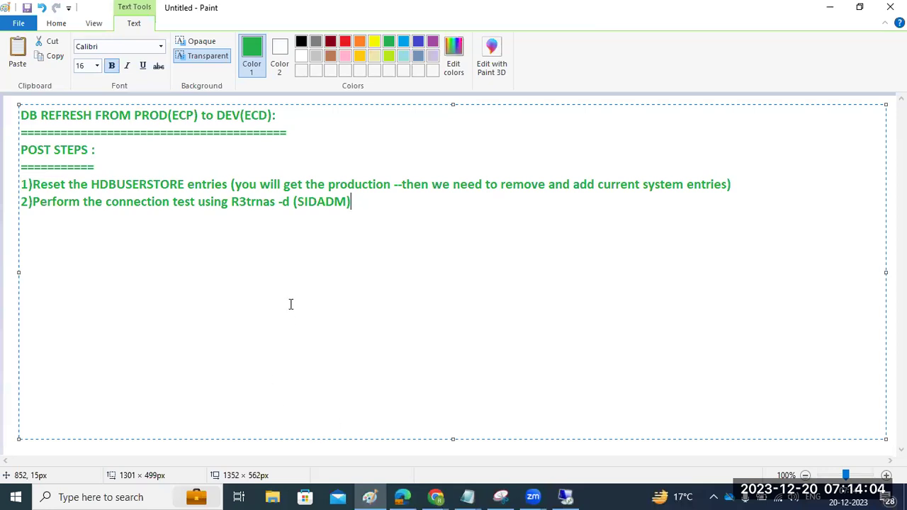
pyautogui.write('3)')
pyautogui.moveTo(86, 202); pyautogui.dragTo(178, 204)
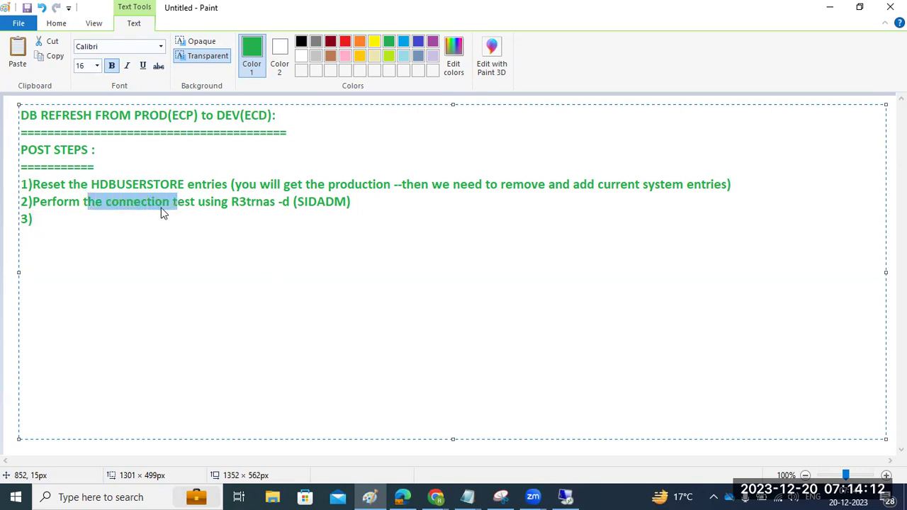
pyautogui.click(117, 218)
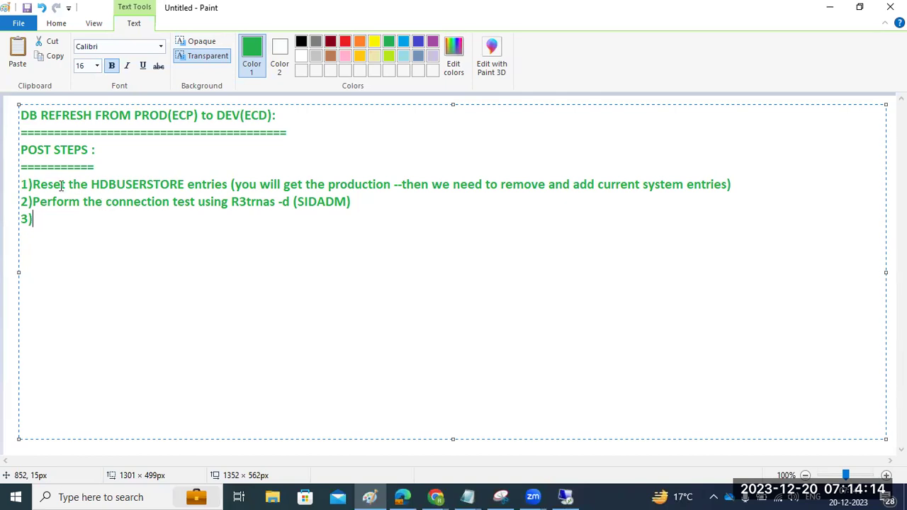
pyautogui.moveTo(34, 184); pyautogui.dragTo(739, 186)
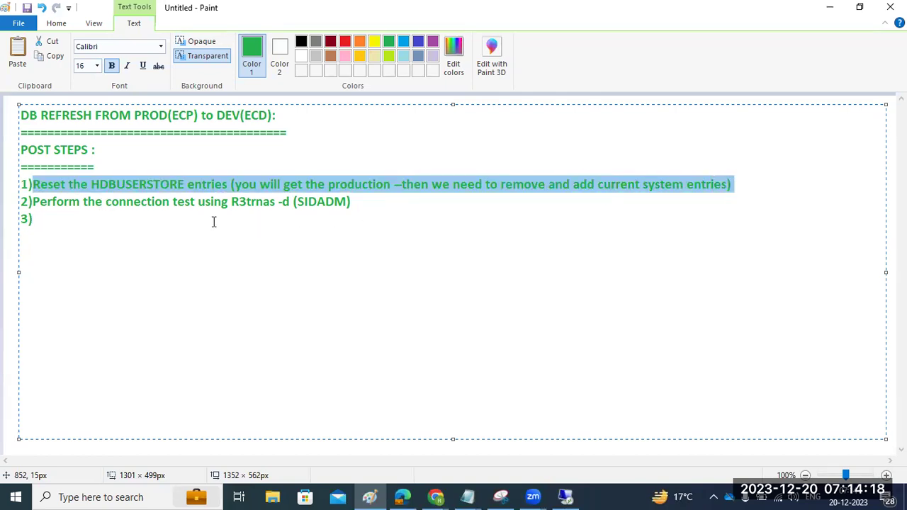
pyautogui.moveTo(62, 203); pyautogui.dragTo(264, 202)
pyautogui.click(264, 202)
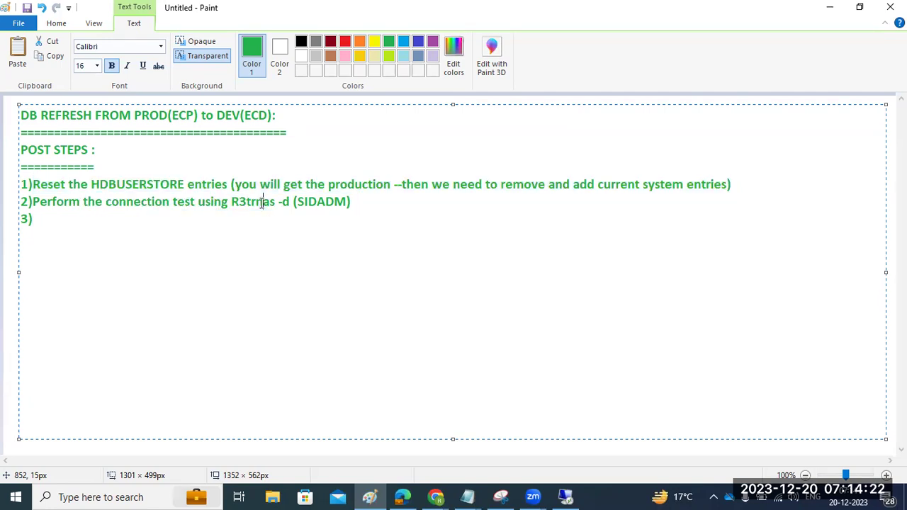
pyautogui.press('BackSpace')
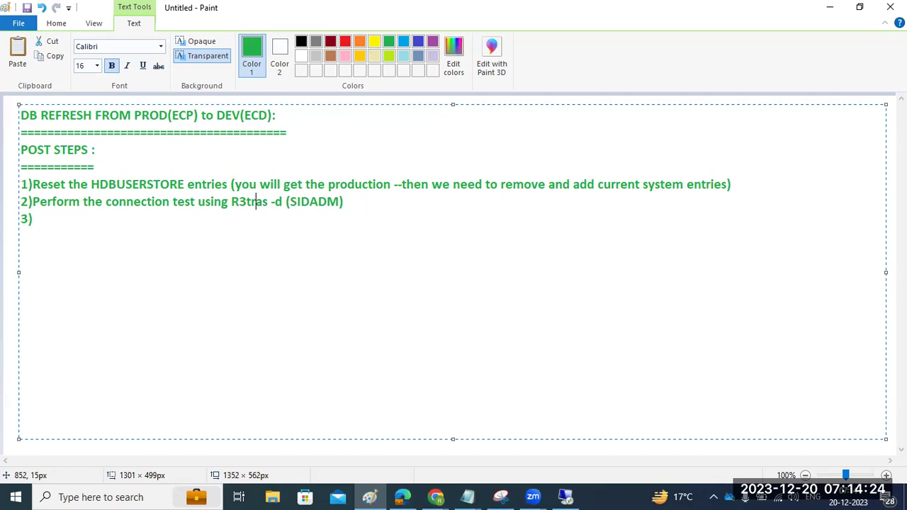
pyautogui.write('s')
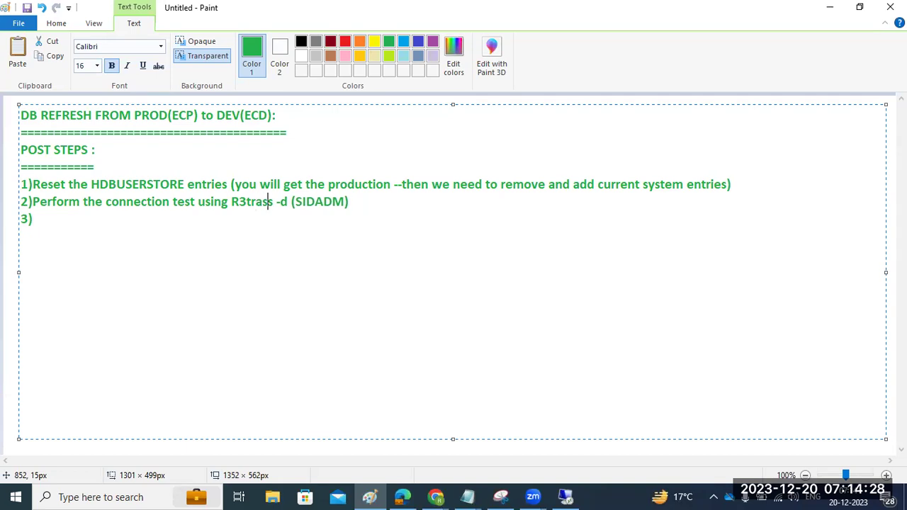
pyautogui.press('Delete')
pyautogui.write('n')
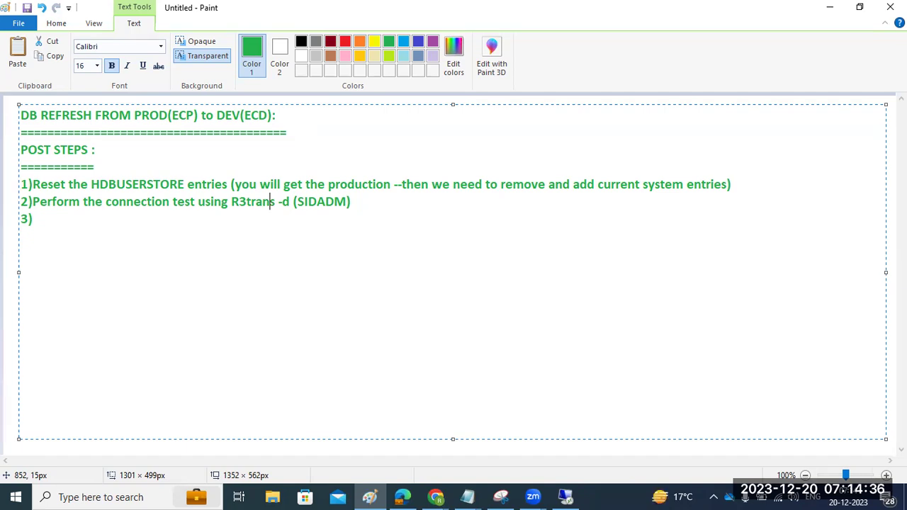
# Write step 3 'make the BTP wP to 0' and step 4 'Start the SAP system .'.
pyautogui.click(60, 218)
pyautogui.write('make the BTO')
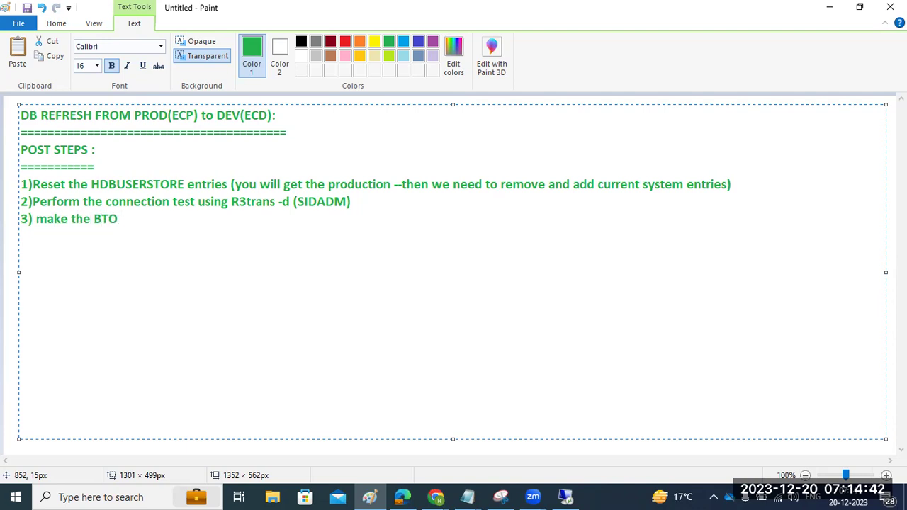
pyautogui.press('BackSpace')
pyautogui.write('P wP to 0 ')
pyautogui.write('t4)St')
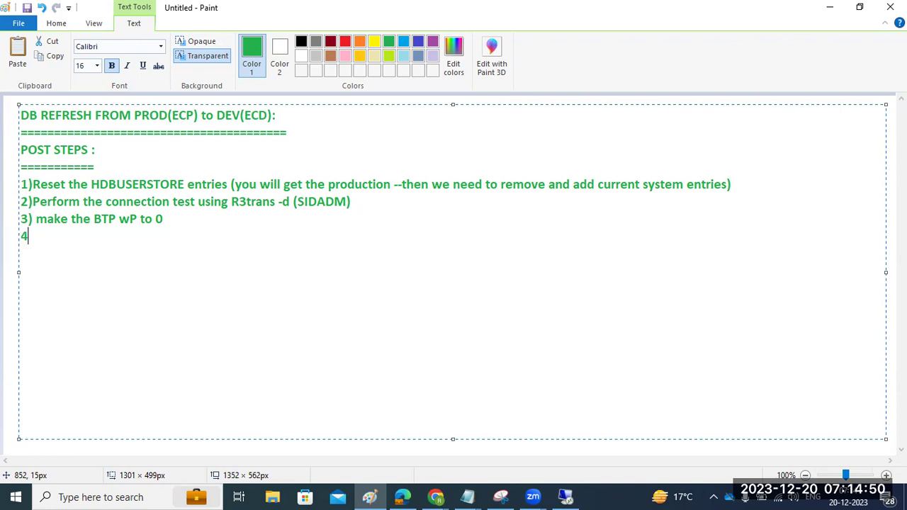
pyautogui.write('art ')
pyautogui.write('the SAP system .')
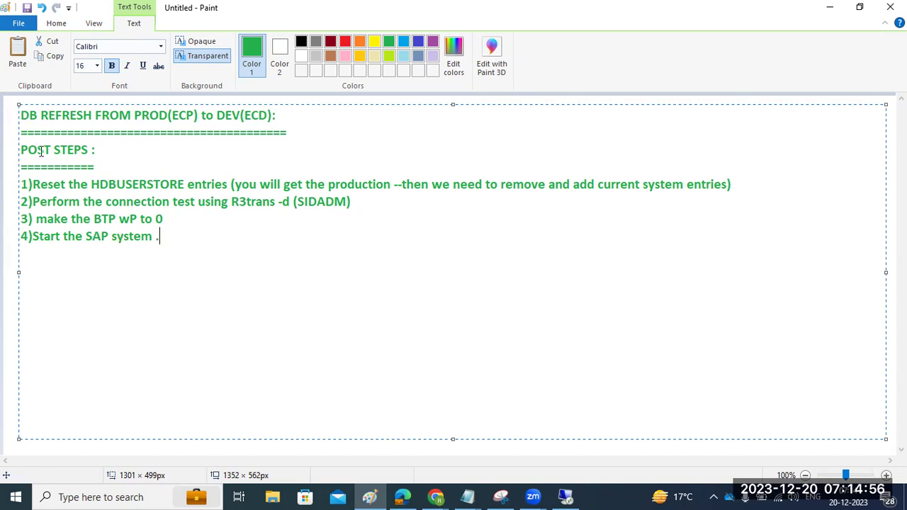
pyautogui.moveTo(69, 219); pyautogui.dragTo(174, 219)
# In SAP Management Console, expand ECD and start instance sapwindows1 31.
pyautogui.click(566, 498)
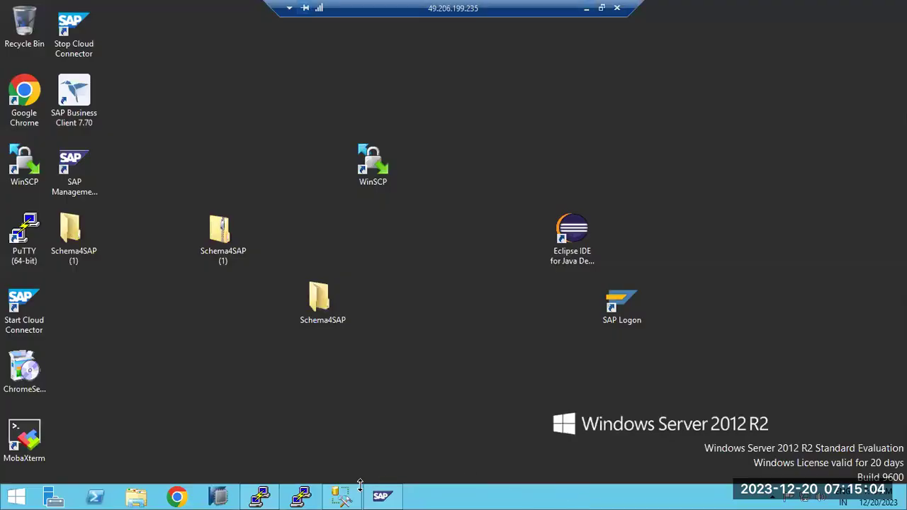
pyautogui.click(384, 500)
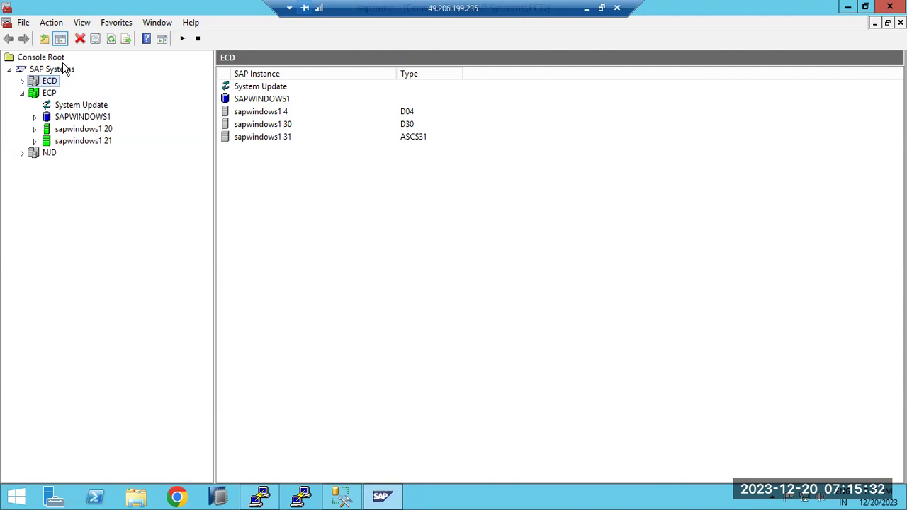
pyautogui.click(22, 82)
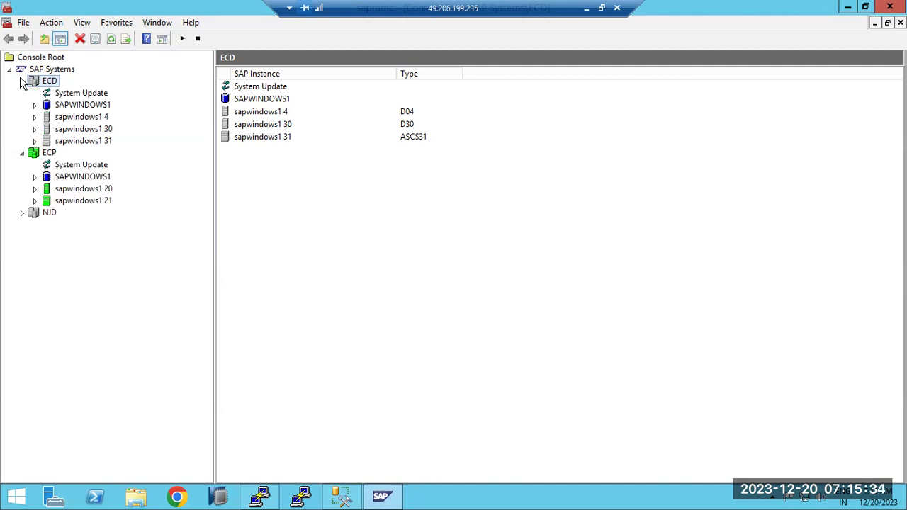
pyautogui.rightClick(53, 140)
pyautogui.click(78, 149)
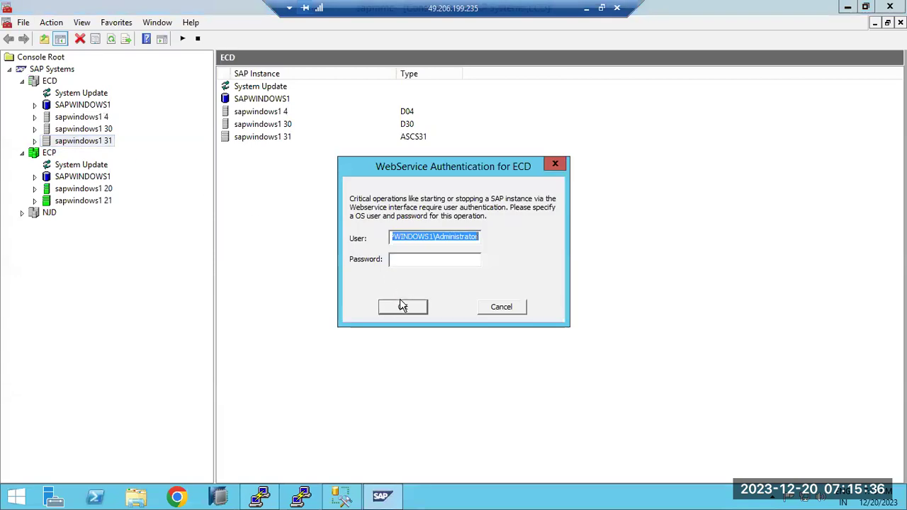
# Authenticate the web-service request with the OS account password, retyping it after a mistake.
pyautogui.click(409, 261)
pyautogui.write('**********')
pyautogui.press('Return')
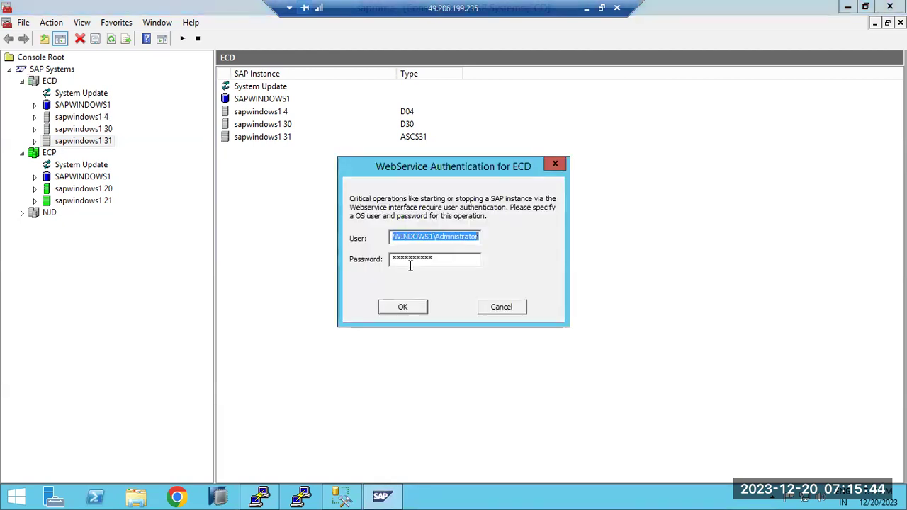
pyautogui.click(440, 260)
pyautogui.press('BackSpace')
pyautogui.press('BackSpace')
pyautogui.press('BackSpace')
pyautogui.press('BackSpace')
pyautogui.press('BackSpace')
pyautogui.press('BackSpace')
pyautogui.press('BackSpace')
pyautogui.press('BackSpace')
pyautogui.press('BackSpace')
pyautogui.press('BackSpace')
pyautogui.write('***')
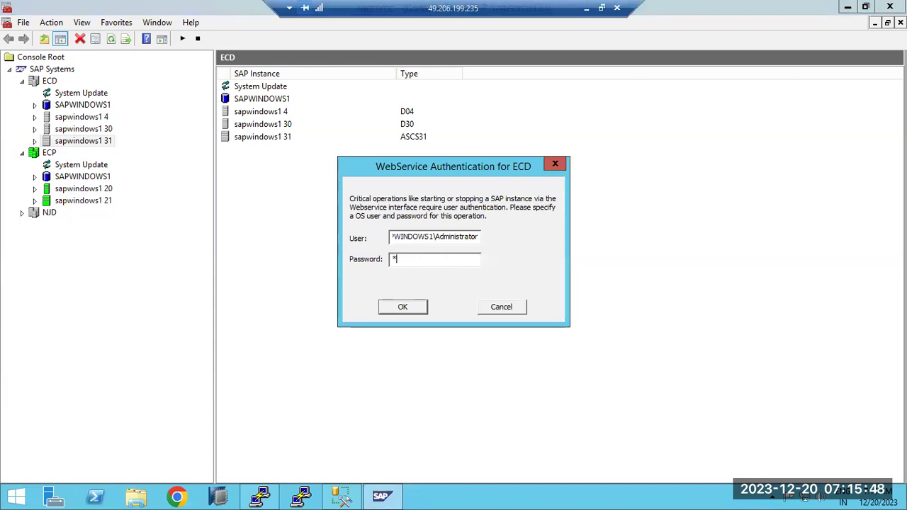
pyautogui.write('****')
pyautogui.press('Return')
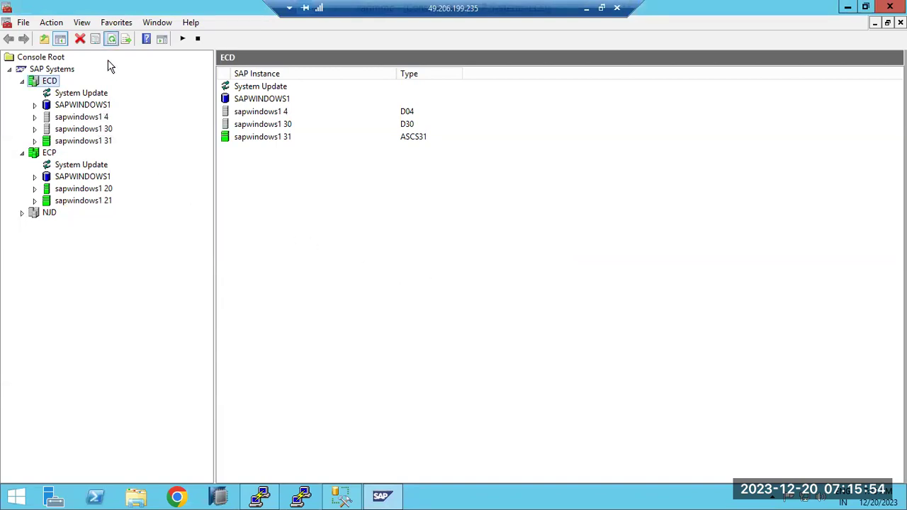
# Start instance sapwindows1 30 and check its 14 work processes in the ABAP WP table.
pyautogui.click(65, 129)
pyautogui.rightClick(67, 131)
pyautogui.click(79, 136)
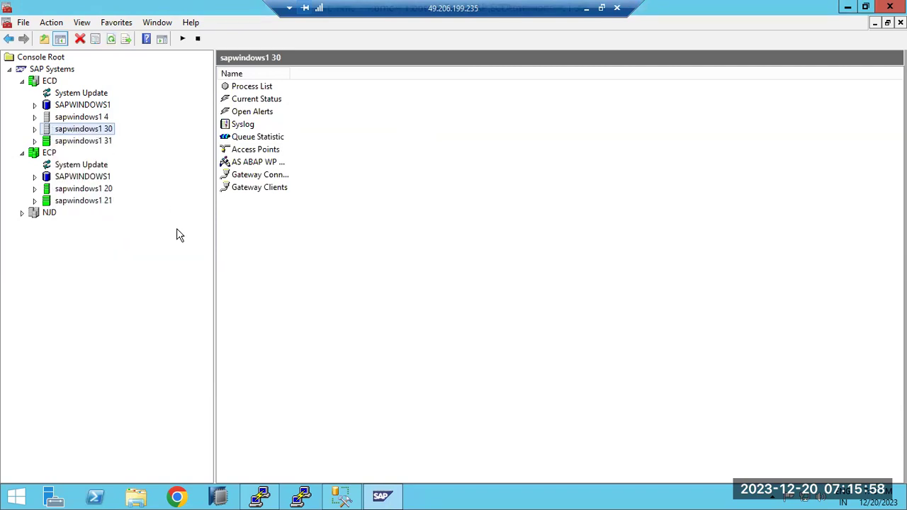
pyautogui.click(35, 131)
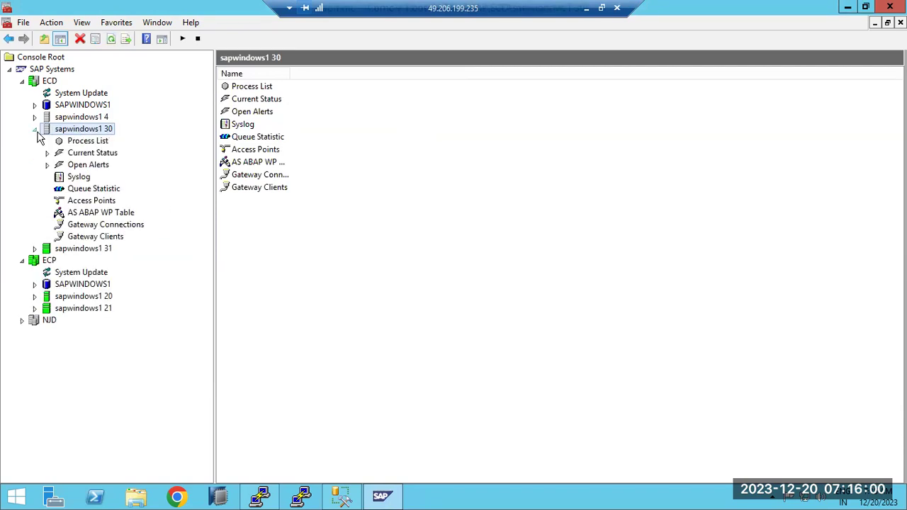
pyautogui.click(70, 144)
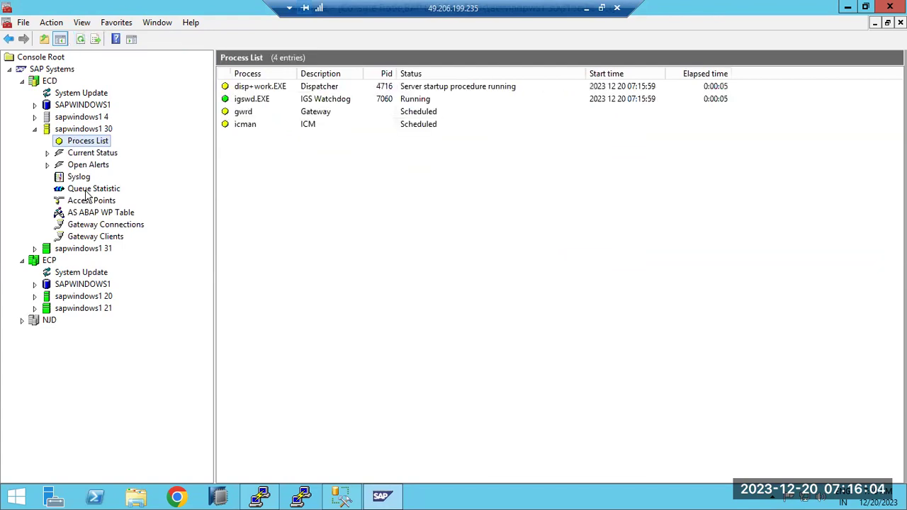
pyautogui.click(99, 214)
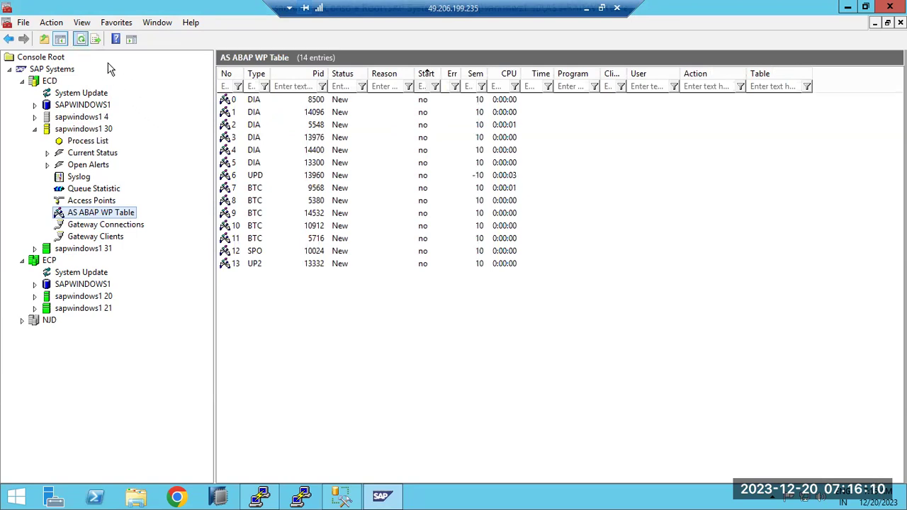
pyautogui.click(133, 498)
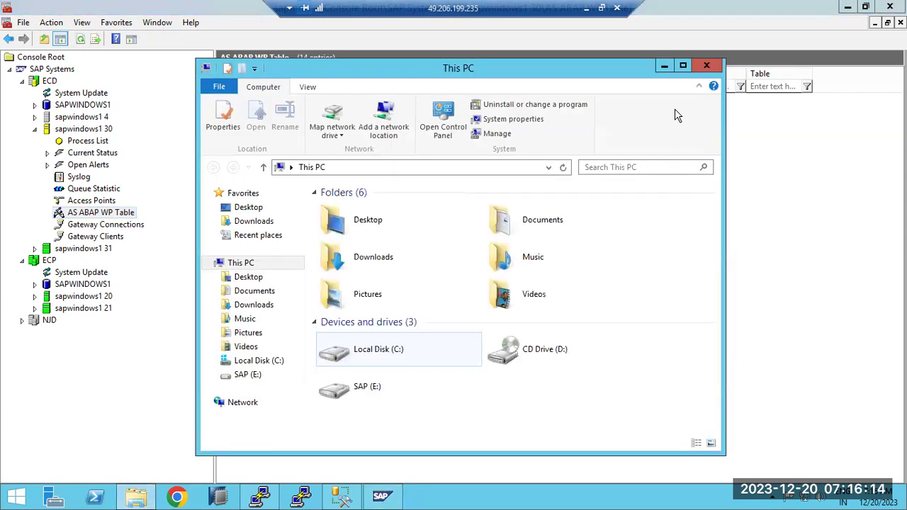
# Maximize File Explorer and open ECD_D30_sapwindows1 from C:\usr\sap\ECD\SYS\profile in Notepad.
pyautogui.click(684, 66)
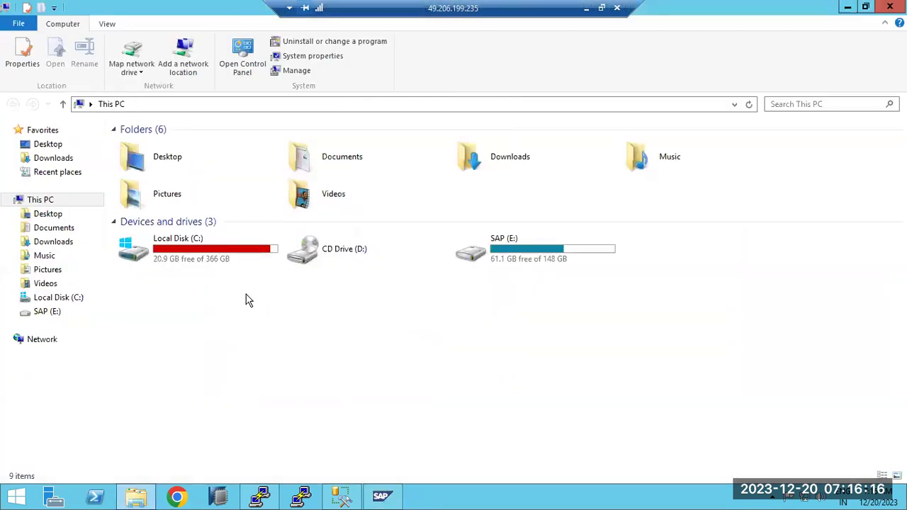
pyautogui.click(222, 261)
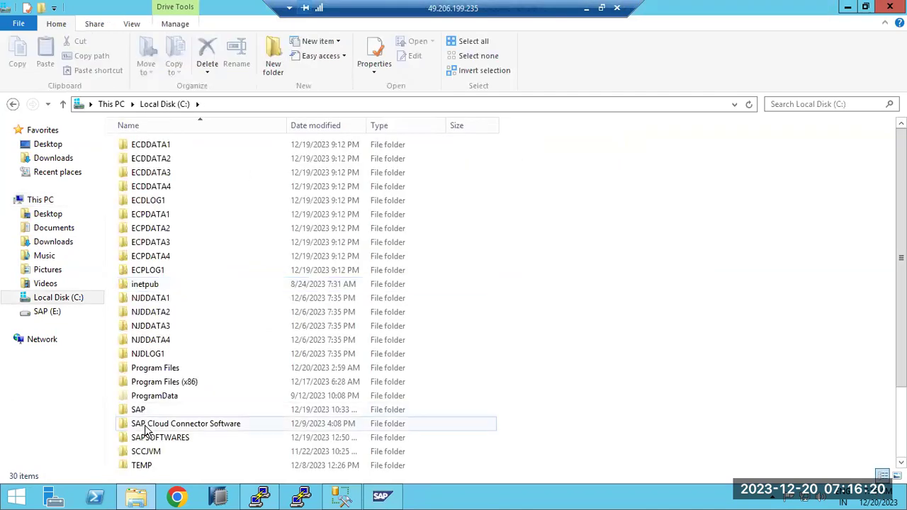
pyautogui.scroll(-2, 142, 425)
pyautogui.doubleClick(140, 424)
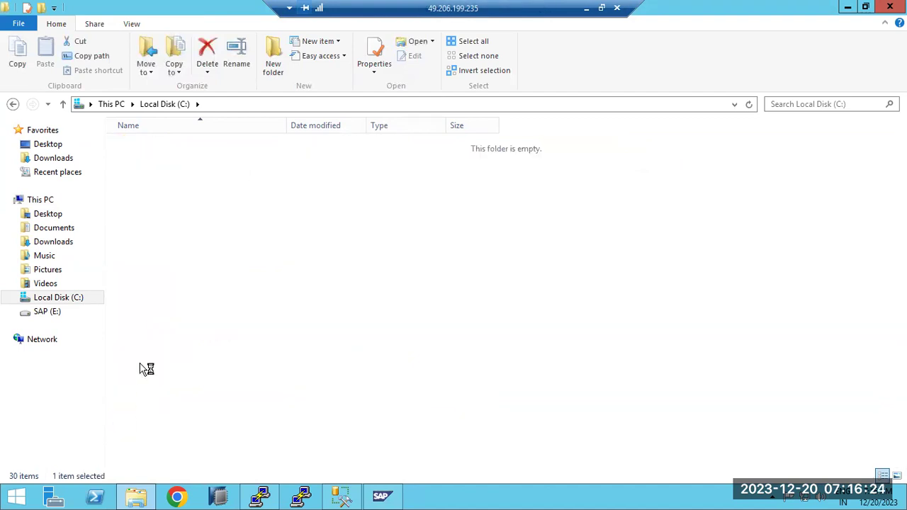
pyautogui.doubleClick(137, 149)
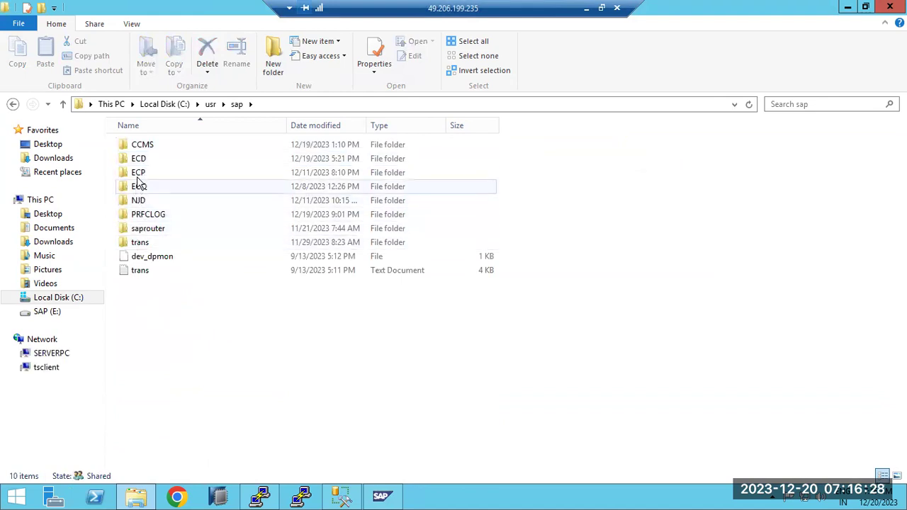
pyautogui.doubleClick(140, 159)
pyautogui.doubleClick(141, 200)
pyautogui.doubleClick(141, 193)
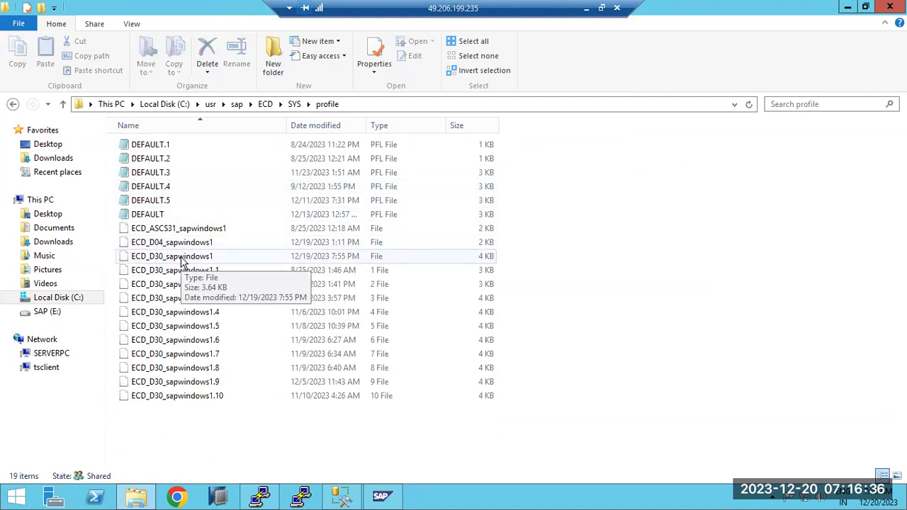
pyautogui.doubleClick(182, 258)
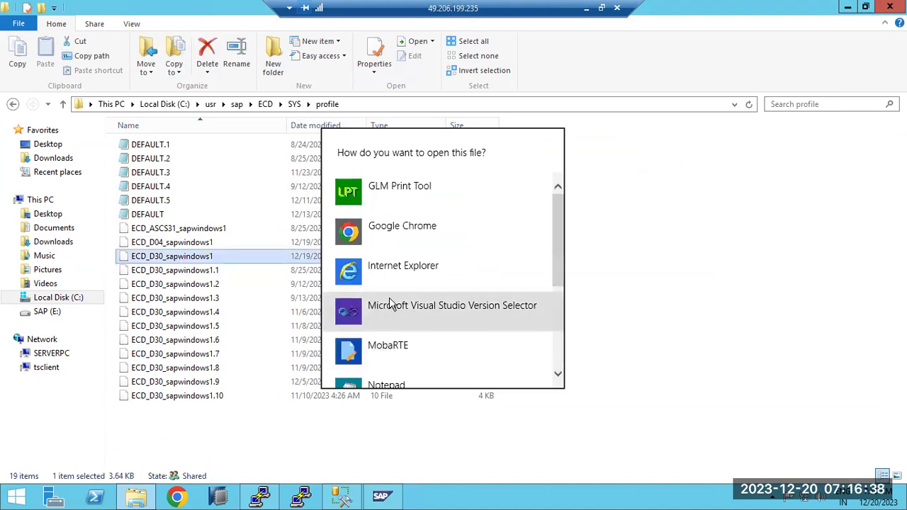
pyautogui.scroll(-2, 389, 303)
pyautogui.click(387, 320)
# Change rdisp/wp_no_btc from 5 to 0 and close Notepad.
pyautogui.scroll(-7, 242, 354)
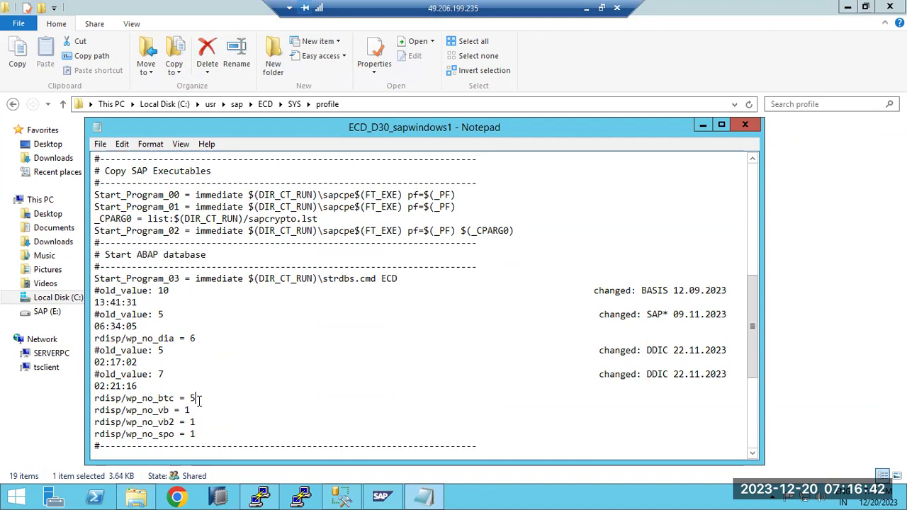
pyautogui.write('0')
pyautogui.press('Up')
pyautogui.press('Up')
pyautogui.press('End')
pyautogui.press('Left')
pyautogui.press('Left')
pyautogui.press('Left')
pyautogui.press('Left')
pyautogui.press('Left')
pyautogui.press('Left')
pyautogui.click(745, 125)
# Close Explorer, restart instance sapwindows1 30 and confirm, then briefly check PuTTY.
pyautogui.click(889, 9)
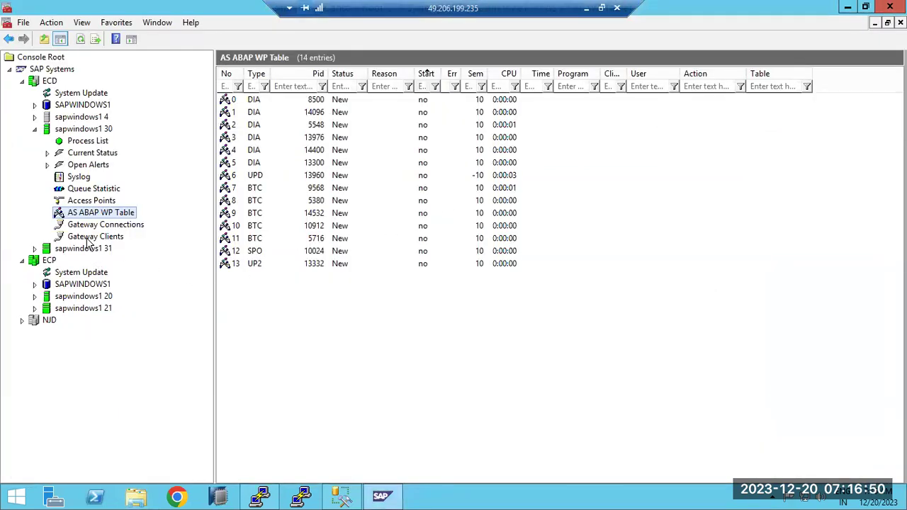
pyautogui.rightClick(51, 130)
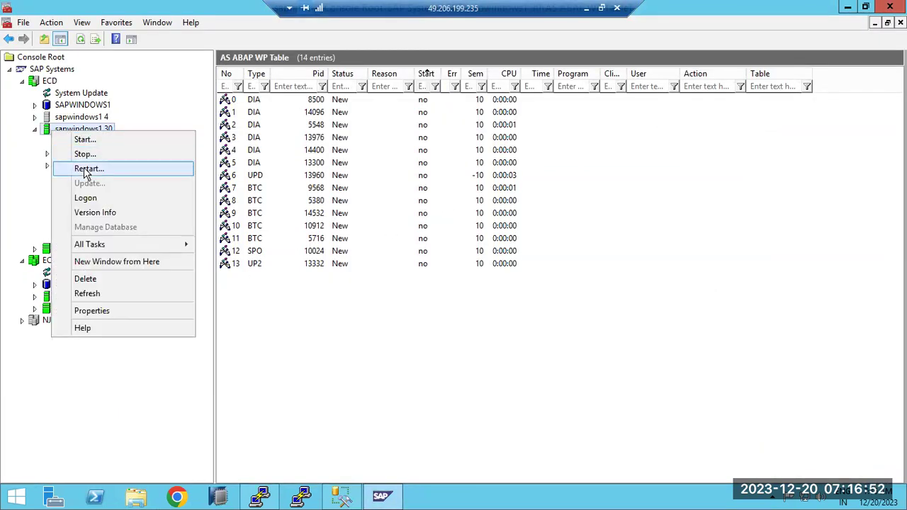
pyautogui.click(87, 170)
pyautogui.click(403, 376)
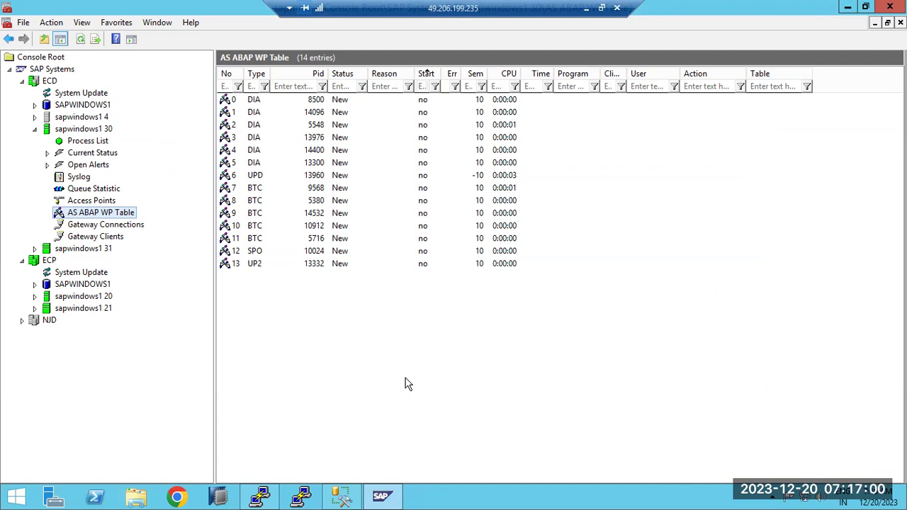
pyautogui.click(267, 501)
pyautogui.click(268, 499)
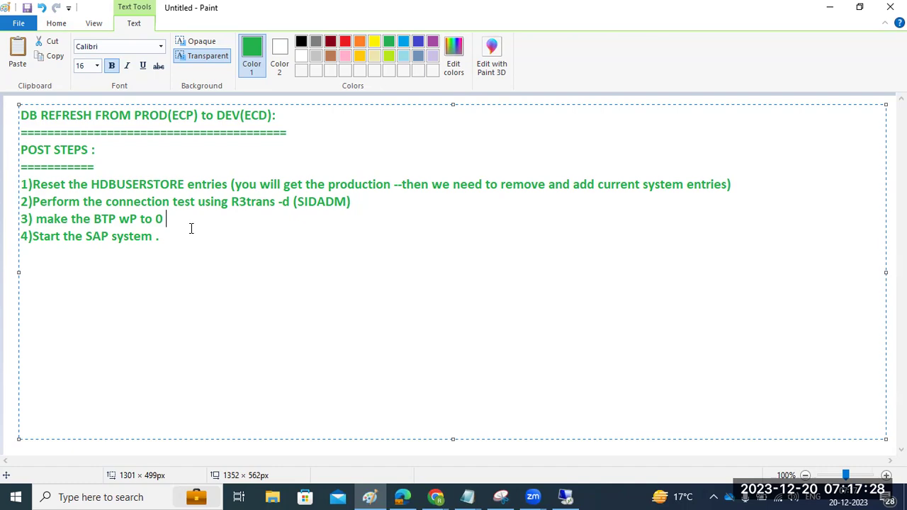
# Refresh the SAP console status, then add a new line '5' to the Paint notes.
pyautogui.hotkey('alt', 'Tab')
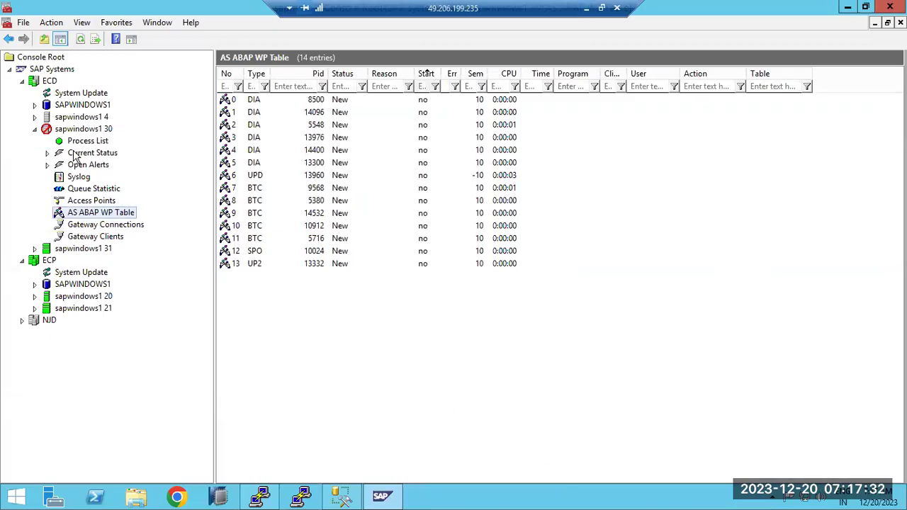
pyautogui.press('F5')
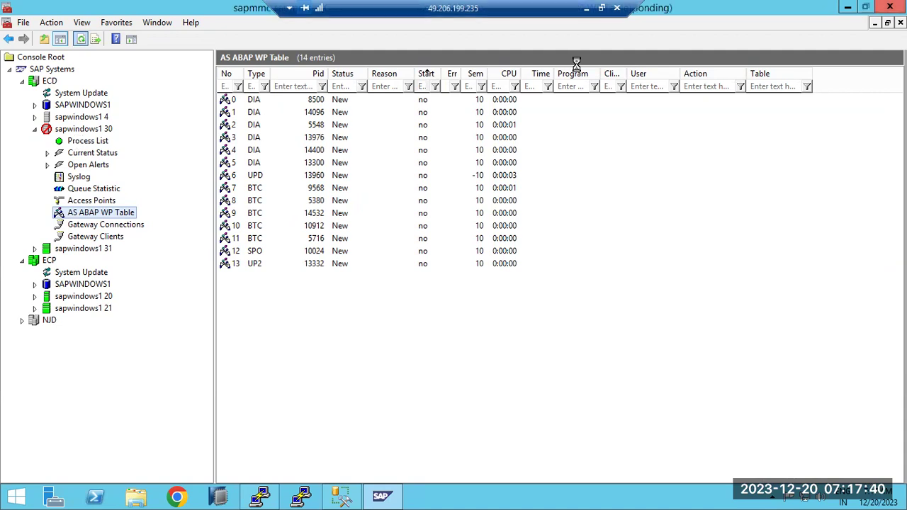
pyautogui.click(587, 7)
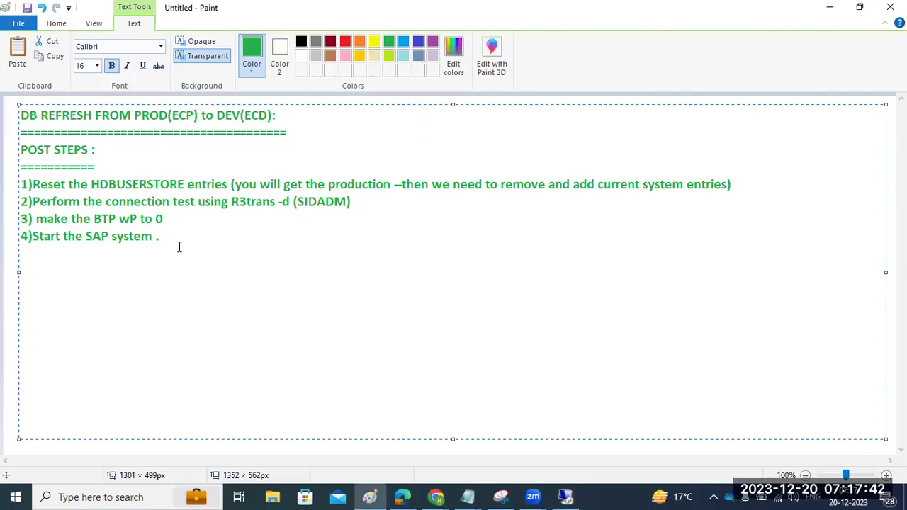
pyautogui.press('Return')
pyautogui.write('5')
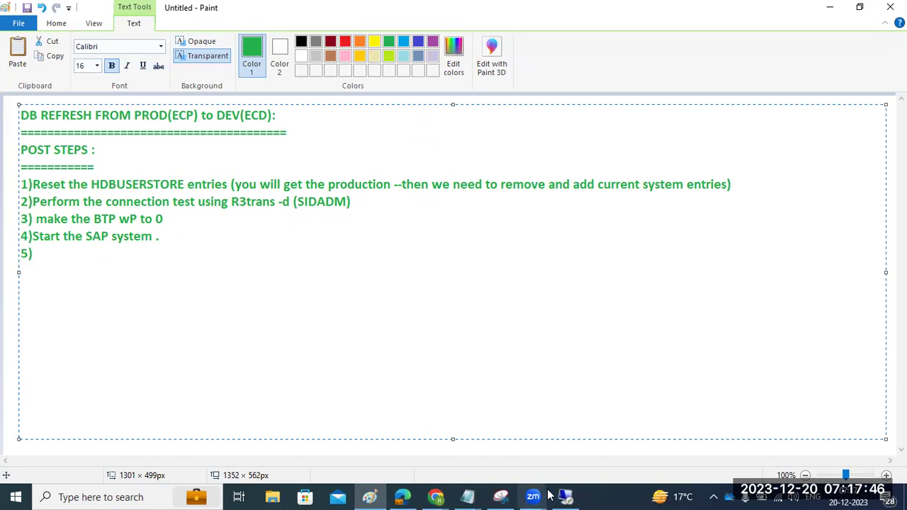
pyautogui.click(566, 496)
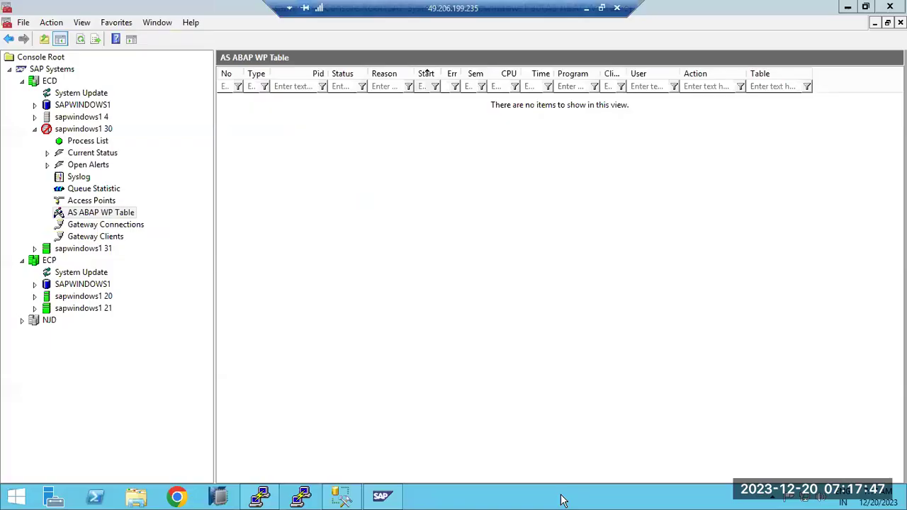
# Browse to C:\usr\sap\ECD\SYS\profile and open ECD_D30_sapwindows1 in Notepad.
pyautogui.click(134, 499)
pyautogui.doubleClick(203, 262)
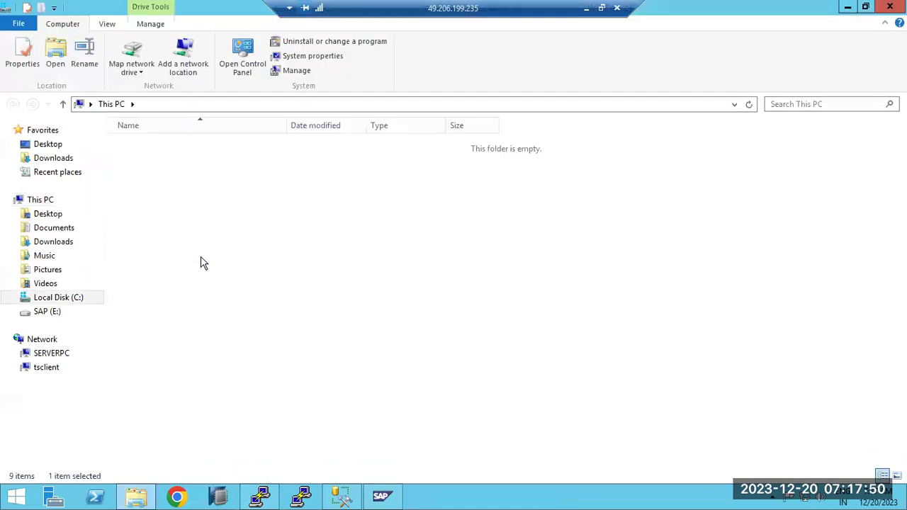
pyautogui.scroll(-2, 141, 451)
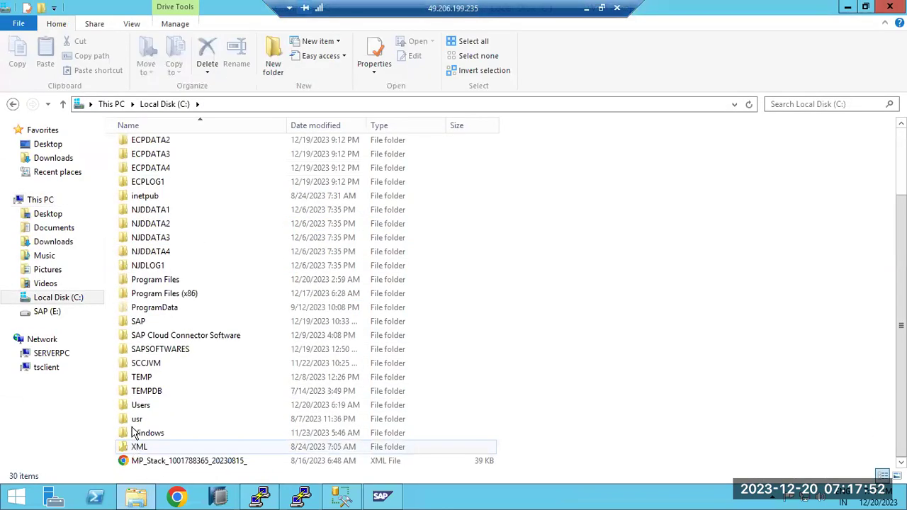
pyautogui.click(135, 422)
pyautogui.doubleClick(135, 422)
pyautogui.click(135, 146)
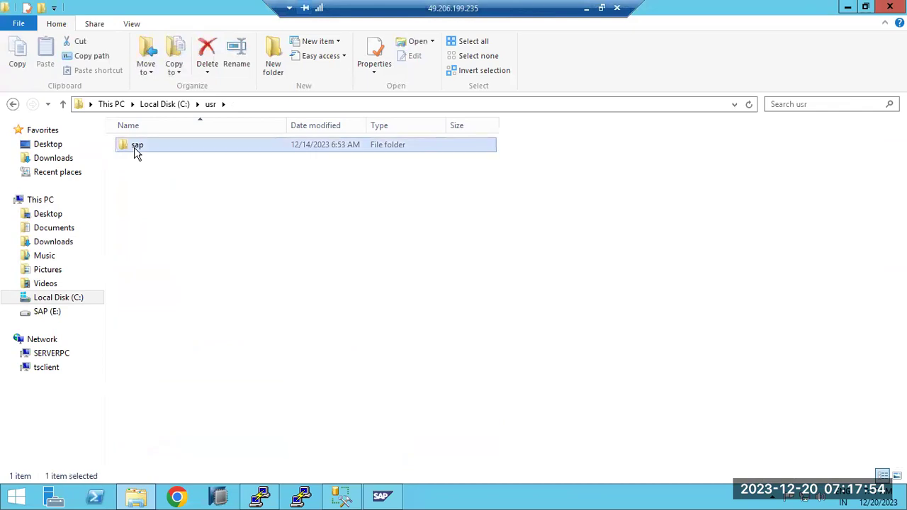
pyautogui.doubleClick(135, 147)
pyautogui.doubleClick(140, 159)
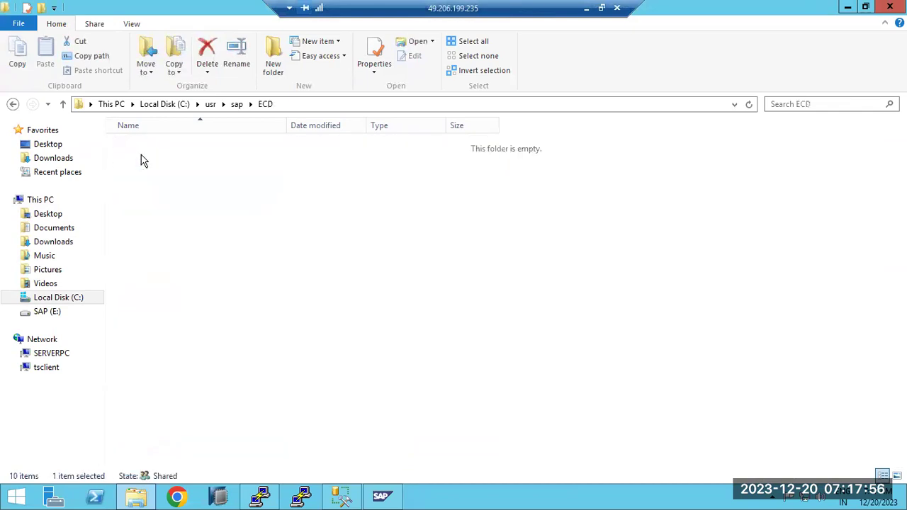
pyautogui.doubleClick(144, 204)
pyautogui.doubleClick(144, 188)
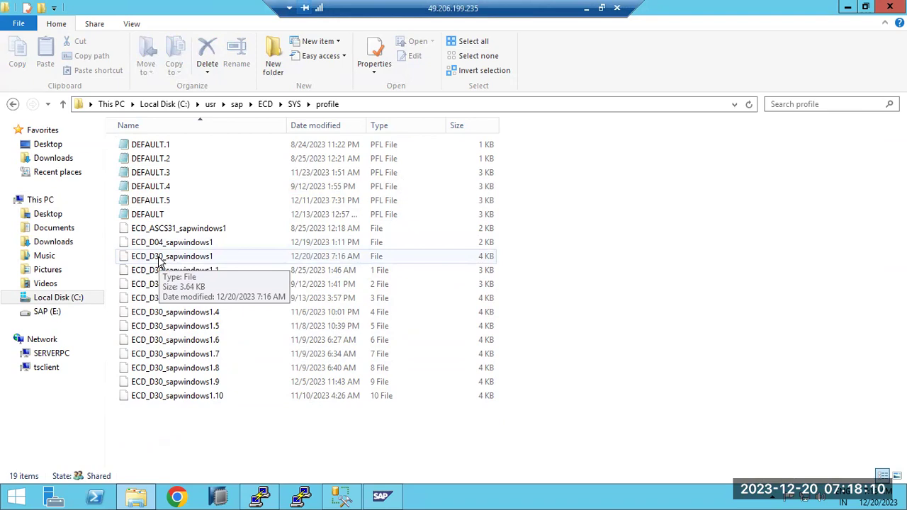
pyautogui.doubleClick(160, 257)
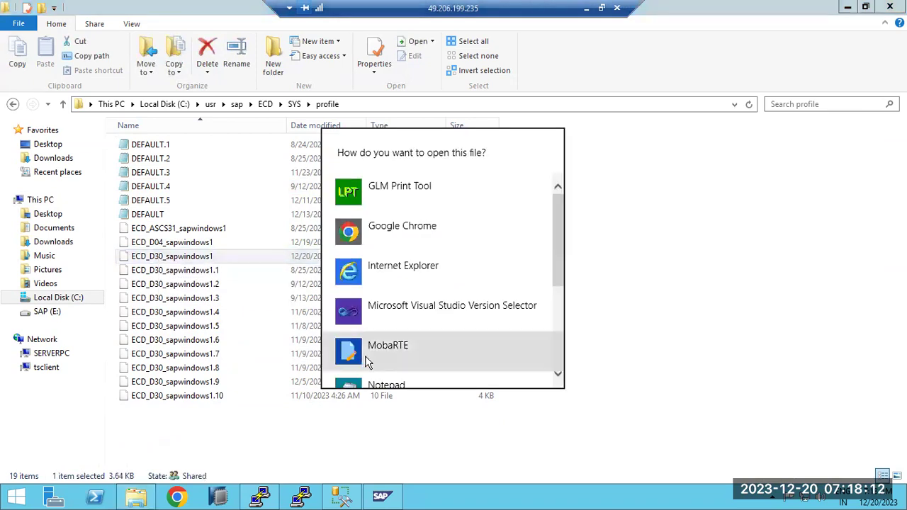
pyautogui.scroll(-1, 383, 368)
pyautogui.scroll(-1, 371, 331)
pyautogui.click(371, 330)
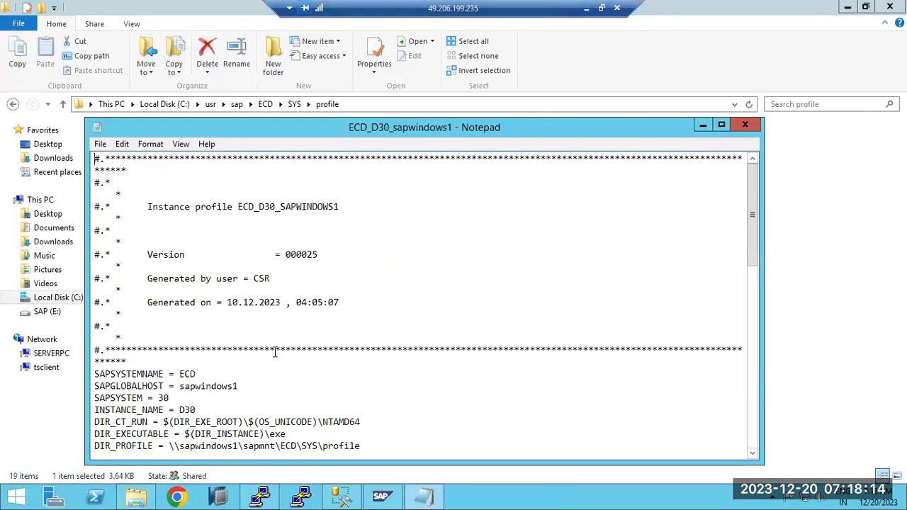
# Confirm the rdisp/wp_no_btc line reads 0, then close the profile.
pyautogui.scroll(-10, 275, 353)
pyautogui.scroll(-3, 275, 353)
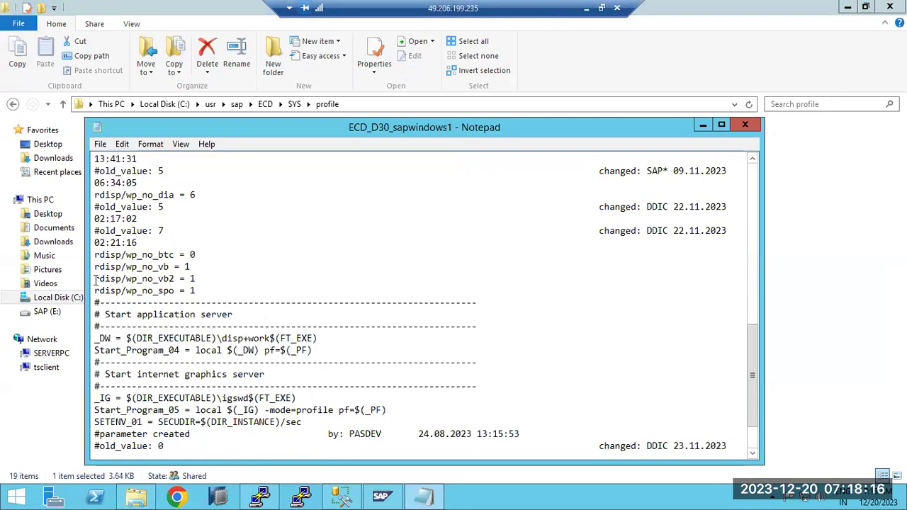
pyautogui.moveTo(107, 256); pyautogui.dragTo(197, 260)
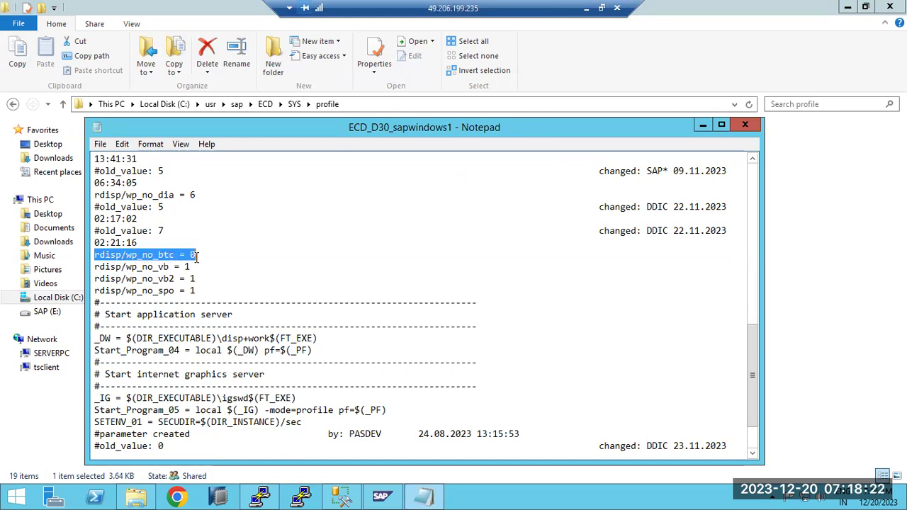
pyautogui.click(745, 125)
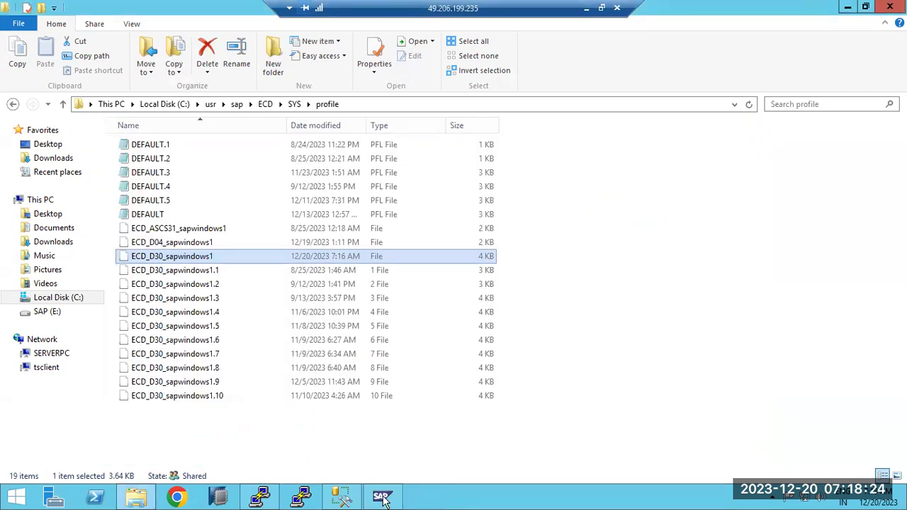
# Close SAP Management Console and relaunch it from the desktop.
pyautogui.click(381, 497)
pyautogui.rightClick(382, 500)
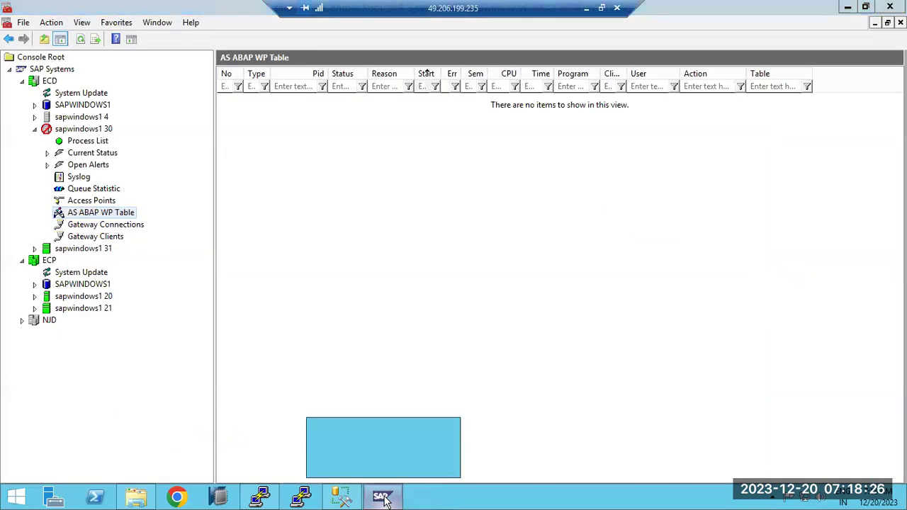
pyautogui.click(348, 464)
pyautogui.click(466, 282)
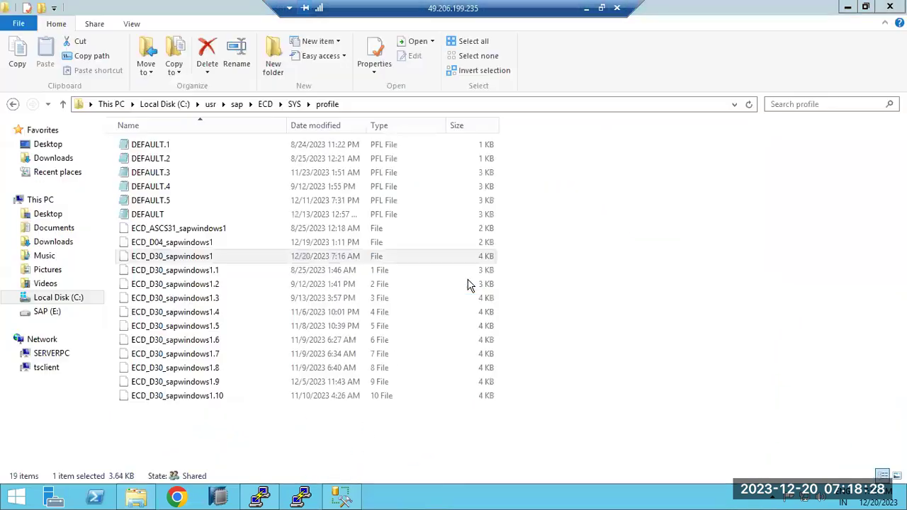
pyautogui.rightClick(475, 501)
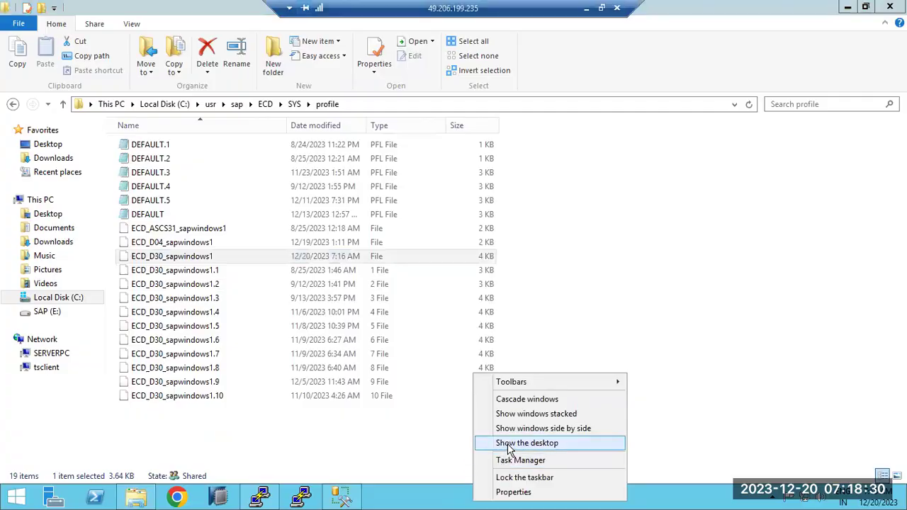
pyautogui.click(500, 443)
pyautogui.doubleClick(75, 167)
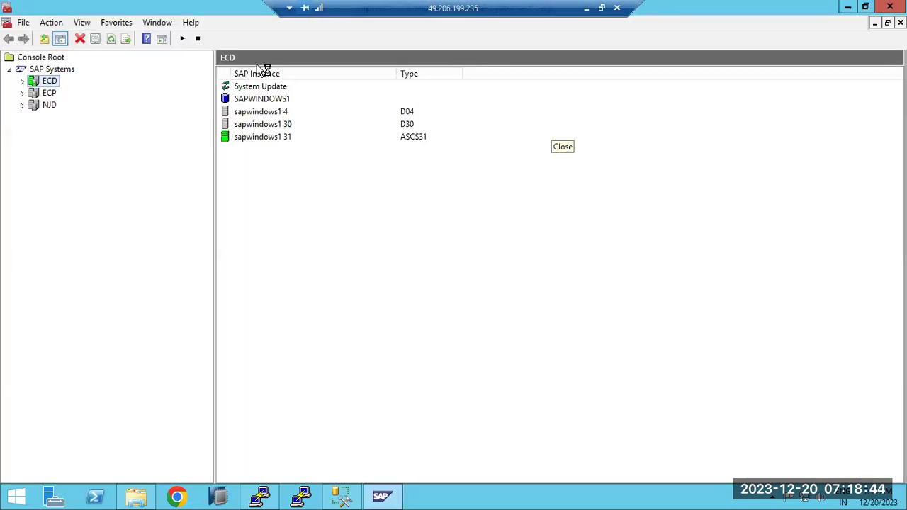
# Restart instance sapwindows1 30 with the OS password, then show its Process List.
pyautogui.click(22, 81)
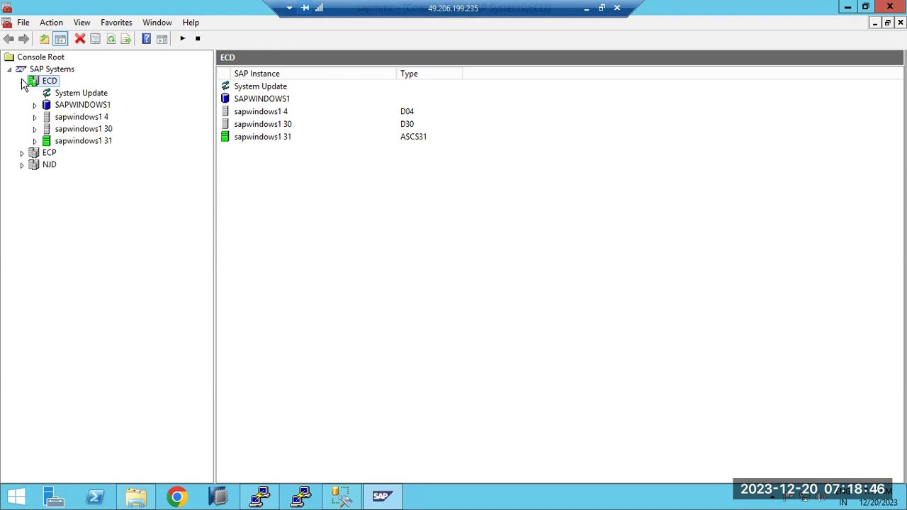
pyautogui.click(50, 130)
pyautogui.rightClick(49, 129)
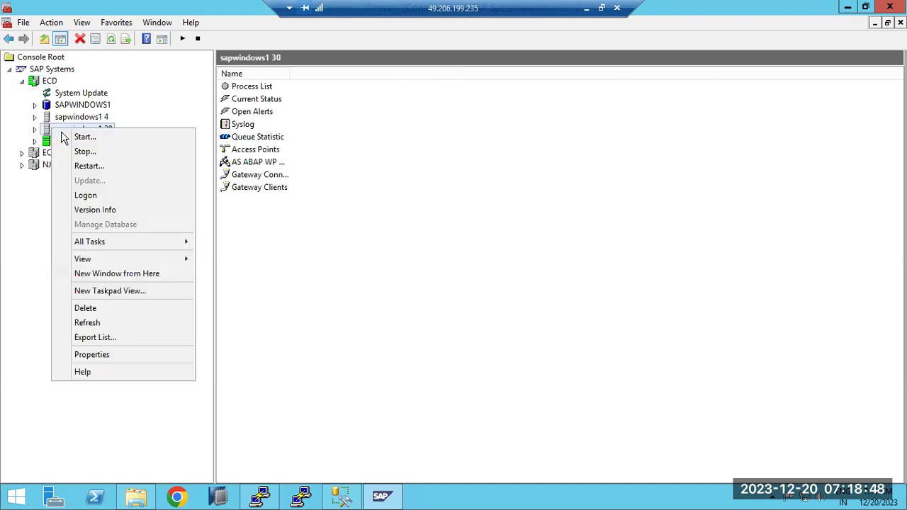
pyautogui.click(90, 167)
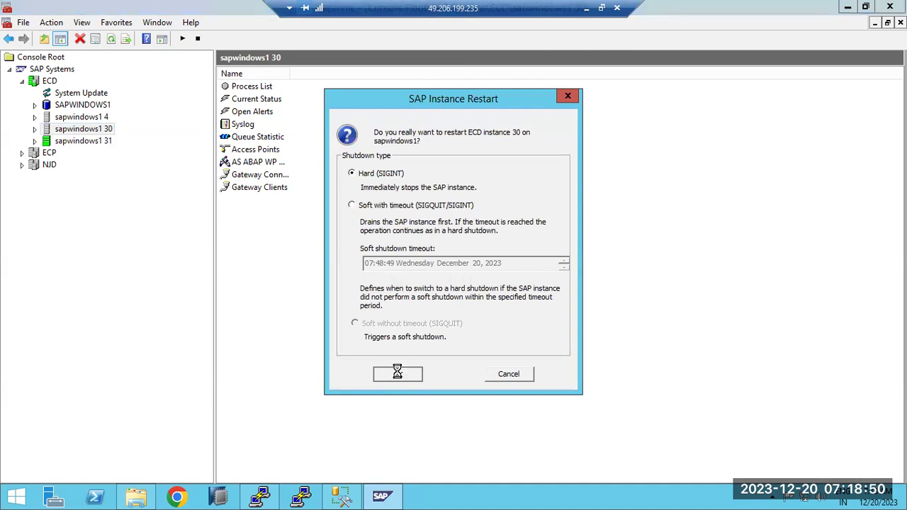
pyautogui.click(395, 373)
pyautogui.click(424, 259)
pyautogui.write('*')
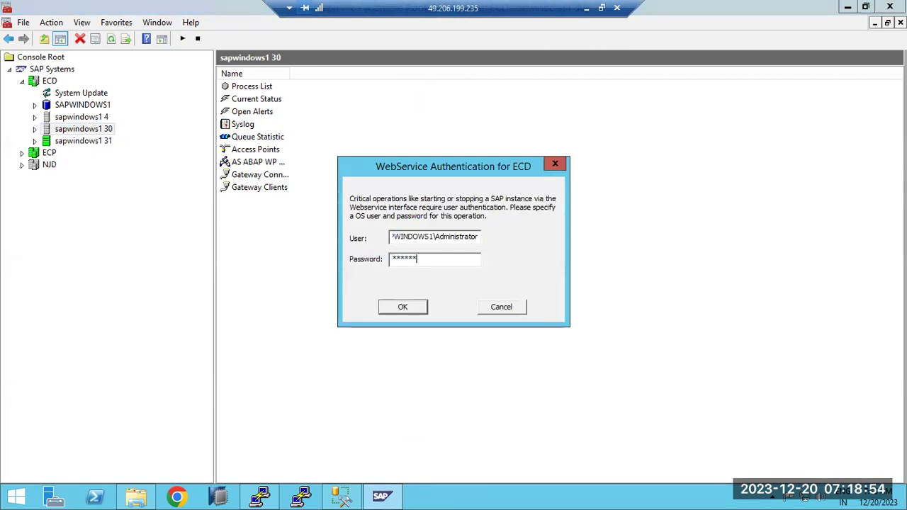
pyautogui.press('Return')
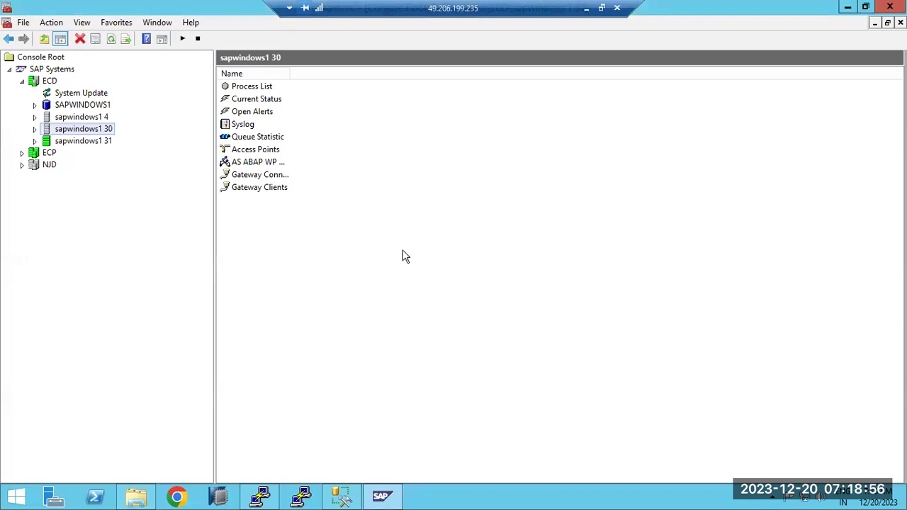
pyautogui.click(35, 129)
pyautogui.click(78, 141)
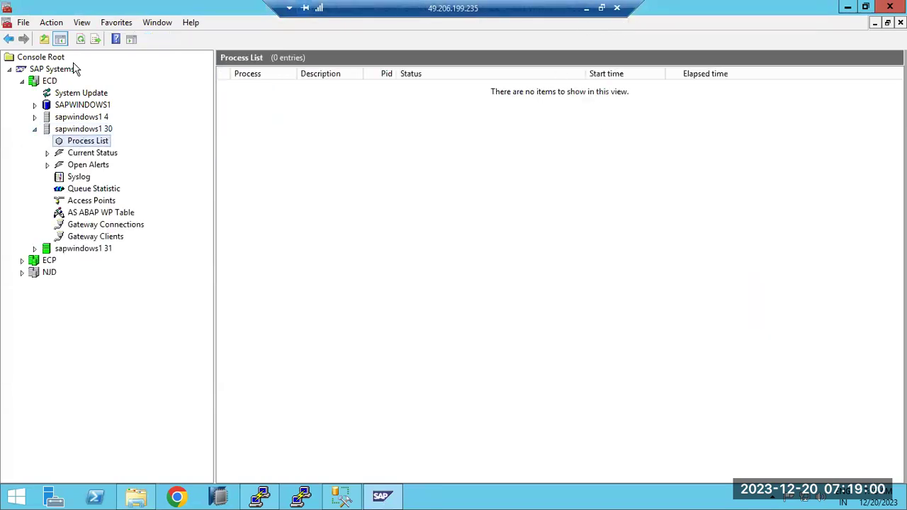
# Open the dev_w0 developer trace of work process 0 from the ABAP work process table.
pyautogui.click(97, 213)
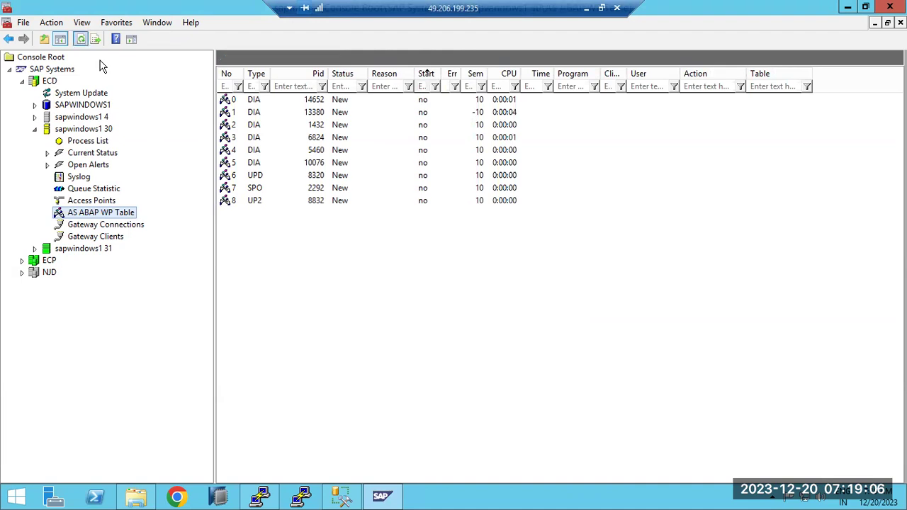
pyautogui.rightClick(255, 101)
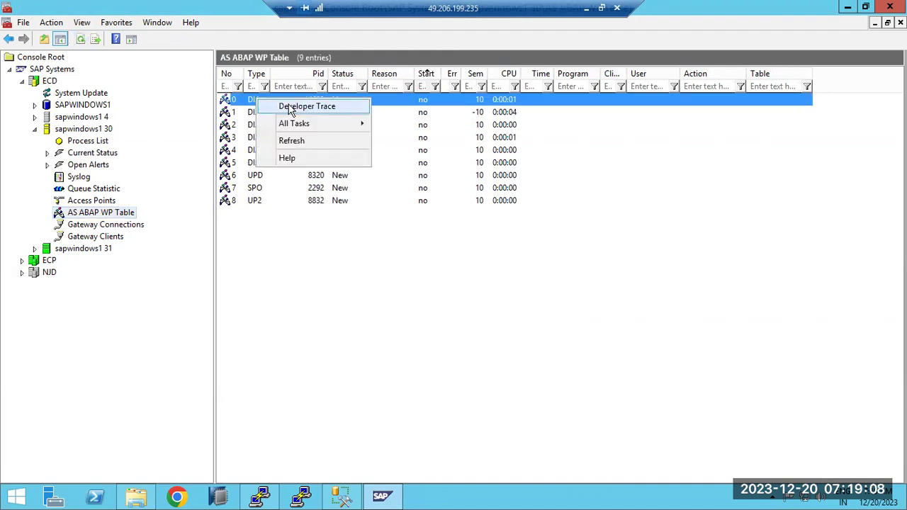
pyautogui.click(307, 107)
pyautogui.scroll(-10, 404, 250)
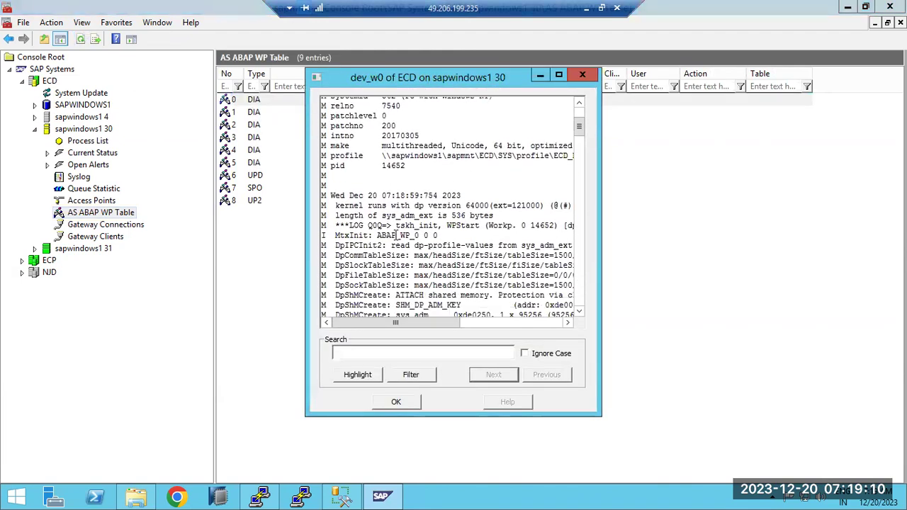
pyautogui.scroll(-12, 403, 249)
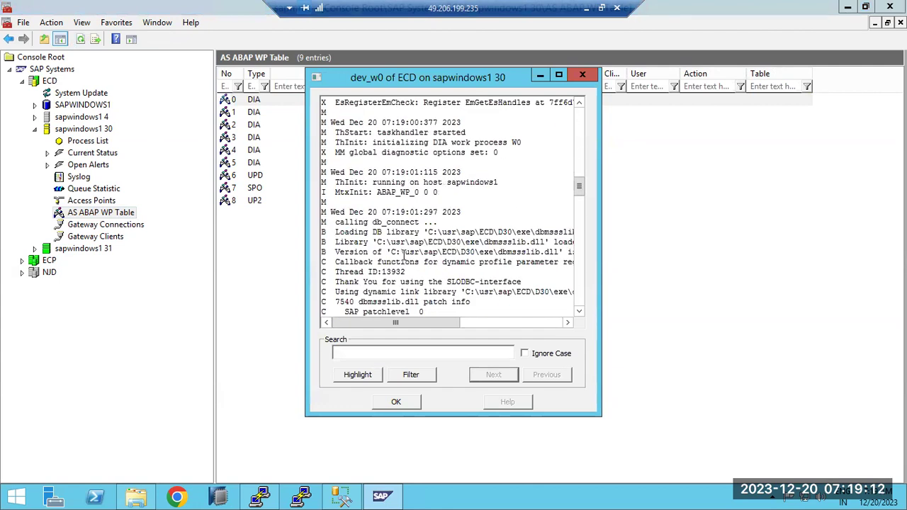
pyautogui.scroll(-8, 403, 252)
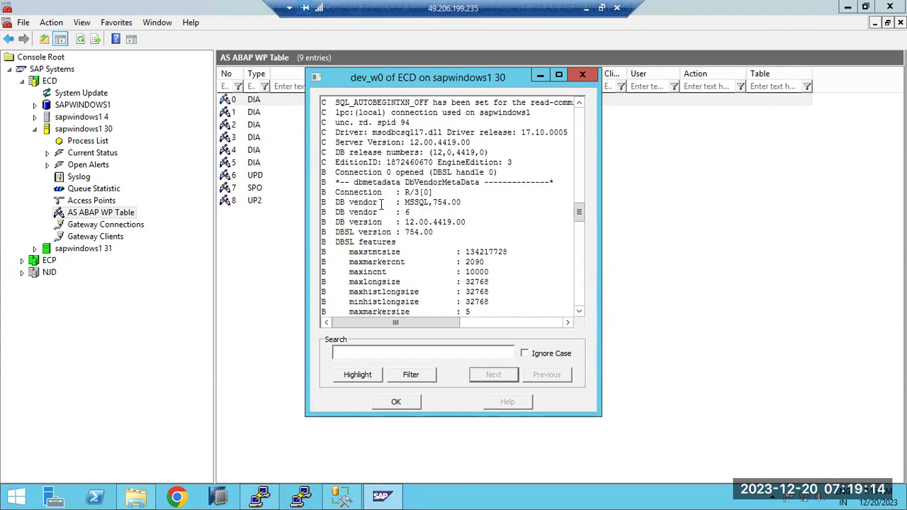
# Highlight the 'Connection 0 opened' and local connection messages in the trace.
pyautogui.moveTo(364, 171); pyautogui.dragTo(429, 172)
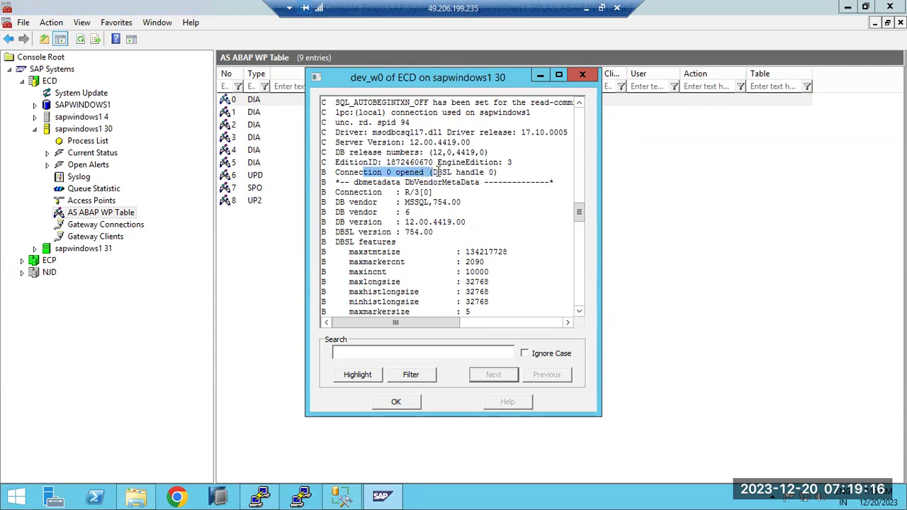
pyautogui.scroll(1, 437, 172)
pyautogui.moveTo(392, 142); pyautogui.dragTo(448, 147)
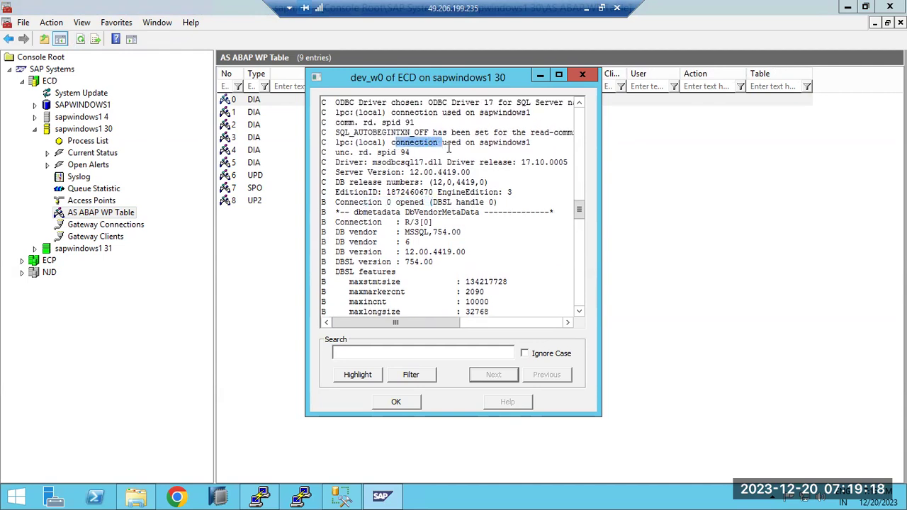
pyautogui.click(418, 122)
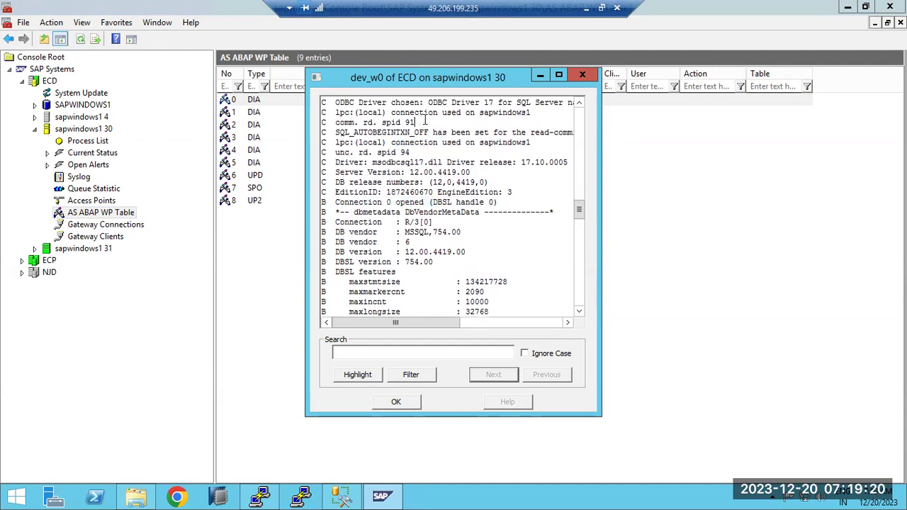
pyautogui.scroll(2, 435, 163)
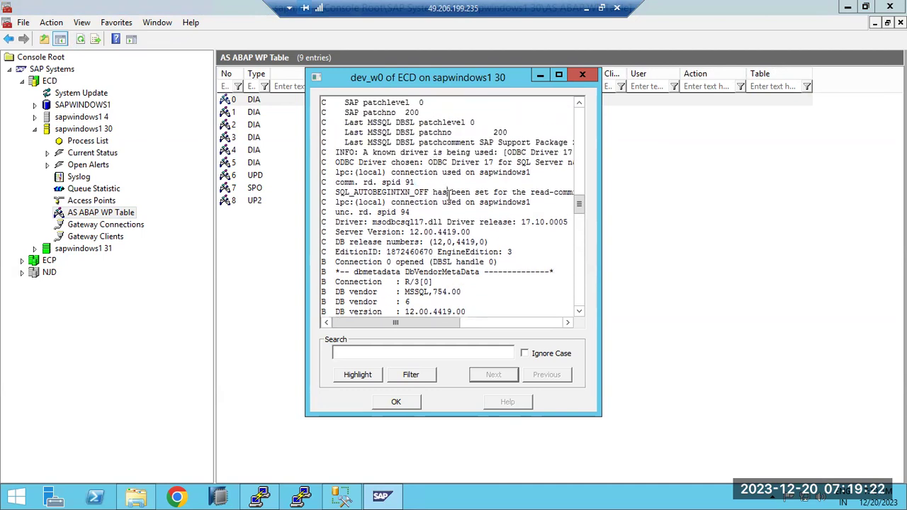
pyautogui.moveTo(419, 173); pyautogui.dragTo(500, 175)
pyautogui.scroll(1, 419, 184)
# Highlight the db_connect o.k., EsSetImplementation and dbdt_trace_lvl lines, then close the trace.
pyautogui.moveTo(419, 184); pyautogui.dragTo(431, 186)
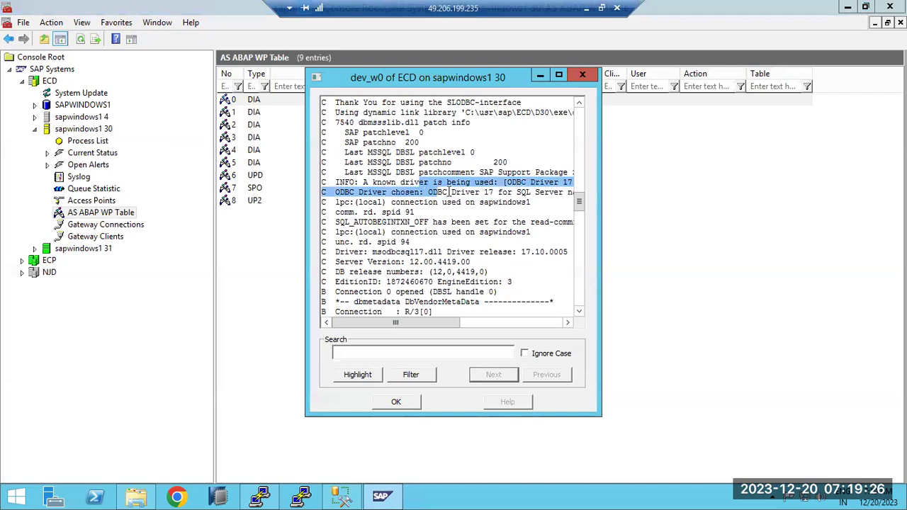
pyautogui.scroll(2, 432, 186)
pyautogui.scroll(-7, 450, 192)
pyautogui.scroll(-20, 449, 192)
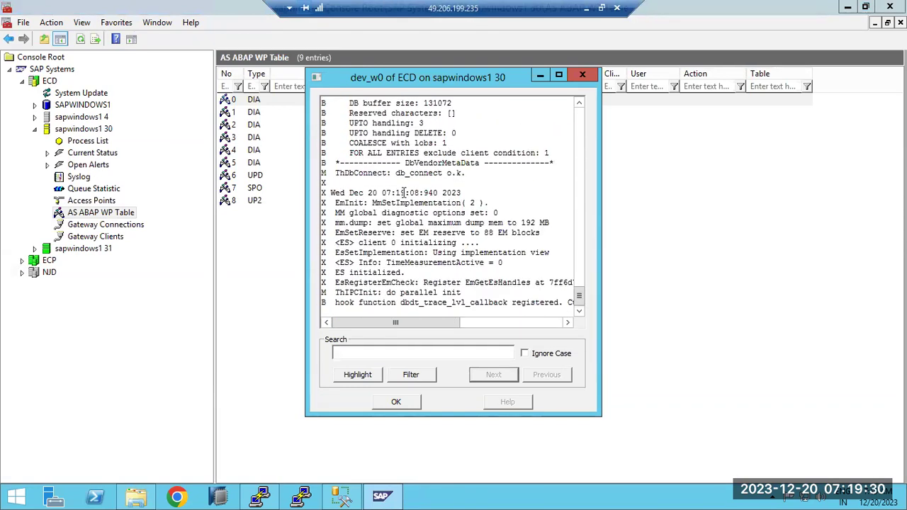
pyautogui.moveTo(389, 172); pyautogui.dragTo(471, 173)
pyautogui.moveTo(424, 252); pyautogui.dragTo(503, 253)
pyautogui.moveTo(407, 302); pyautogui.dragTo(471, 303)
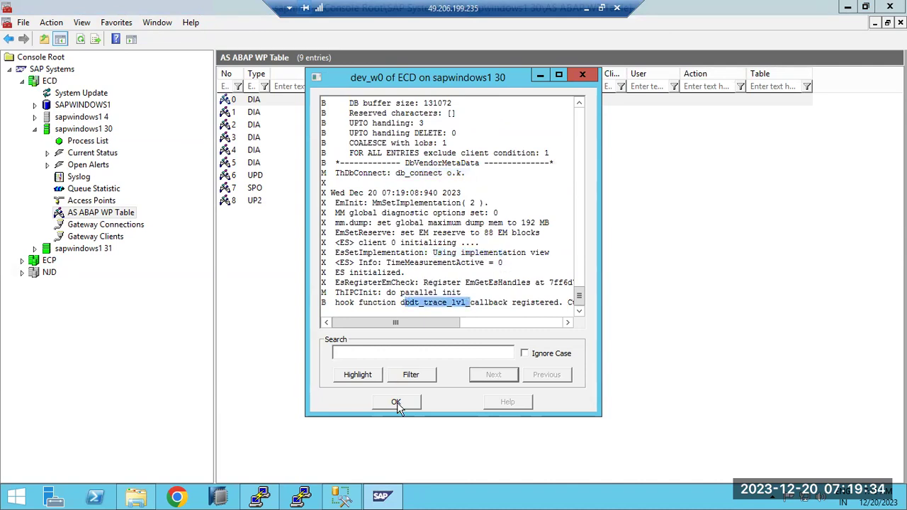
pyautogui.click(396, 401)
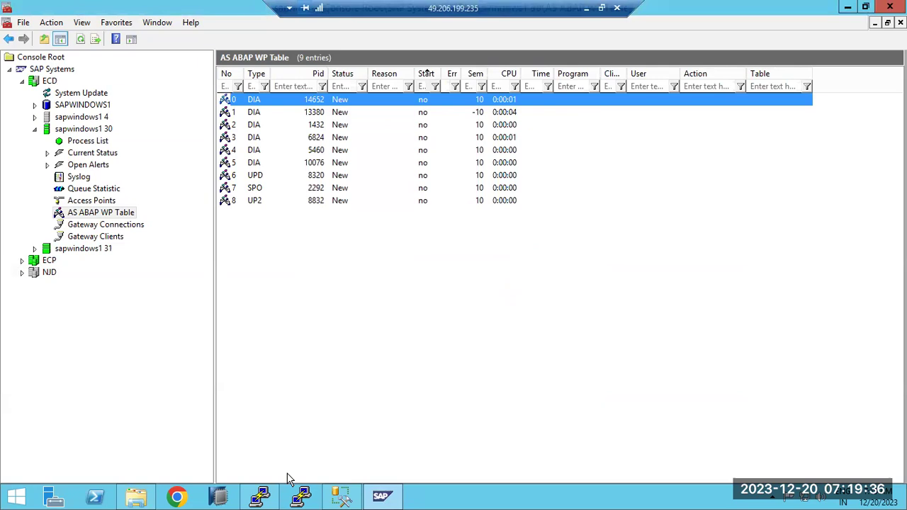
# Show the desktop, launch SAP Logon, and open the SAP NW development (ECD) connection.
pyautogui.rightClick(508, 498)
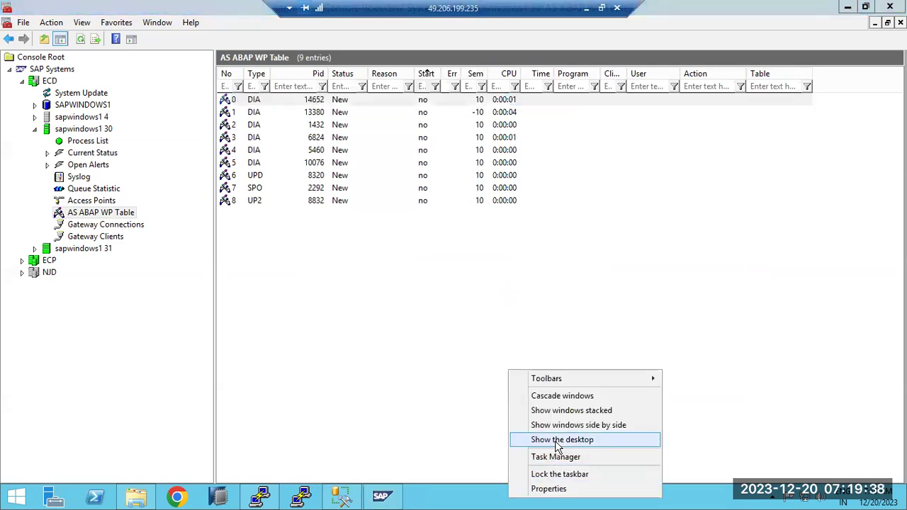
pyautogui.click(533, 439)
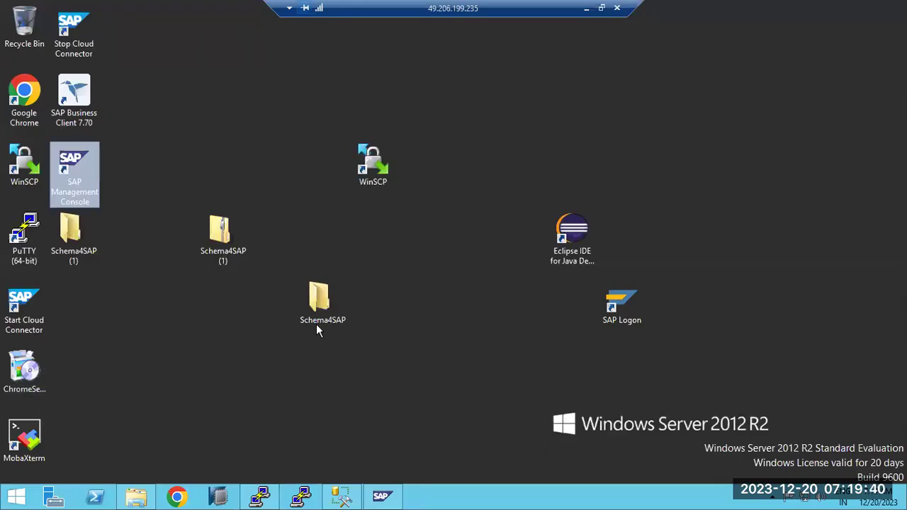
pyautogui.click(624, 303)
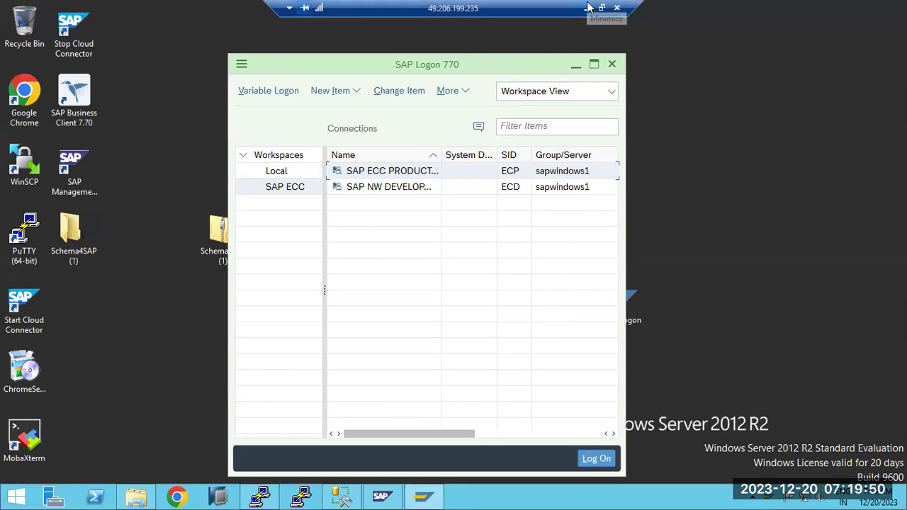
pyautogui.doubleClick(381, 188)
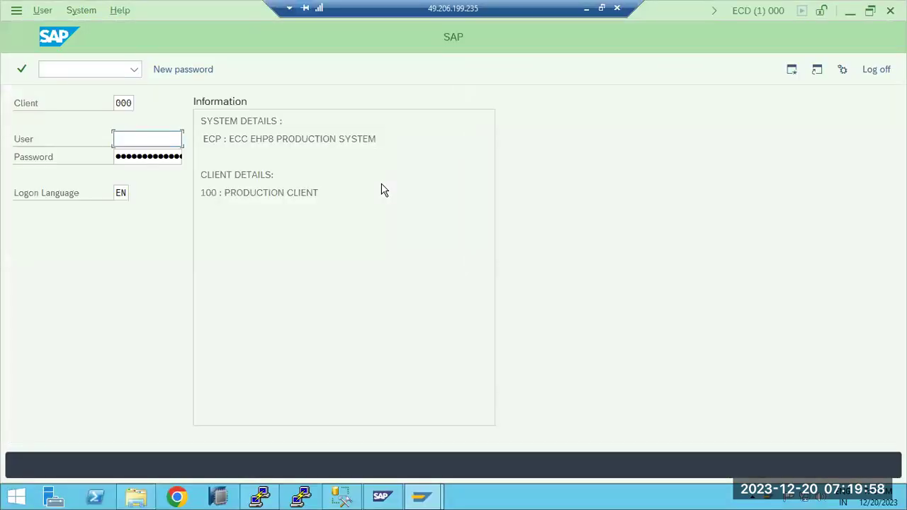
pyautogui.moveTo(205, 139); pyautogui.dragTo(367, 137)
pyautogui.moveTo(220, 175); pyautogui.dragTo(284, 177)
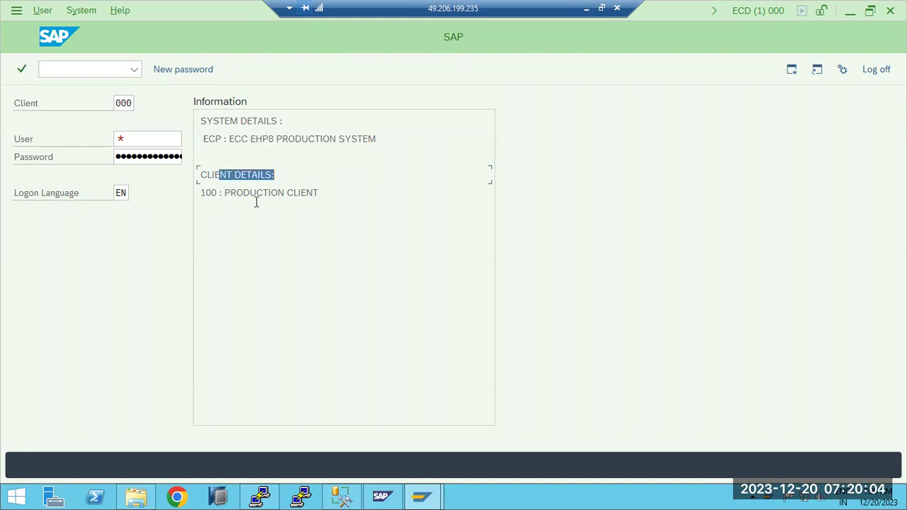
pyautogui.moveTo(423, 496)
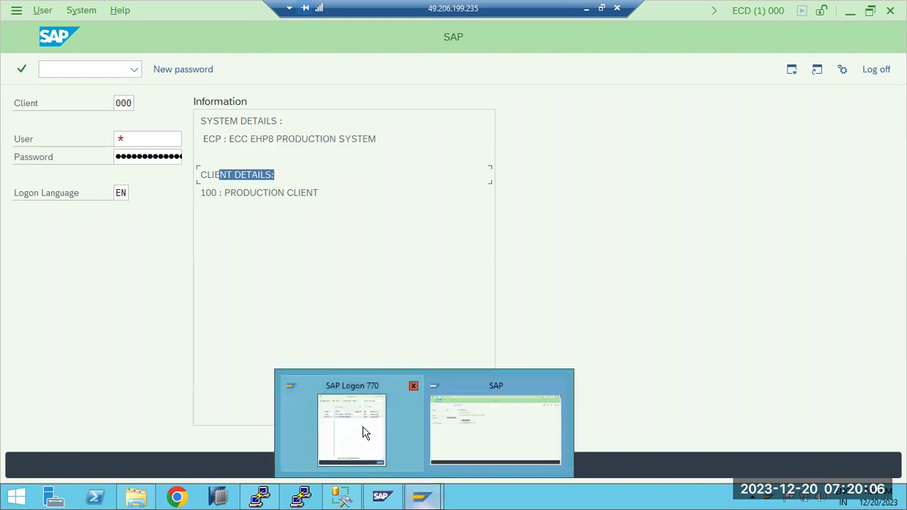
pyautogui.click(362, 432)
pyautogui.doubleClick(365, 172)
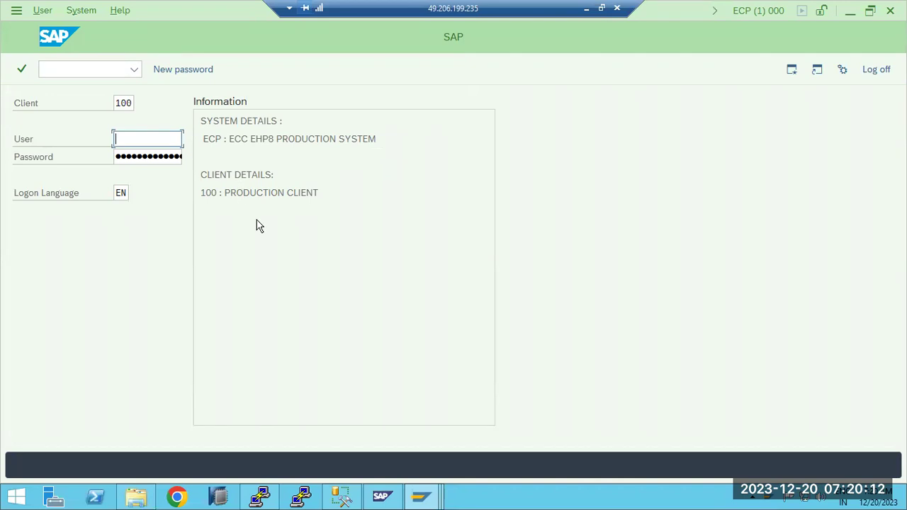
pyautogui.click(884, 69)
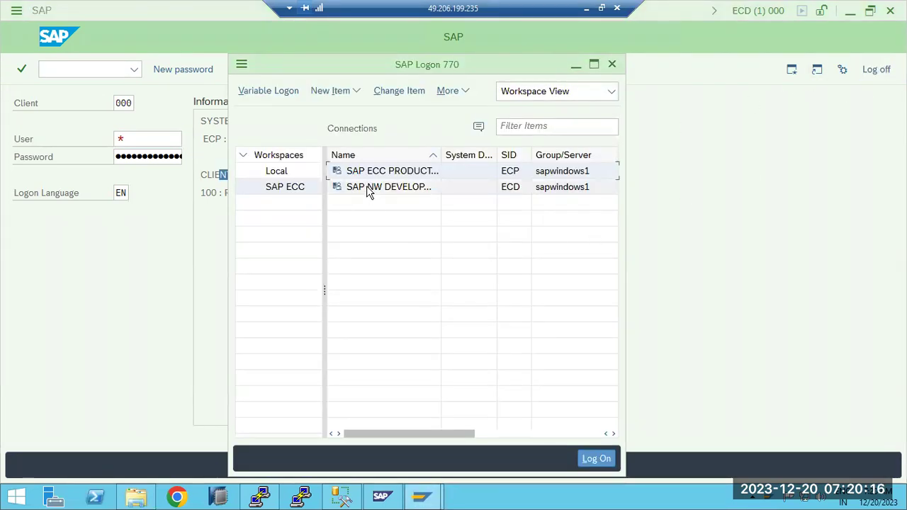
pyautogui.click(713, 234)
pyautogui.moveTo(204, 121); pyautogui.dragTo(363, 156)
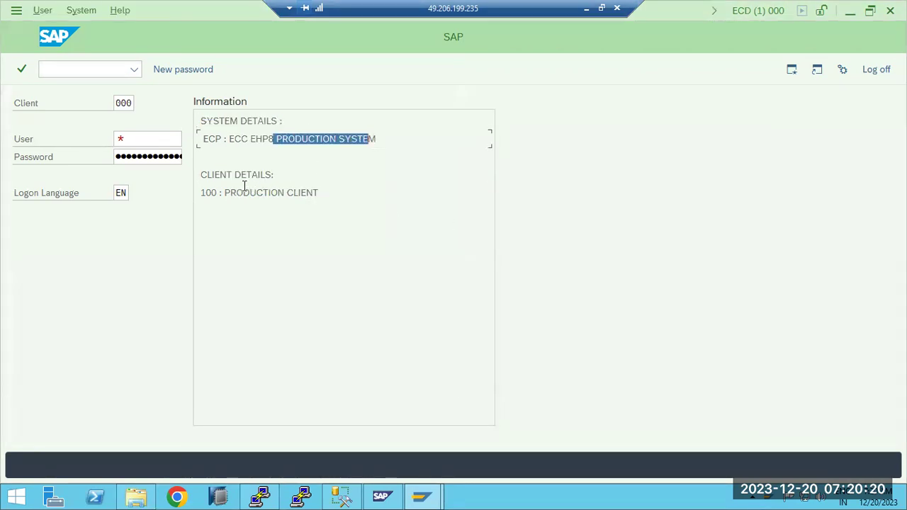
pyautogui.moveTo(243, 191); pyautogui.dragTo(295, 193)
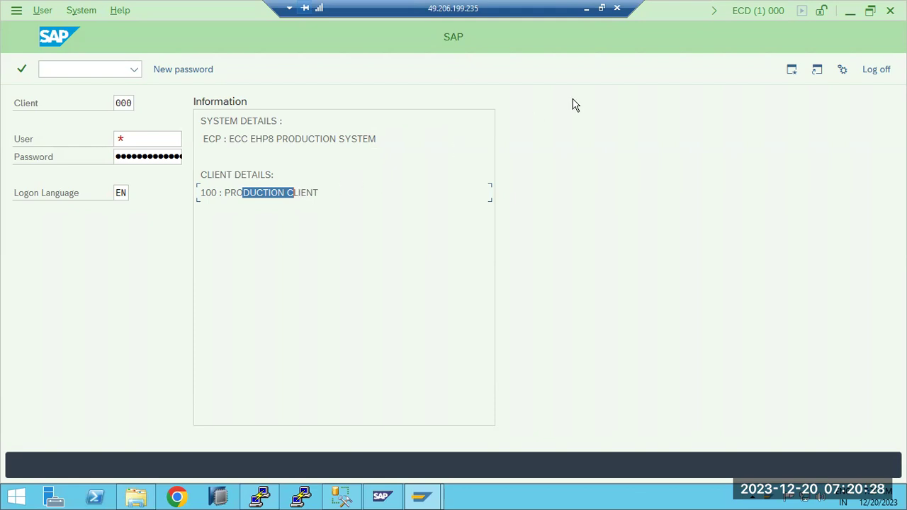
pyautogui.moveTo(202, 120); pyautogui.dragTo(298, 120)
pyautogui.moveTo(228, 138); pyautogui.dragTo(315, 138)
# Open the DEFAULT profile from the ECD profile folder in Notepad.
pyautogui.click(136, 496)
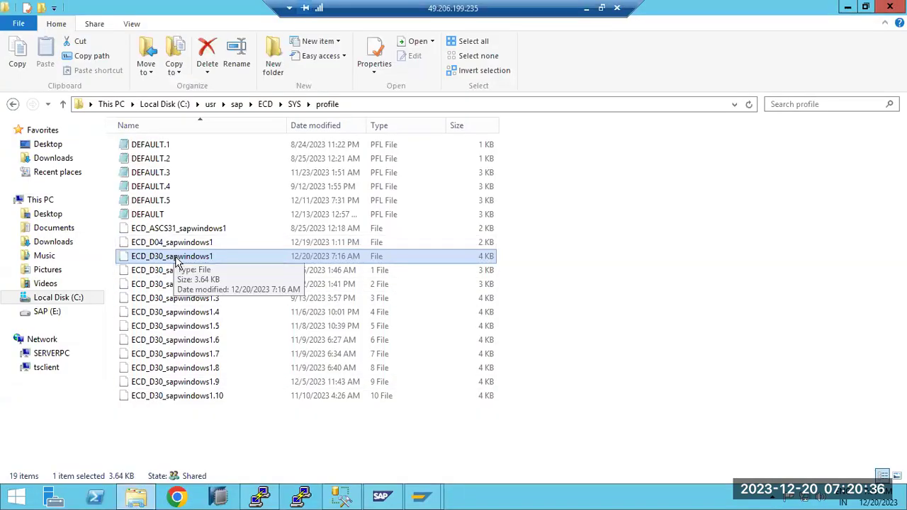
pyautogui.doubleClick(176, 262)
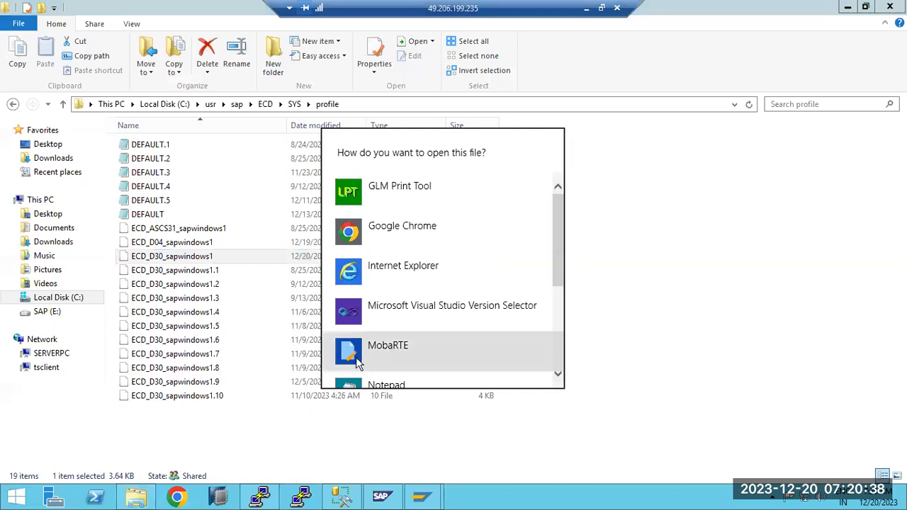
pyautogui.scroll(-2, 386, 331)
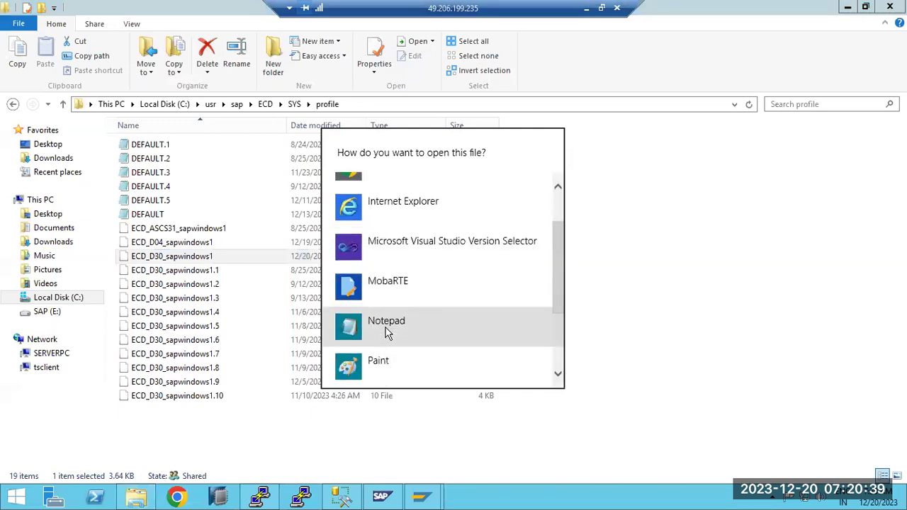
pyautogui.click(145, 215)
pyautogui.doubleClick(152, 212)
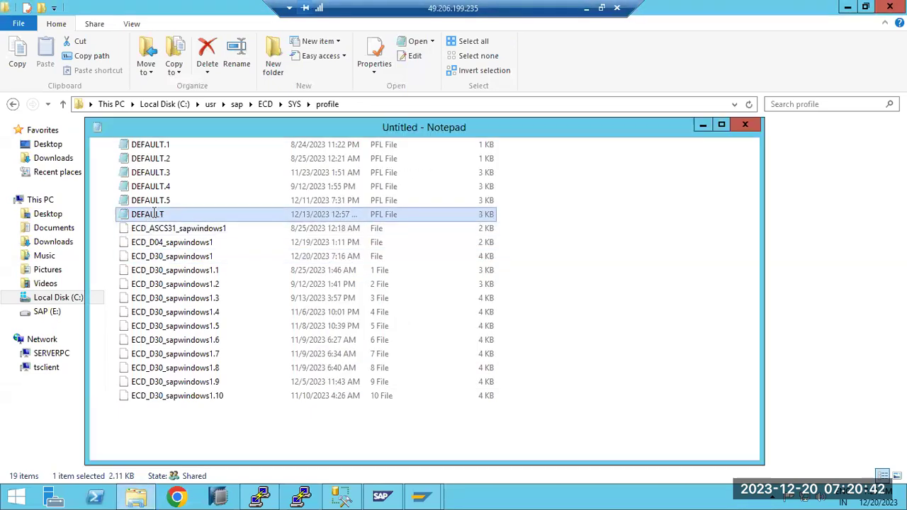
# Change login/system_client from 000 to 100, save, and close Notepad and Explorer.
pyautogui.scroll(-10, 174, 373)
pyautogui.moveTo(229, 399); pyautogui.dragTo(211, 399)
pyautogui.write('100')
pyautogui.press('Up')
pyautogui.hotkey('ctrl', 's')
pyautogui.click(745, 124)
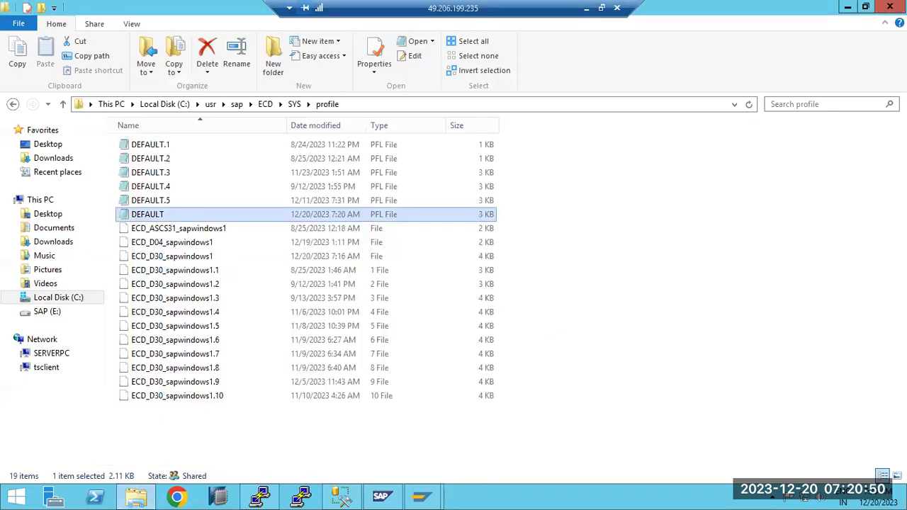
pyautogui.click(891, 6)
pyautogui.click(127, 103)
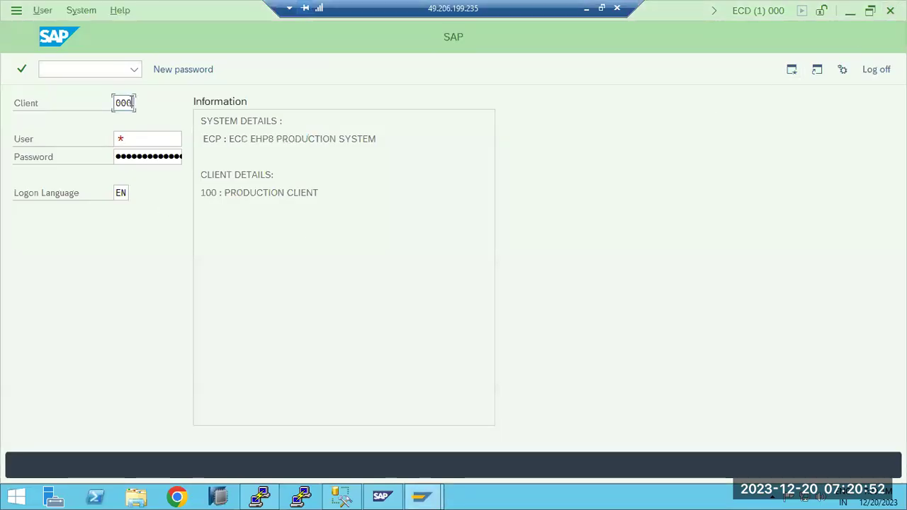
# Log on to client 100 as user basis with the account password.
pyautogui.doubleClick(132, 103)
pyautogui.write('100')
pyautogui.press('Tab')
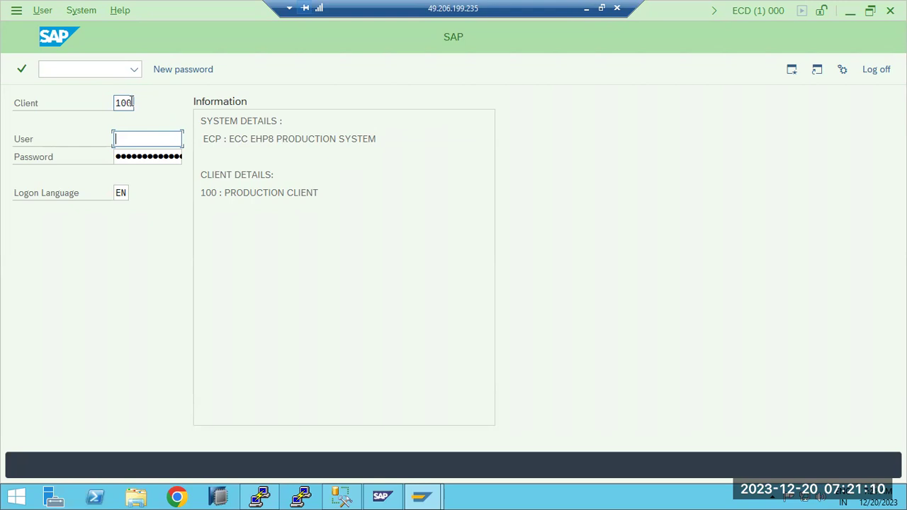
pyautogui.write('basis')
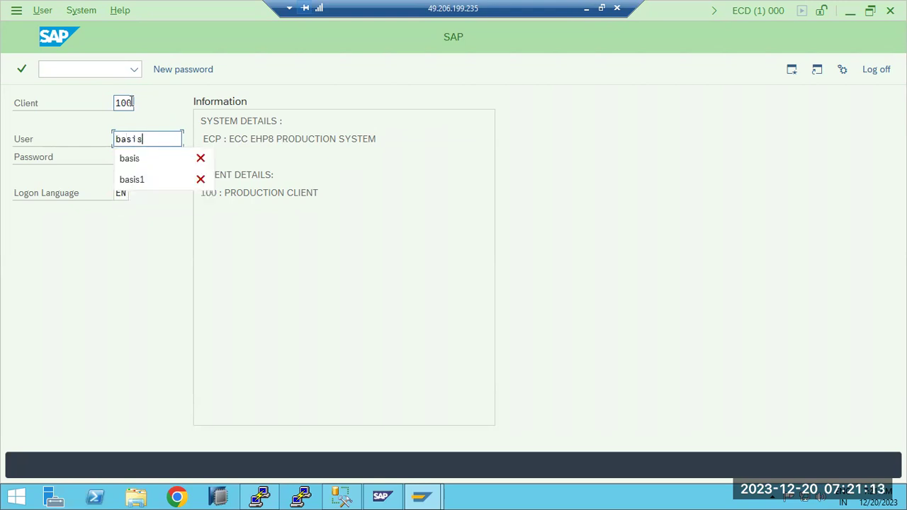
pyautogui.press('Tab')
pyautogui.write('••')
pyautogui.press('Return')
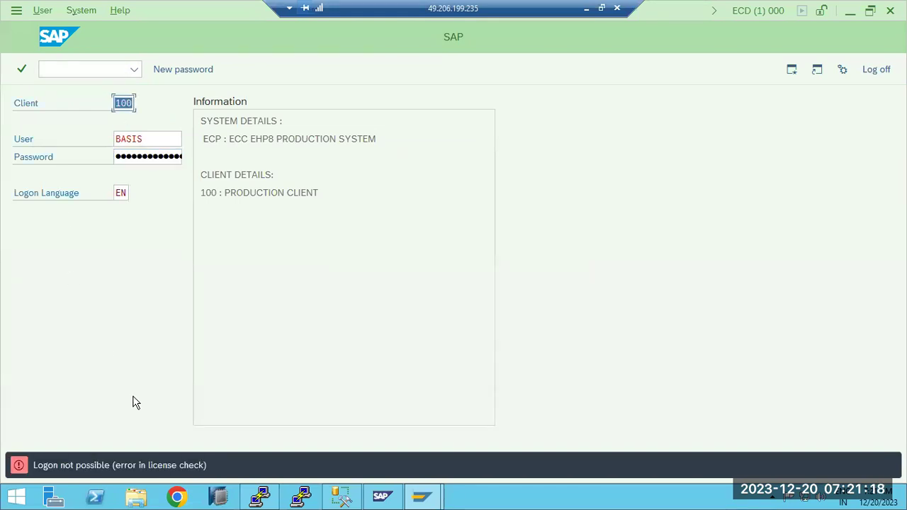
# Switch the logon to client 000 with user sap*.
pyautogui.click(129, 103)
pyautogui.press('BackSpace')
pyautogui.press('BackSpace')
pyautogui.press('BackSpace')
pyautogui.write('000')
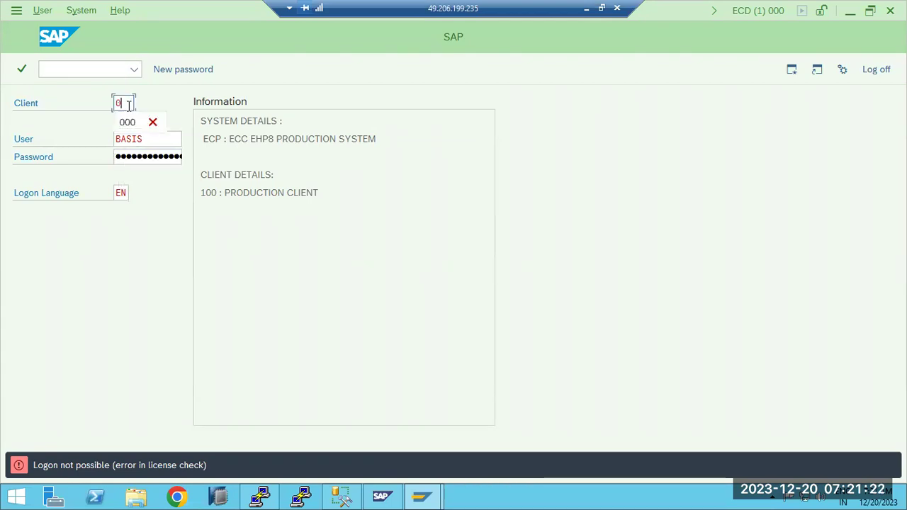
pyautogui.press('Tab')
pyautogui.write('sap*')
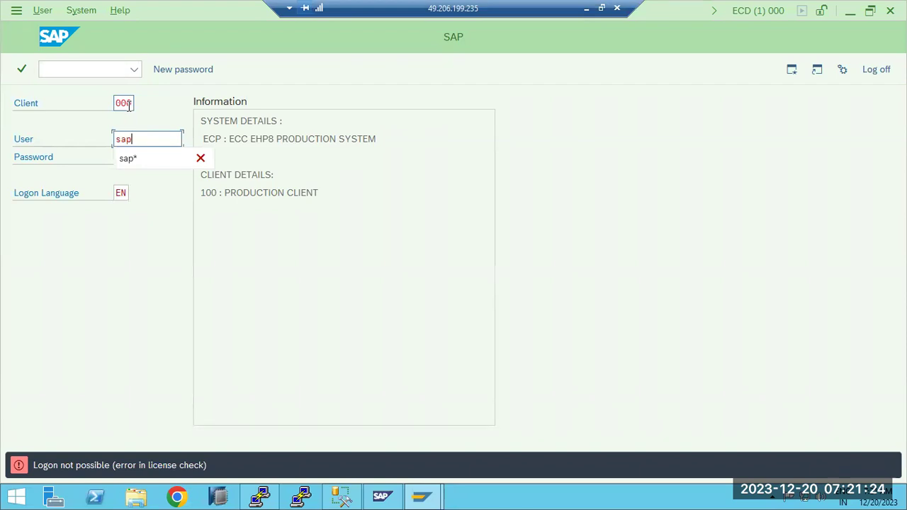
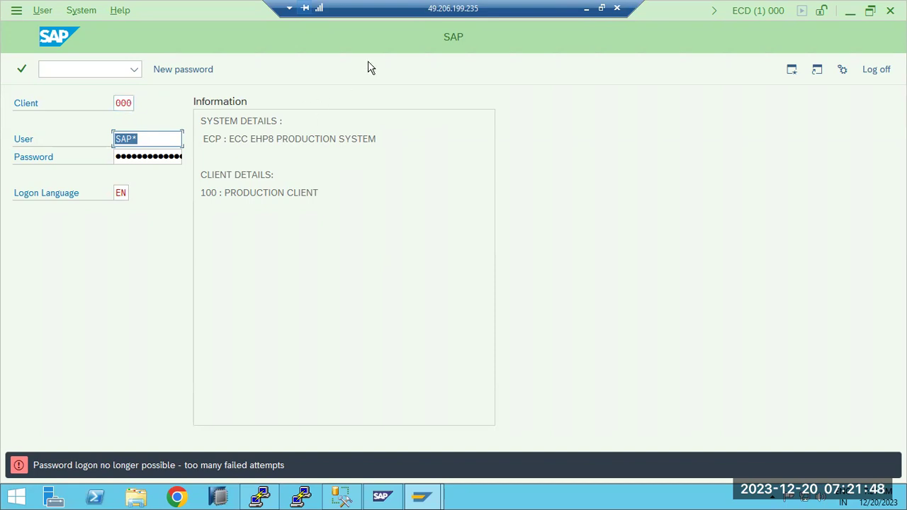
# Type 'enable the SAp* user to apply the license' after '5)' in the Paint notes.
pyautogui.click(585, 7)
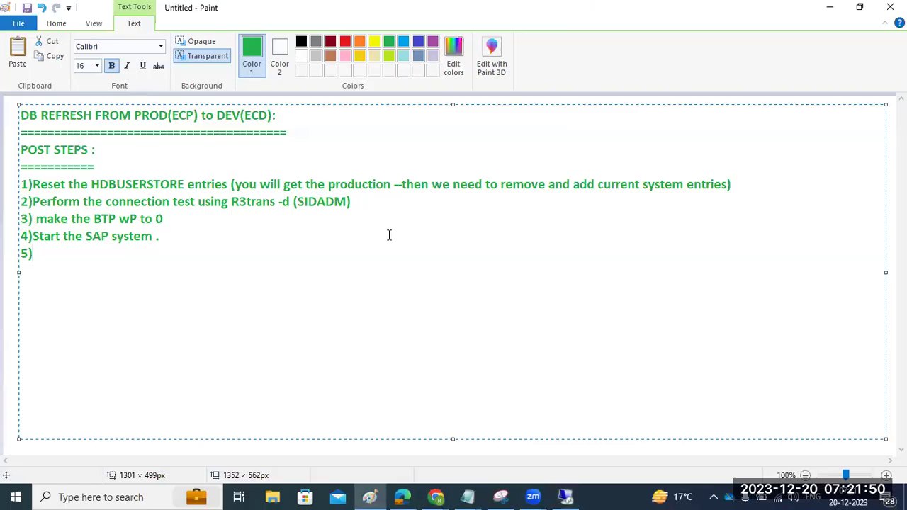
pyautogui.click(174, 237)
pyautogui.click(129, 254)
pyautogui.write('enable the SAp* ')
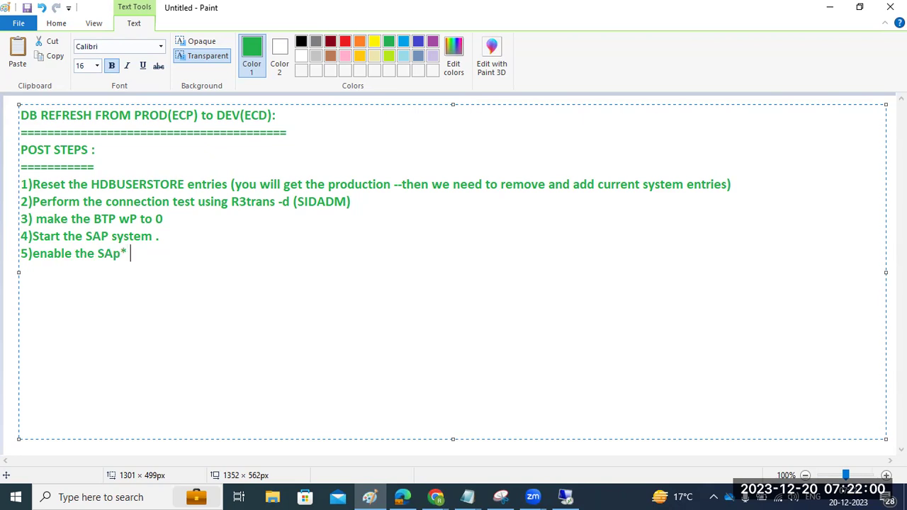
pyautogui.write('user to apply the license')
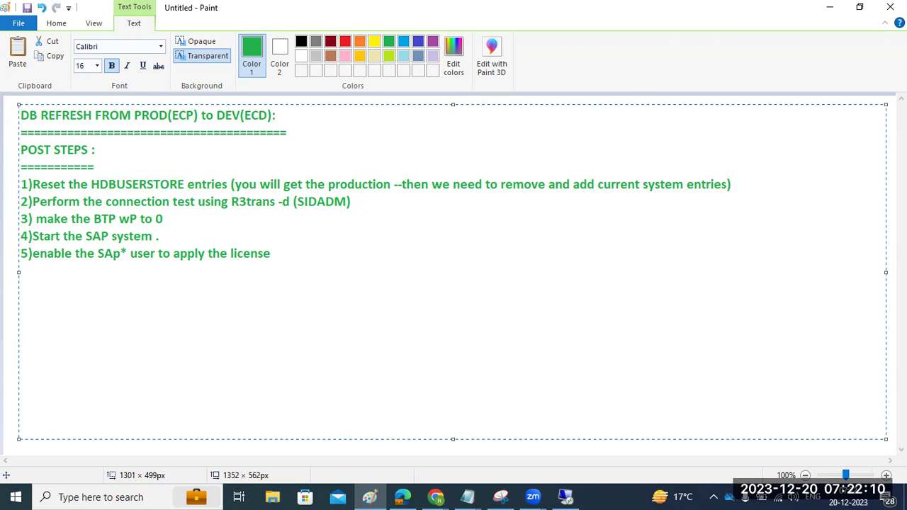
# Add an empty '6)' line below step 5, then bring back the SAP logon window.
pyautogui.press('Return')
pyautogui.write('6)')
pyautogui.click(565, 497)
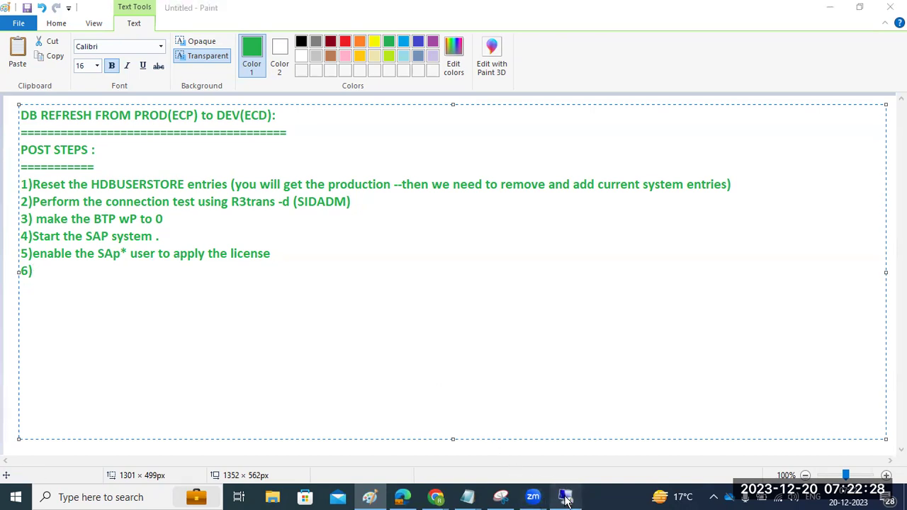
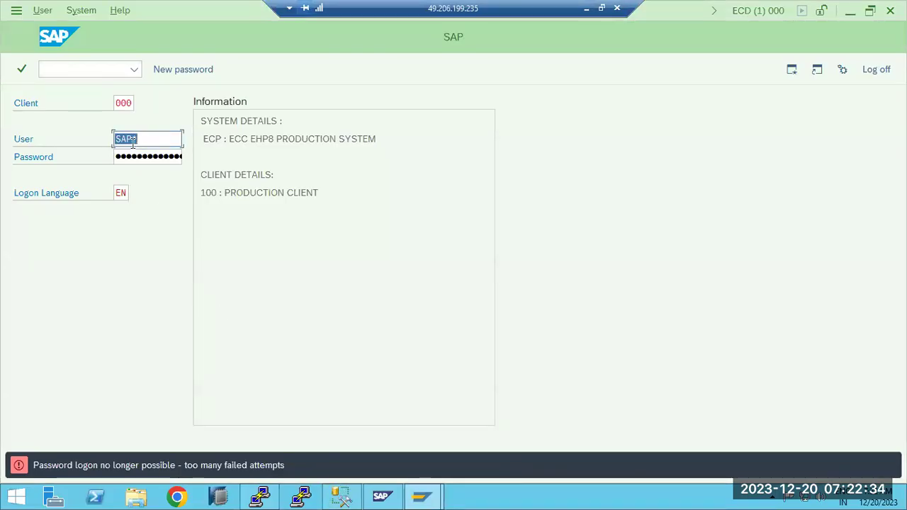
# Leave the locked SAP* logon screen and switch to SQL Server Management Studio.
pyautogui.click(343, 498)
# Open a new query on the ECD database and start the UPDATE statement.
pyautogui.rightClick(61, 153)
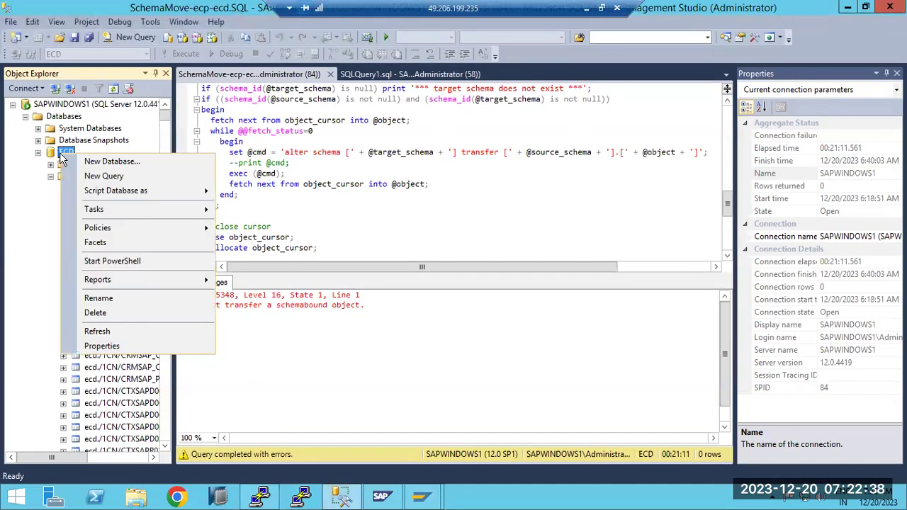
pyautogui.click(103, 177)
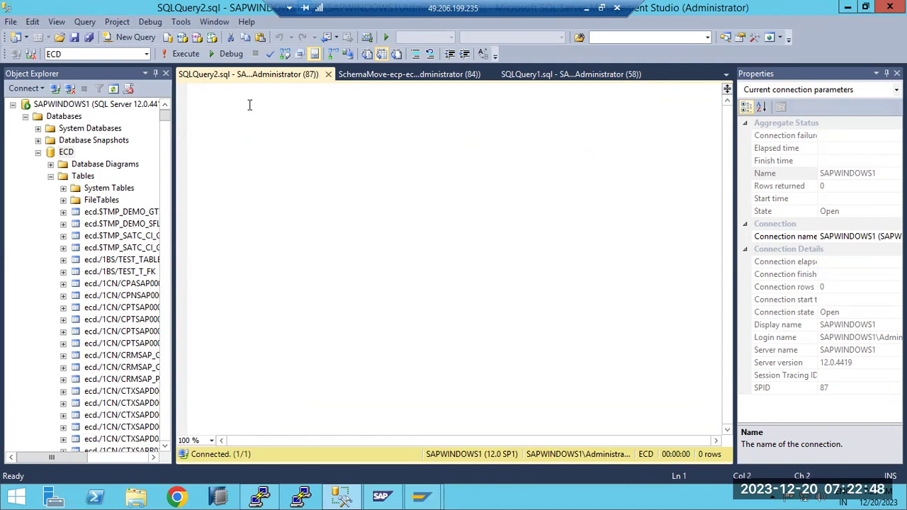
pyautogui.write('U(')
pyautogui.press('BackSpace')
pyautogui.press('BackSpace')
pyautogui.write('UPDAT')
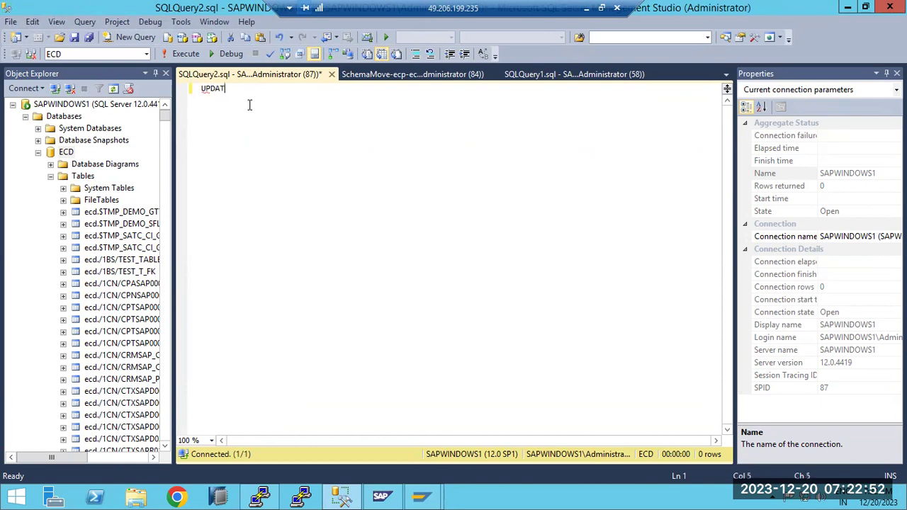
pyautogui.write('E UF')
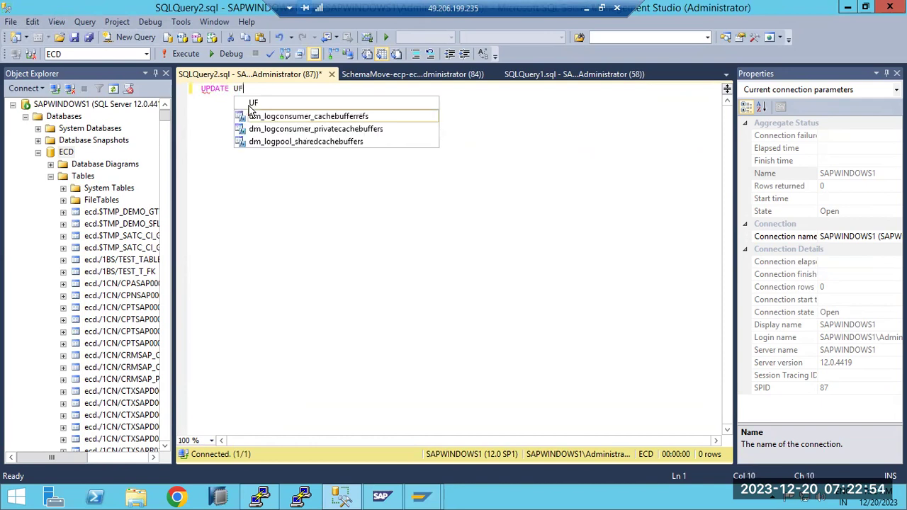
pyautogui.write('LAG')
pyautogui.write('= 0')
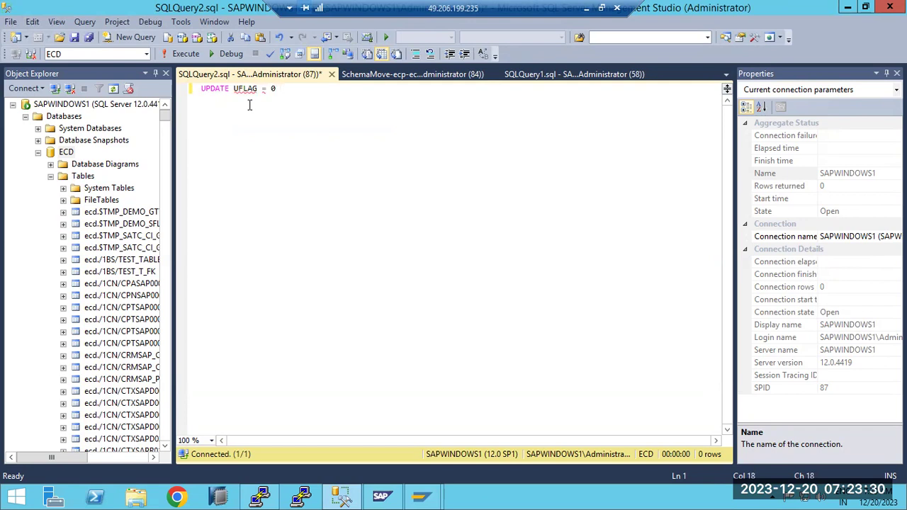
pyautogui.press('BackSpace')
pyautogui.press('BackSpace')
pyautogui.press('BackSpace')
pyautogui.press('BackSpace')
pyautogui.press('BackSpace')
pyautogui.press('BackSpace')
pyautogui.press('BackSpace')
pyautogui.press('BackSpace')
pyautogui.press('BackSpace')
pyautogui.press('BackSpace')
# Run UPDATE ecd.USR02 set UFLAG='0' where BNAME='SAP*'; and confirm 3 rows affected.
pyautogui.write('ecd.')
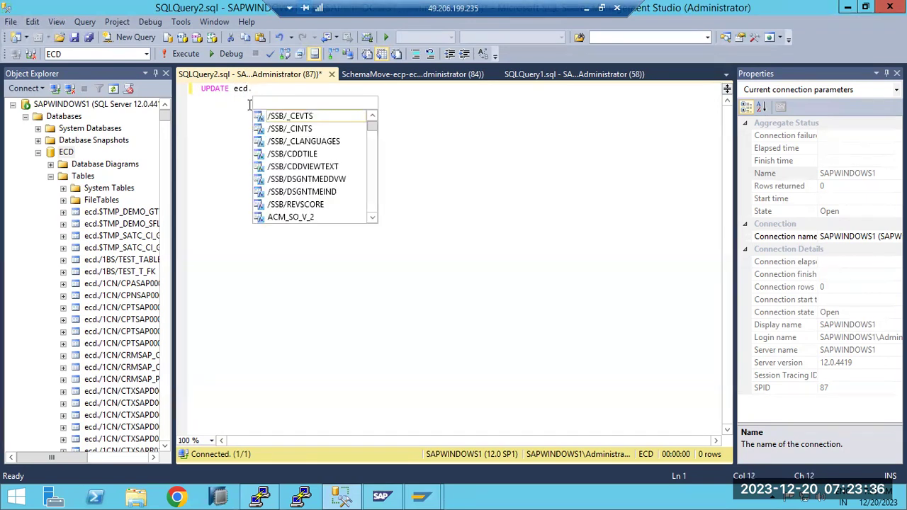
pyautogui.write('USR02')
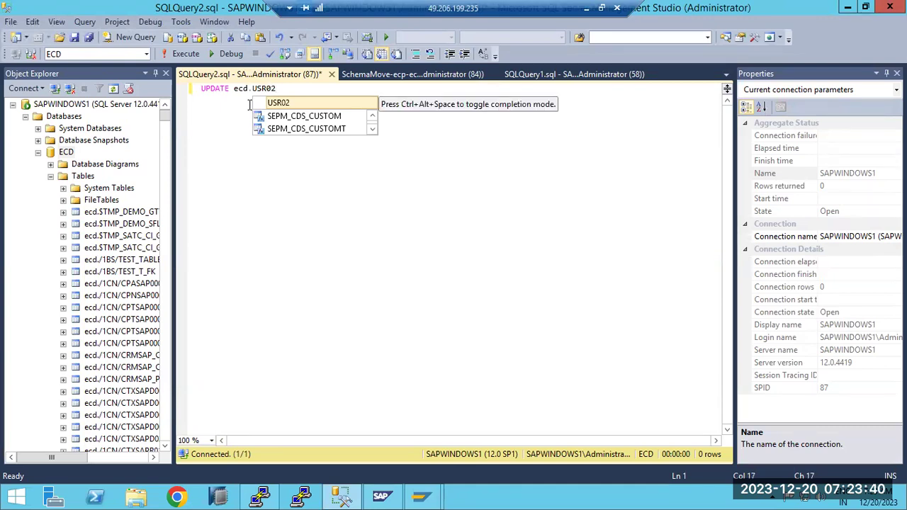
pyautogui.write(' set UFLAG')
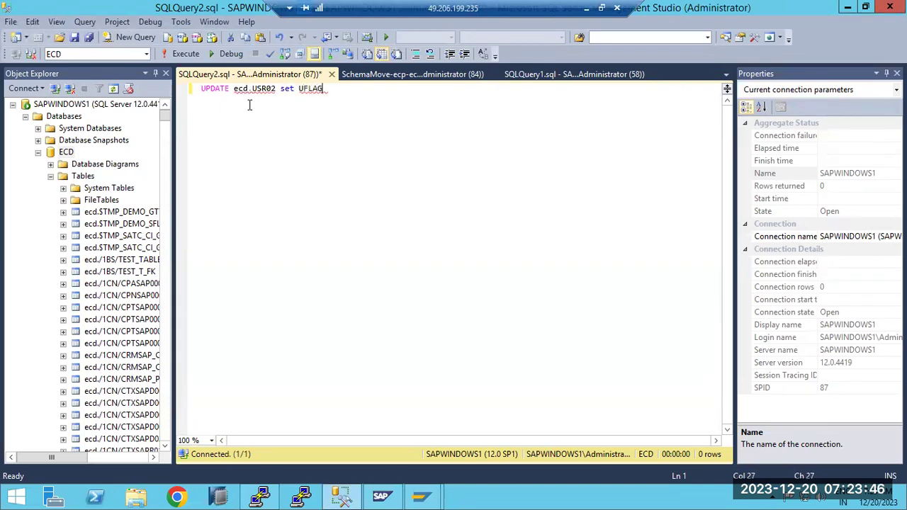
pyautogui.write("='0' where B")
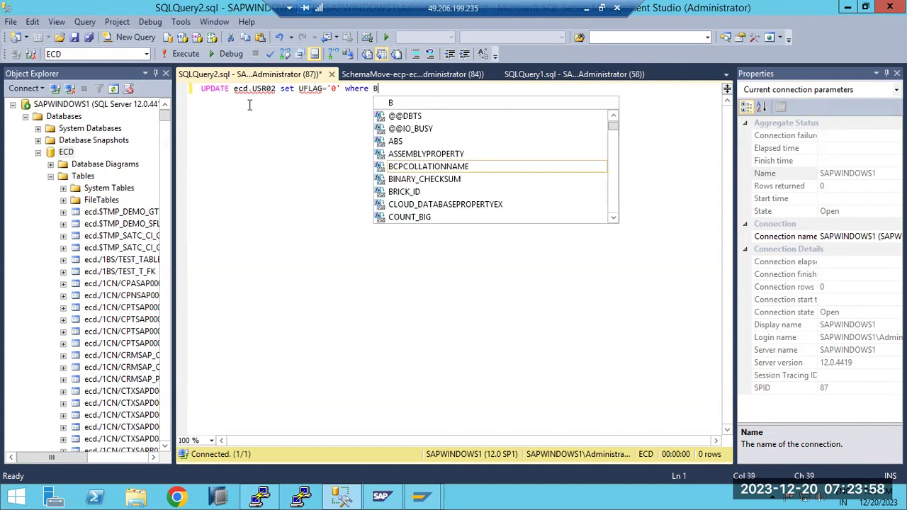
pyautogui.write('NAME')
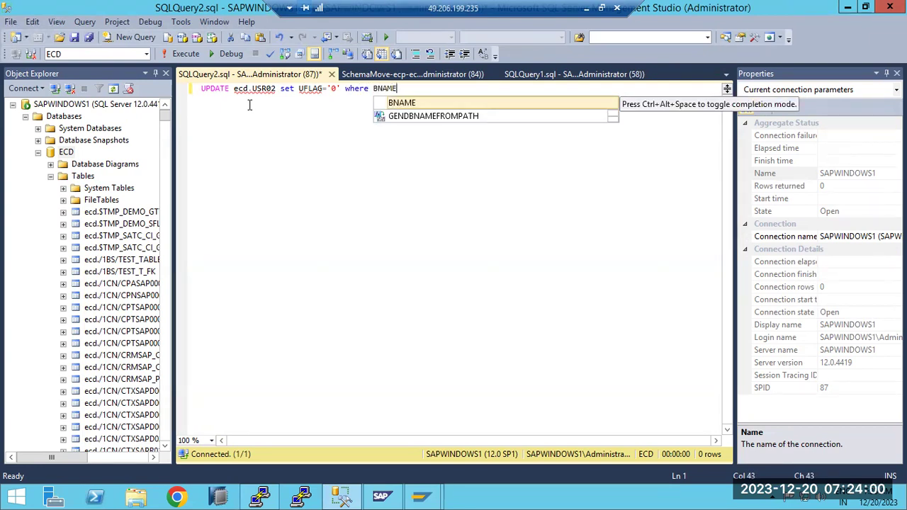
pyautogui.write('=')
pyautogui.press('BackSpace')
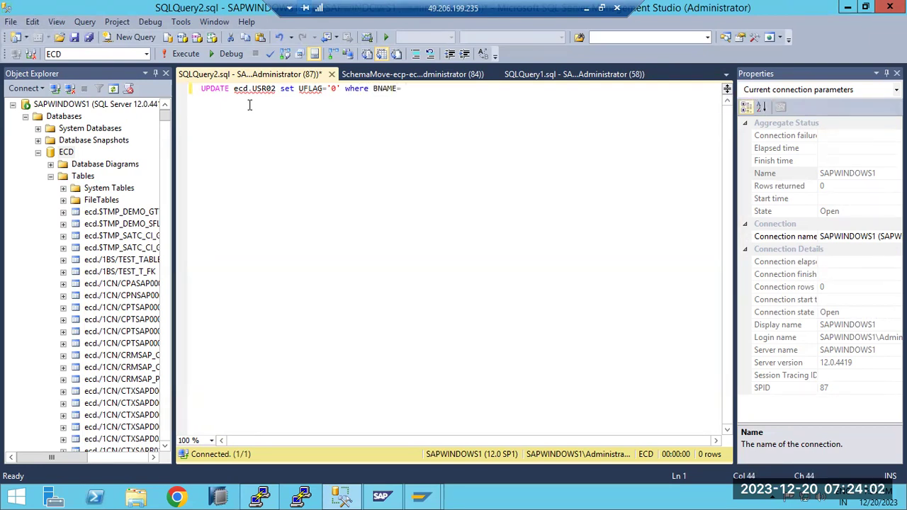
pyautogui.write("SAP*';")
pyautogui.click(179, 61)
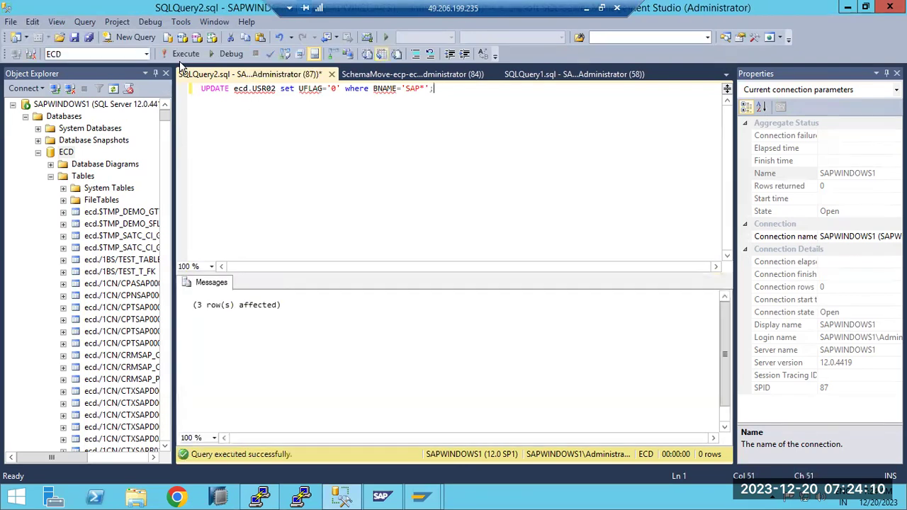
pyautogui.moveTo(197, 306); pyautogui.dragTo(305, 306)
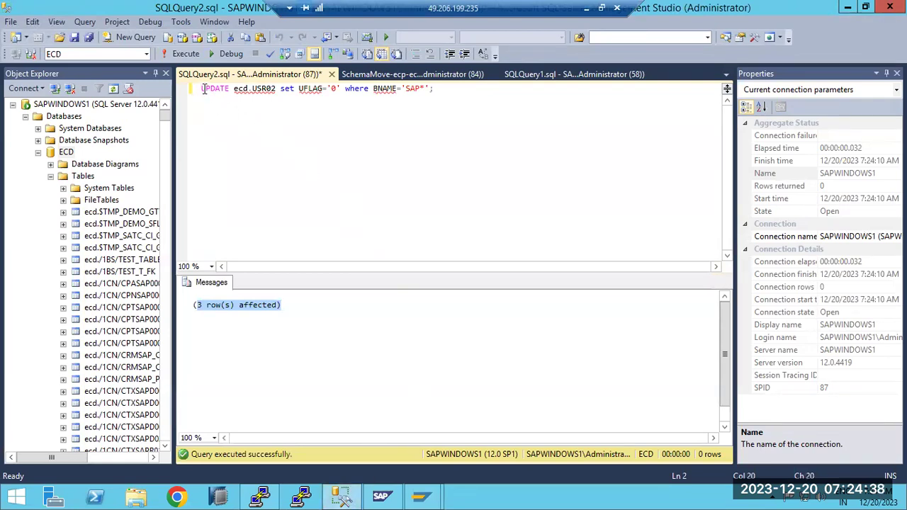
# Select the full UPDATE ecd.USR02 statement setting UFLAG='0' where BNAME='SAP*'.
pyautogui.moveTo(202, 89); pyautogui.dragTo(440, 93)
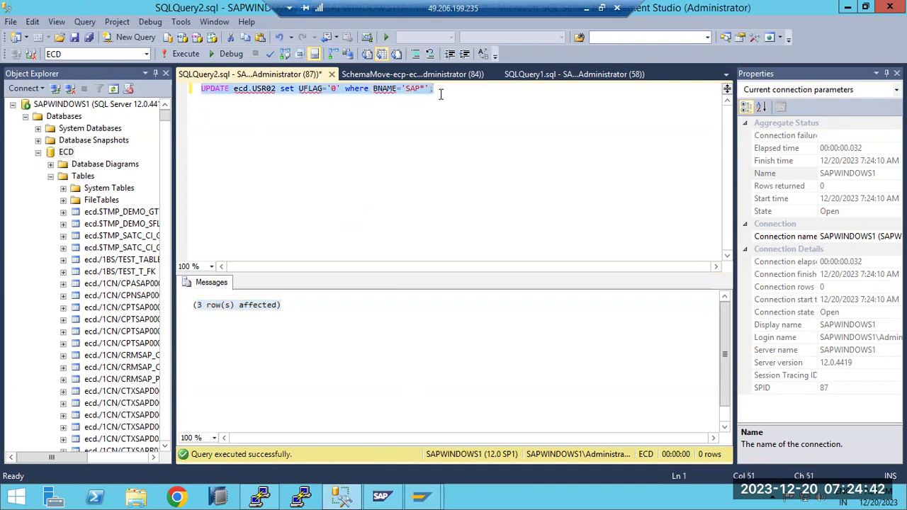
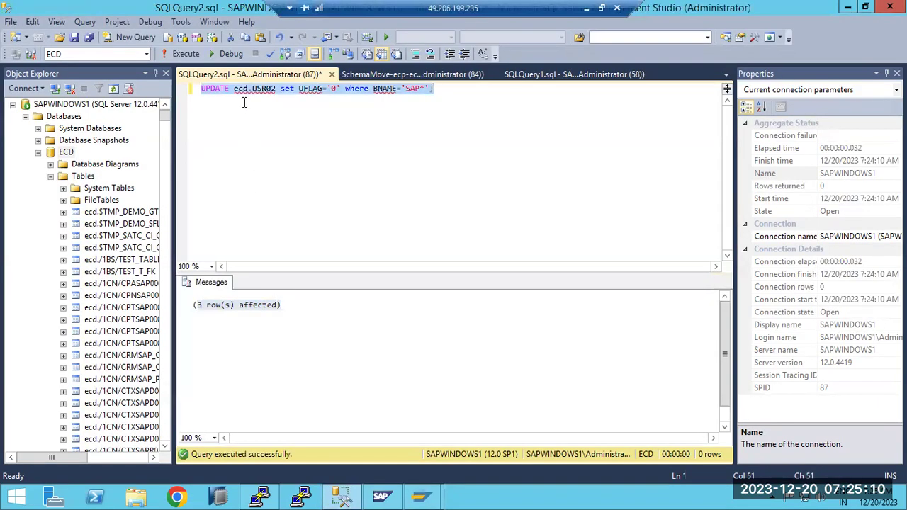
# Select the executed SAP* UPDATE statement in the editor, then show the Windows desktop.
pyautogui.click(241, 88)
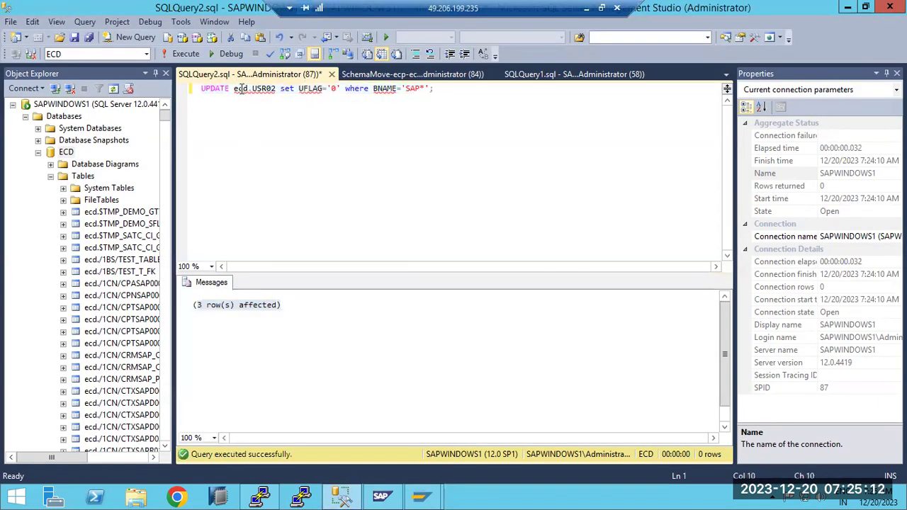
pyautogui.moveTo(234, 88); pyautogui.dragTo(436, 90)
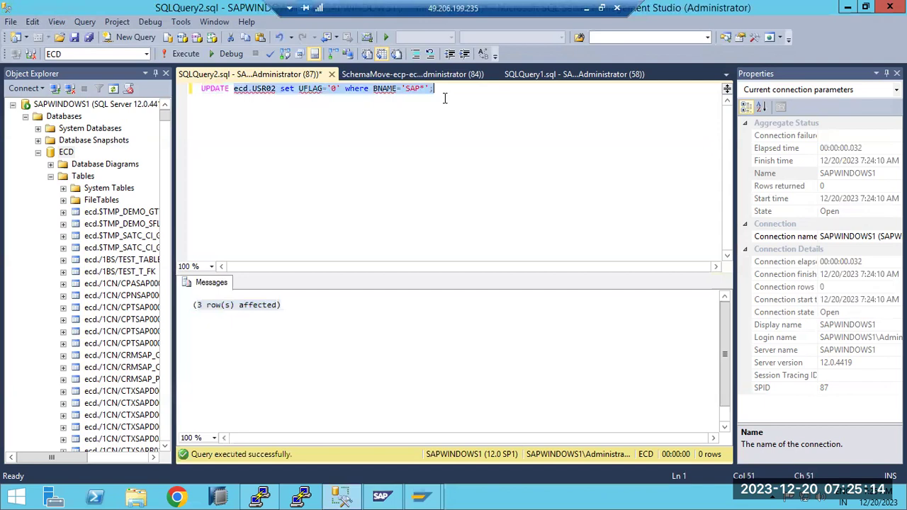
pyautogui.rightClick(543, 500)
pyautogui.click(585, 443)
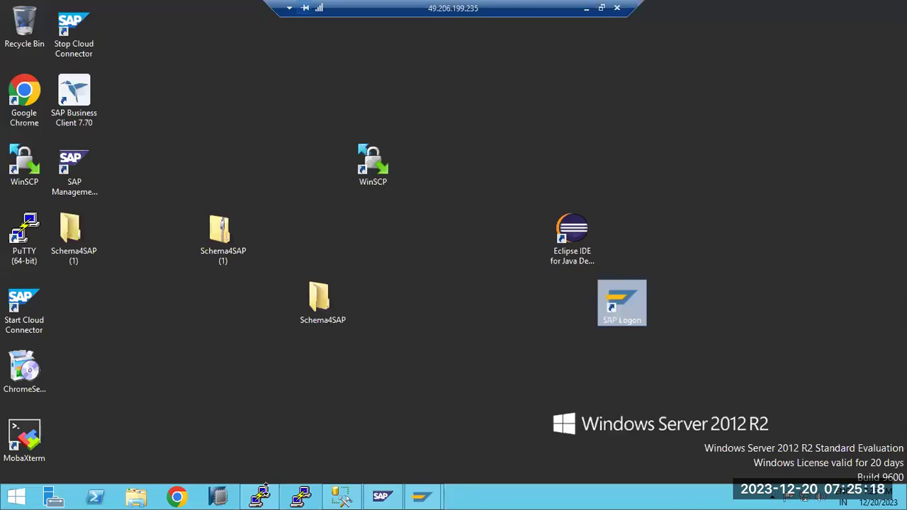
# Launch SAP HANA Studio using the C:\Users\Administrator\hdbstudio workspace.
pyautogui.click(225, 498)
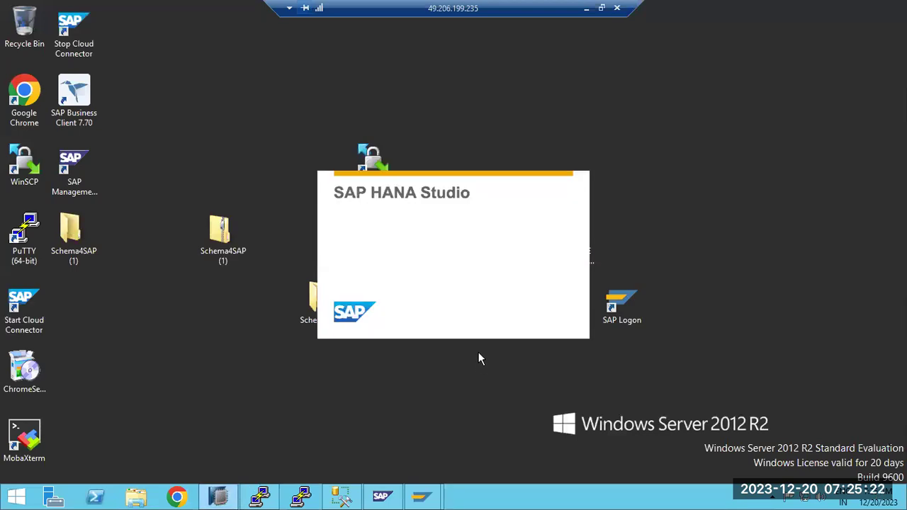
pyautogui.moveTo(337, 494)
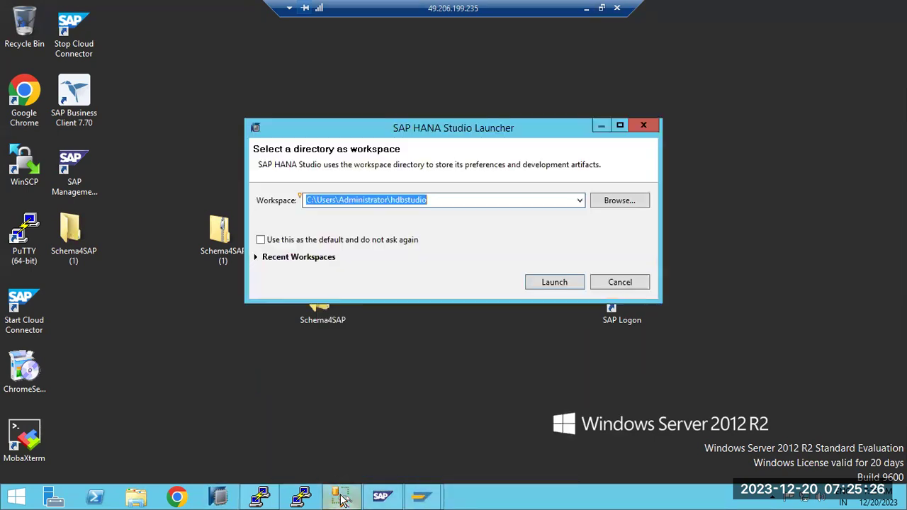
pyautogui.click(343, 500)
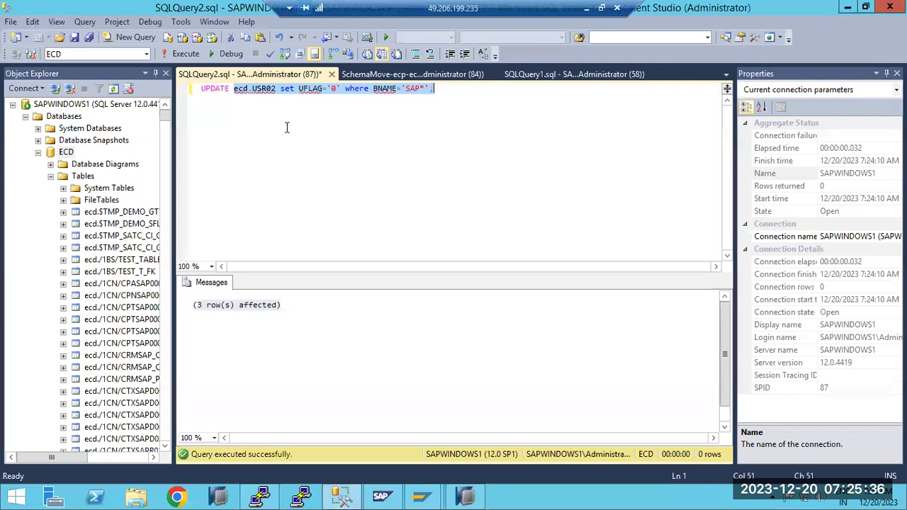
pyautogui.click(467, 497)
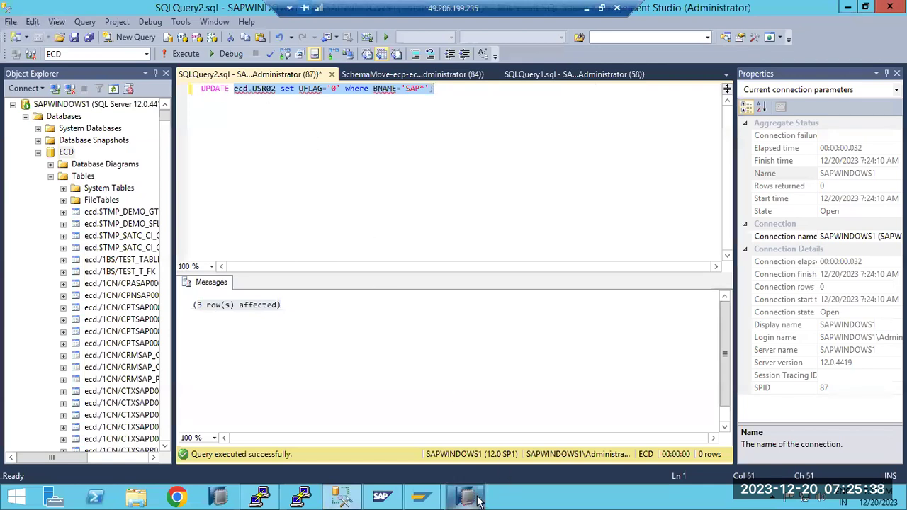
pyautogui.click(547, 284)
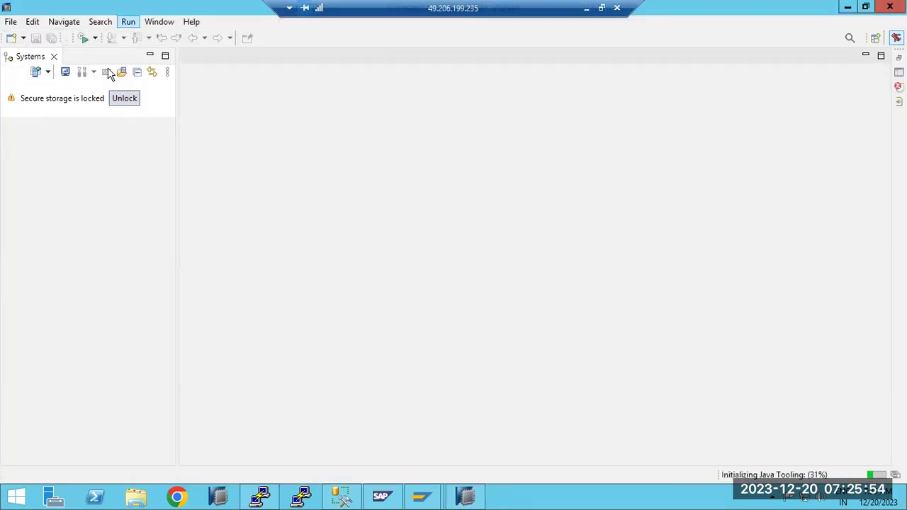
# Open Preferences at General > Security > Secure Storage.
pyautogui.hotkey('alt', 'w')
pyautogui.press('Down')
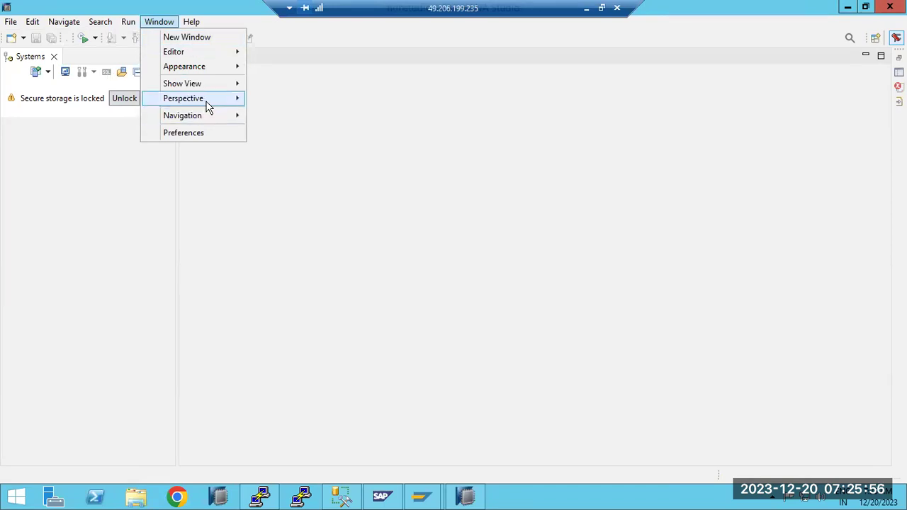
pyautogui.moveTo(208, 106)
pyautogui.moveTo(199, 123)
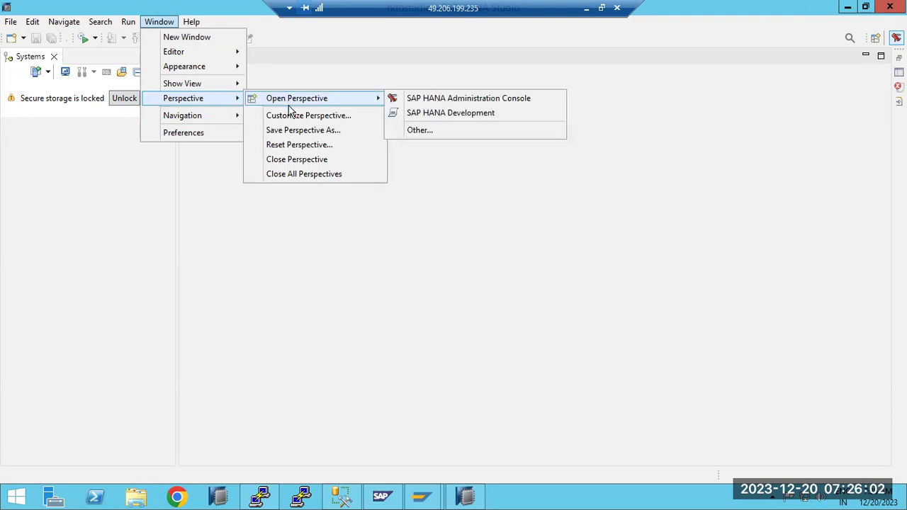
pyautogui.click(199, 134)
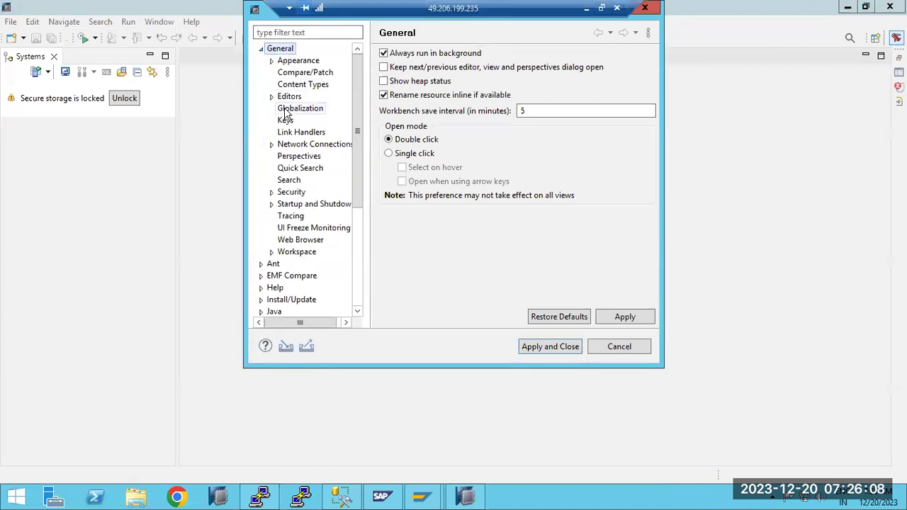
pyautogui.click(289, 193)
pyautogui.click(272, 194)
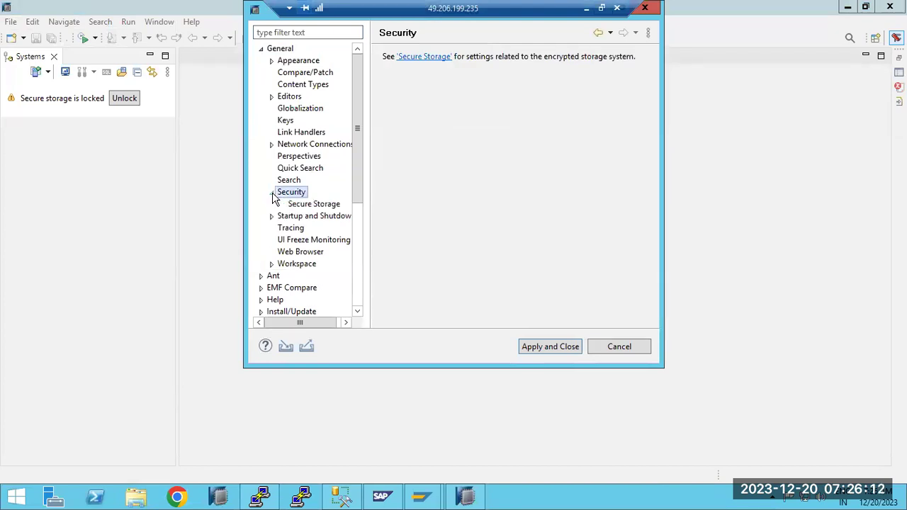
pyautogui.moveTo(268, 15); pyautogui.dragTo(255, 95)
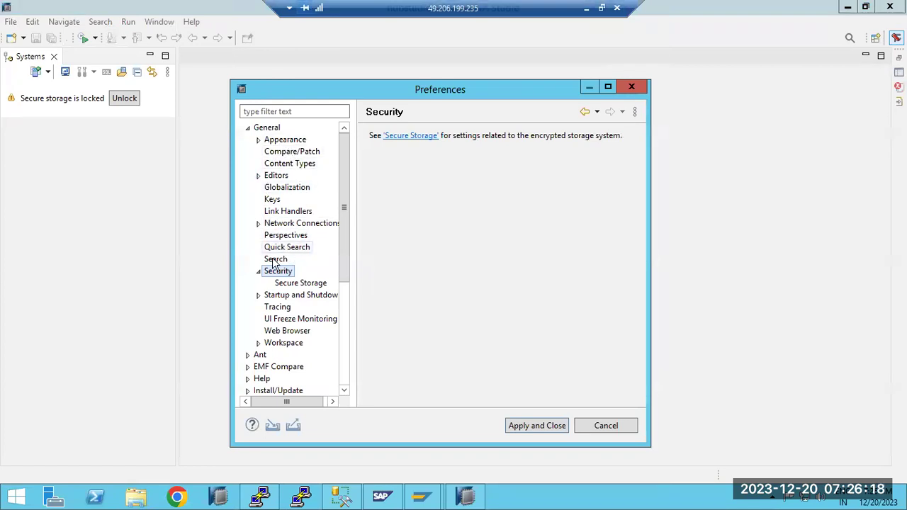
pyautogui.click(287, 283)
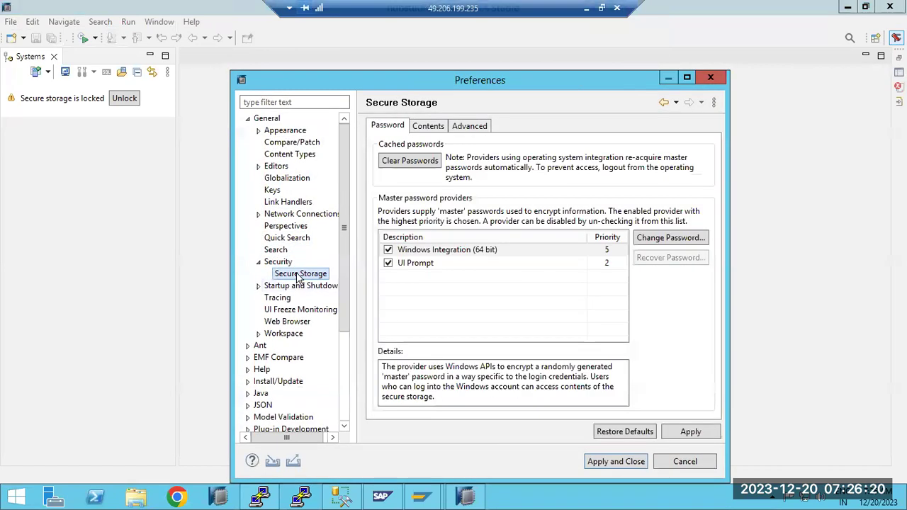
# Clear the cached passwords, delete the default secure storage, and accept the restart.
pyautogui.click(409, 163)
pyautogui.click(429, 128)
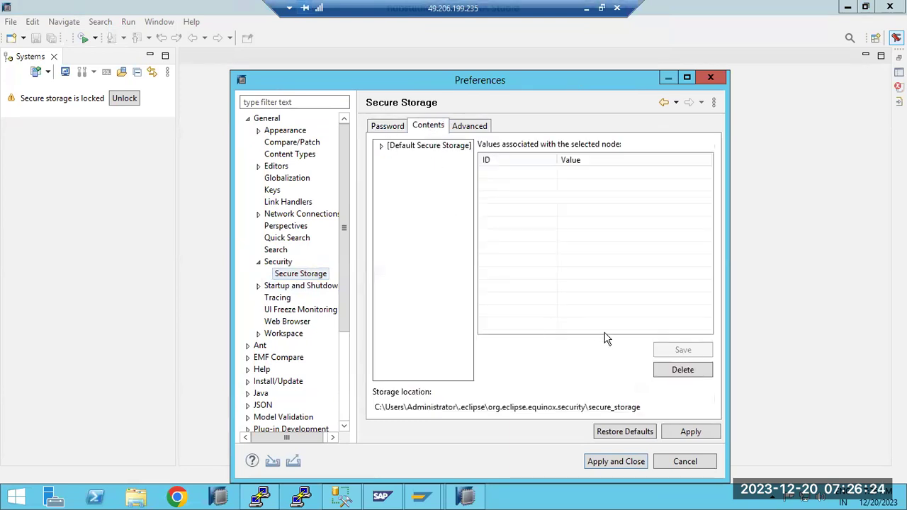
pyautogui.click(683, 369)
pyautogui.click(515, 295)
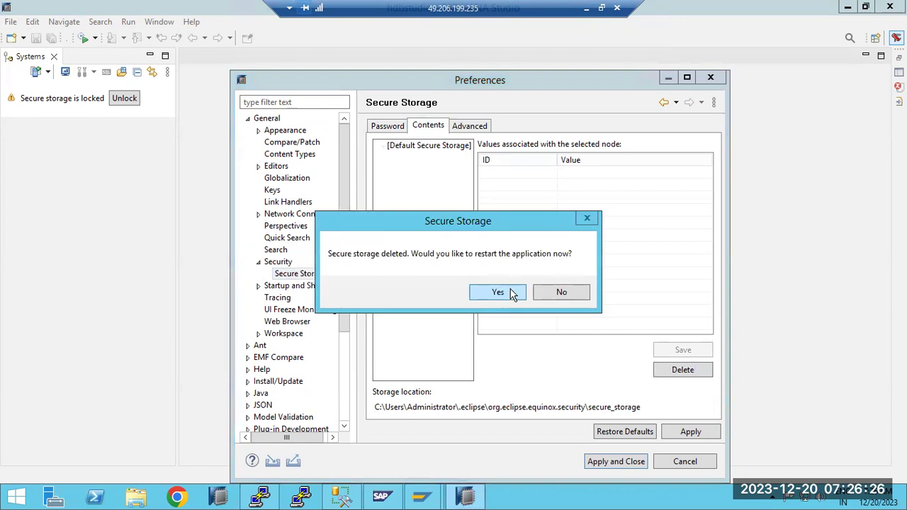
pyautogui.click(499, 293)
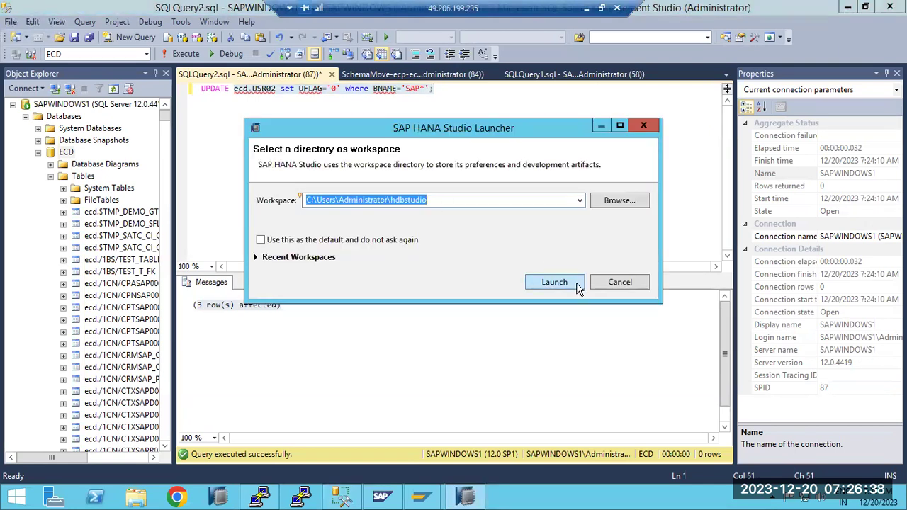
# Relaunch HANA Studio, decline the password hint, select the HD1 system, then return to SSMS.
pyautogui.click(555, 282)
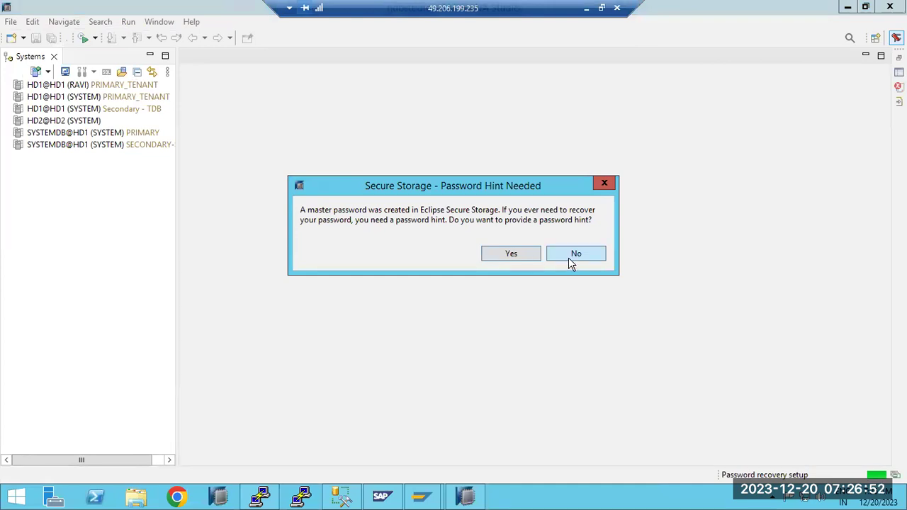
pyautogui.click(571, 255)
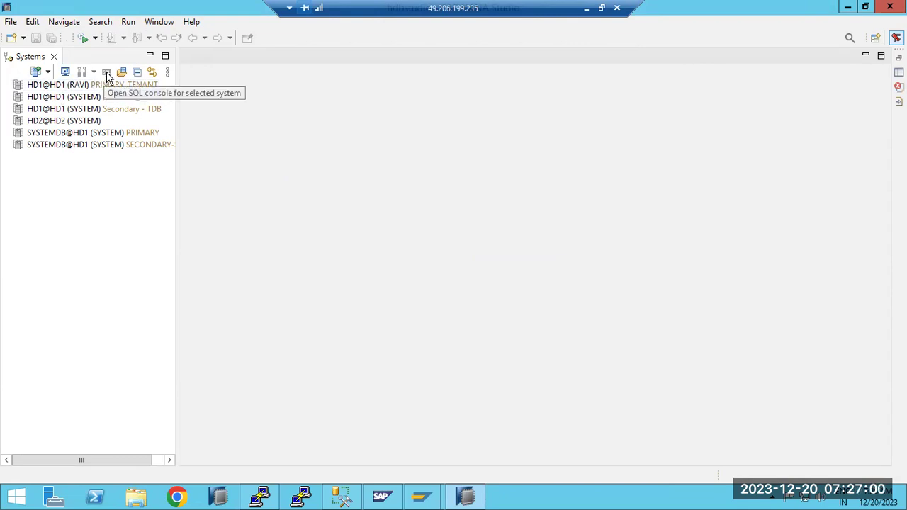
pyautogui.click(76, 87)
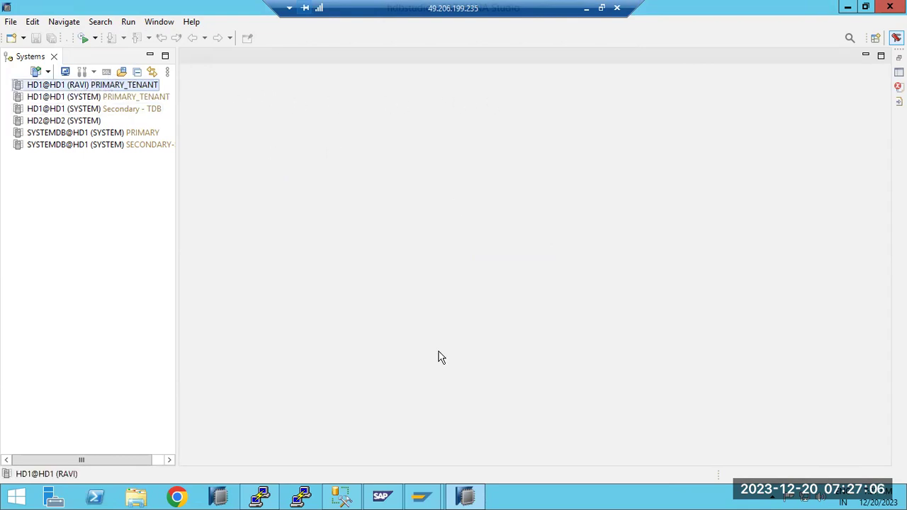
pyautogui.click(343, 496)
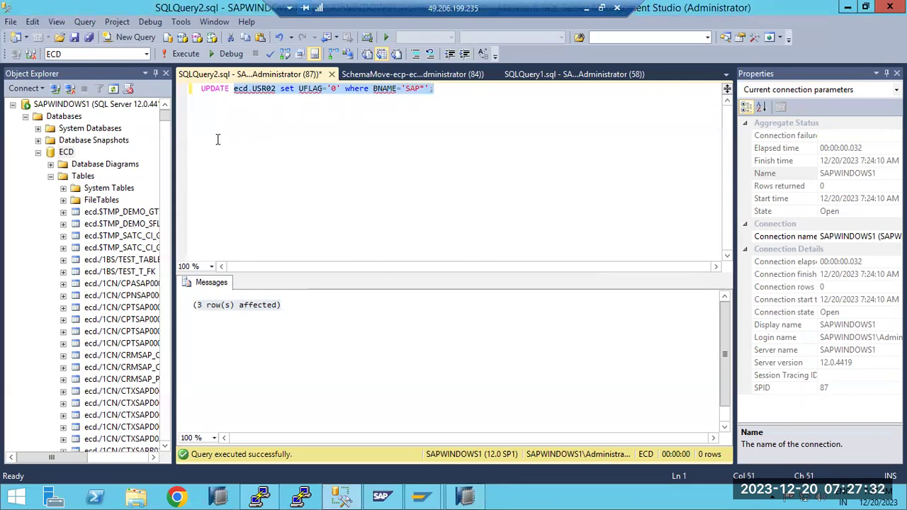
# Check the HANA Studio systems list and come back to SSMS.
pyautogui.moveTo(419, 498)
pyautogui.click(476, 498)
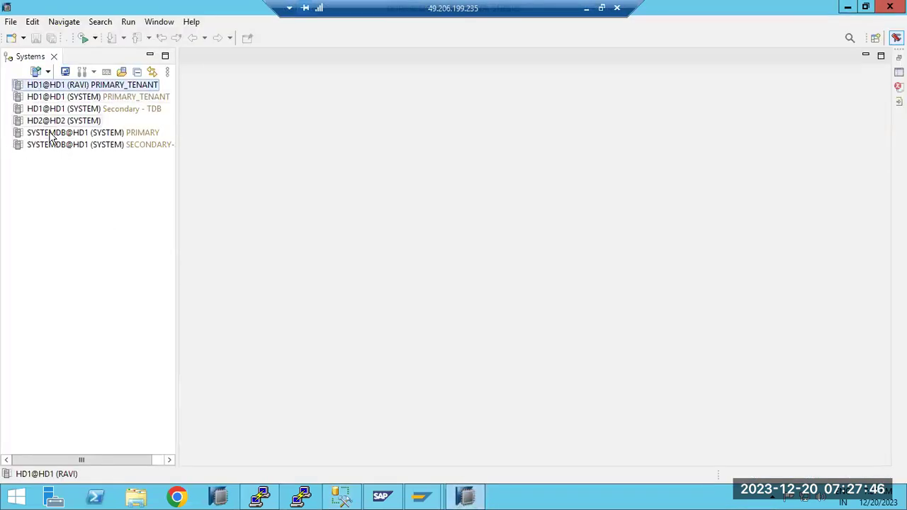
pyautogui.click(461, 496)
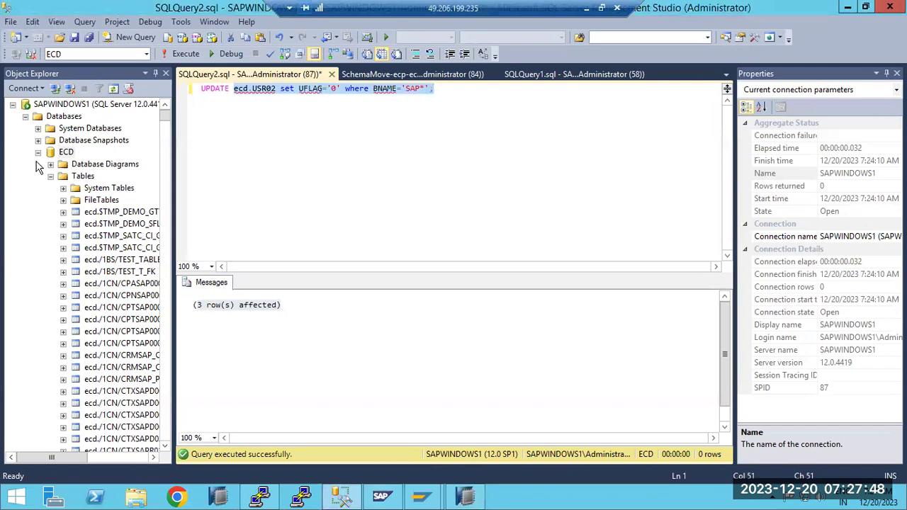
# Look over ECD's Tasks > Restore > Database options without restoring, then switch to the Paint notes.
pyautogui.rightClick(65, 152)
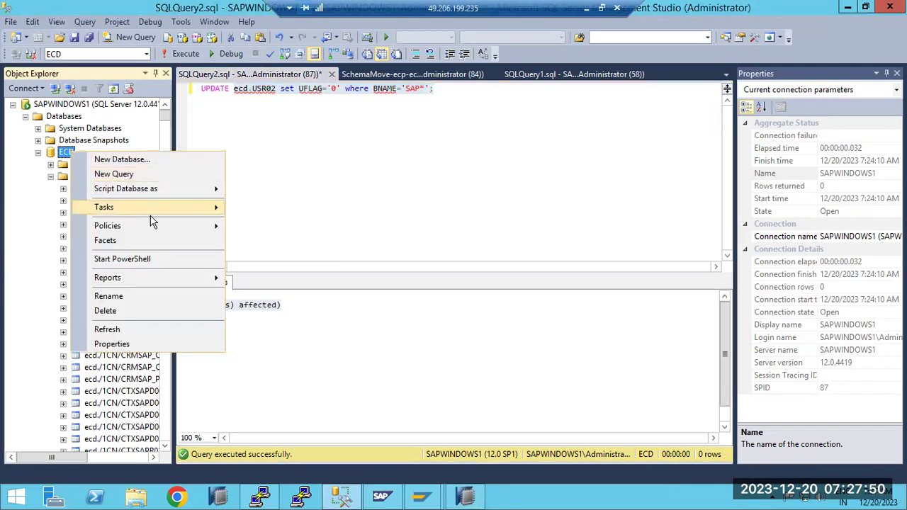
pyautogui.moveTo(219, 208)
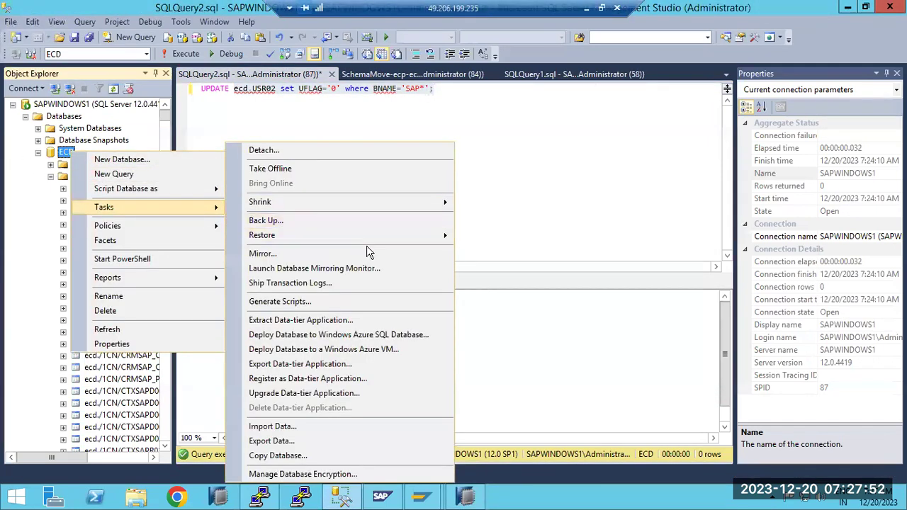
pyautogui.moveTo(393, 239)
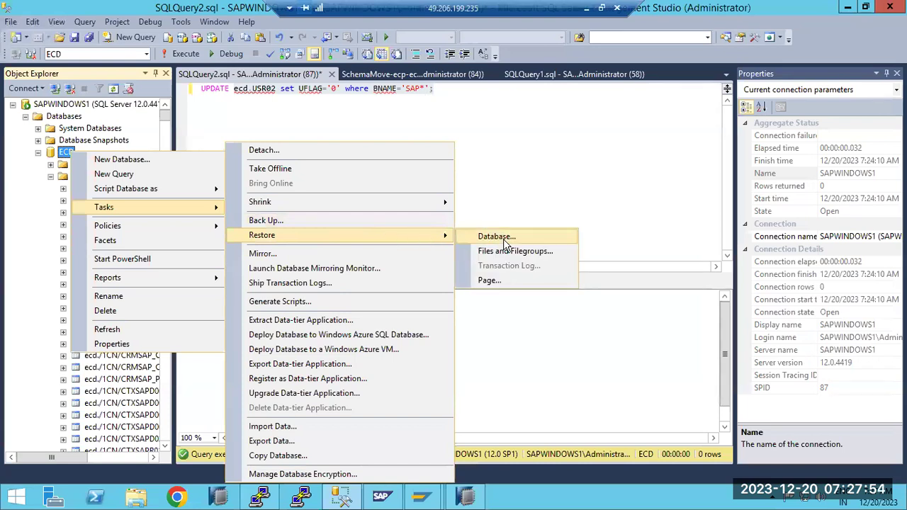
pyautogui.click(551, 197)
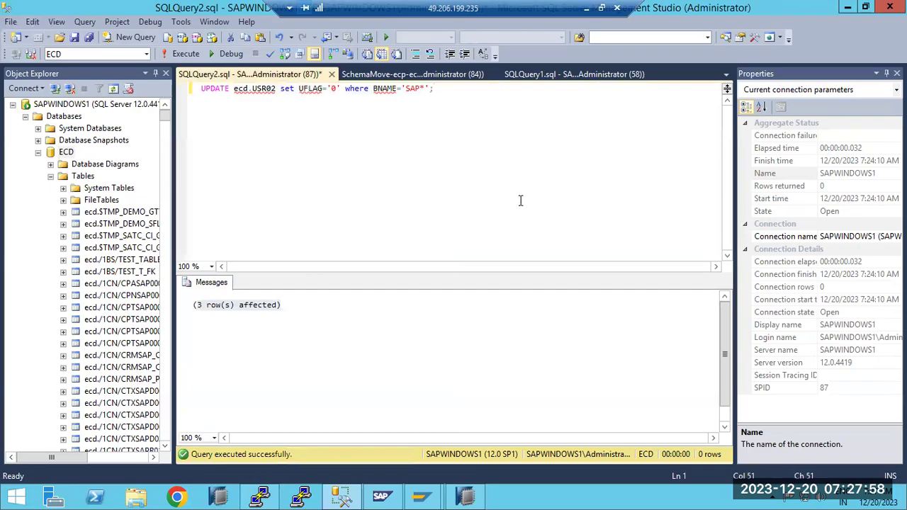
pyautogui.hotkey('alt', 'Tab')
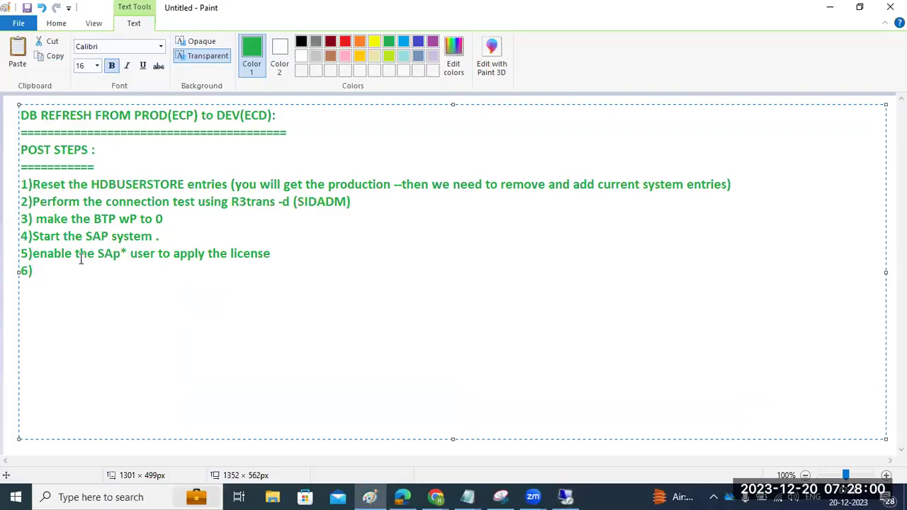
# Highlight the Paint notes' step 5 about enabling the SAP* user, then return to SSMS.
pyautogui.moveTo(75, 255); pyautogui.dragTo(96, 262)
pyautogui.click(55, 255)
pyautogui.moveTo(62, 255); pyautogui.dragTo(277, 254)
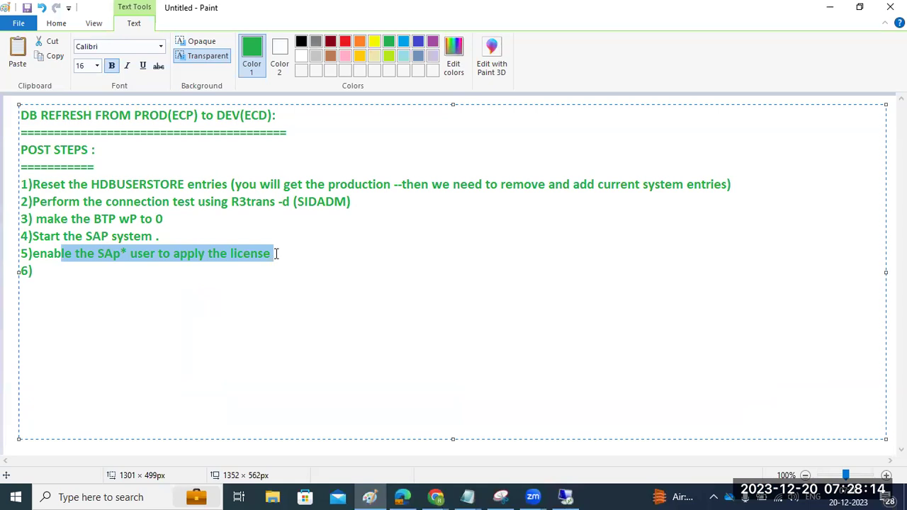
pyautogui.click(99, 265)
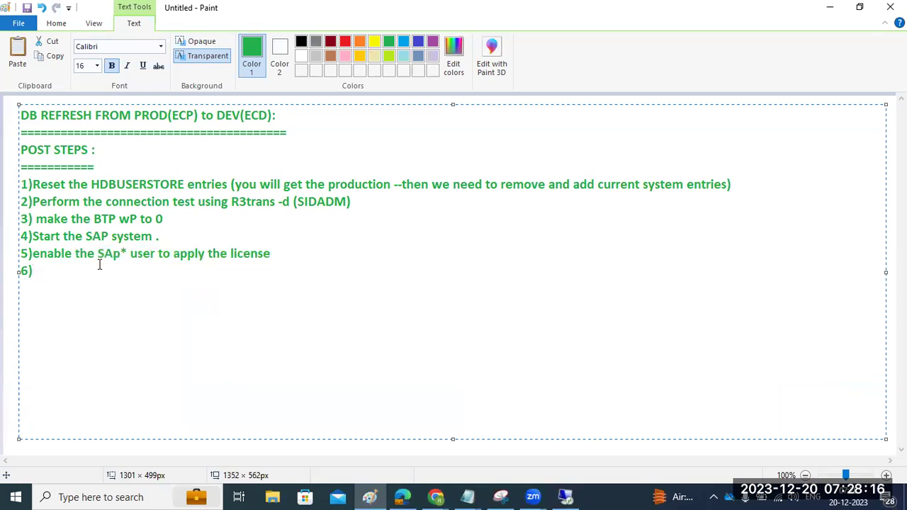
pyautogui.moveTo(92, 236); pyautogui.dragTo(110, 238)
pyautogui.moveTo(55, 254); pyautogui.dragTo(142, 256)
pyautogui.click(566, 496)
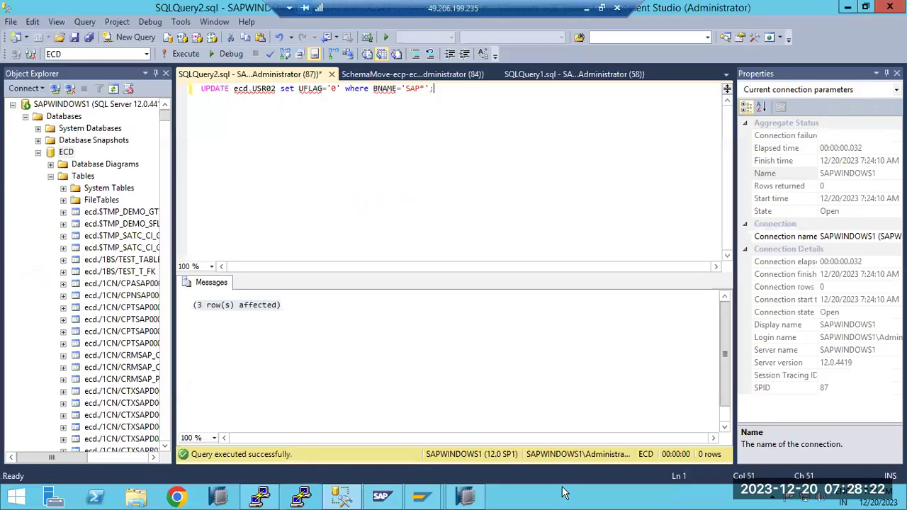
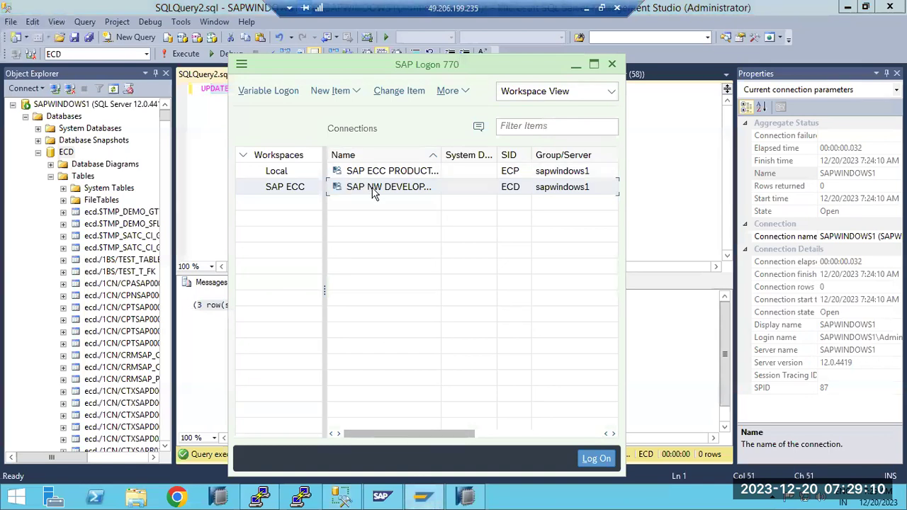
# Open the SAP NW development system (ECD) logon screen from the SAP ECC workspace list.
pyautogui.doubleClick(380, 187)
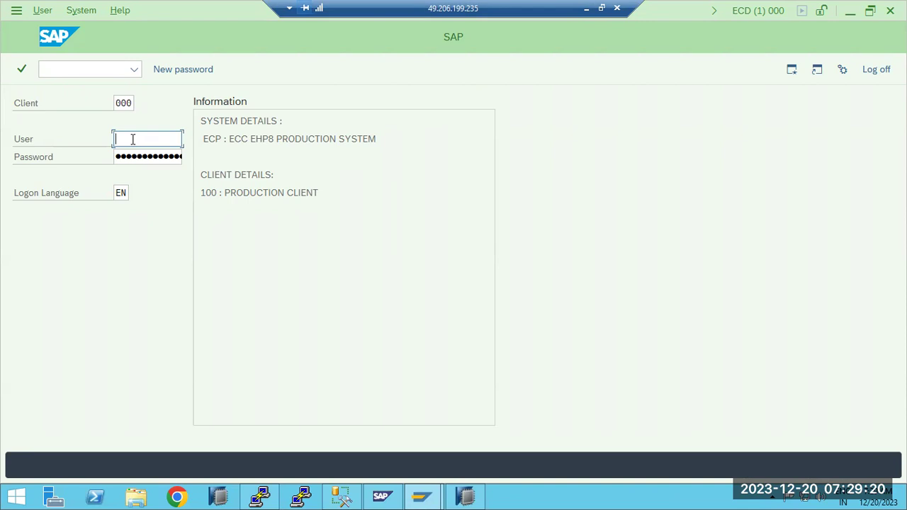
# Enter sap* as the logon user for client 000 and move to the Password field.
pyautogui.write('sap*')
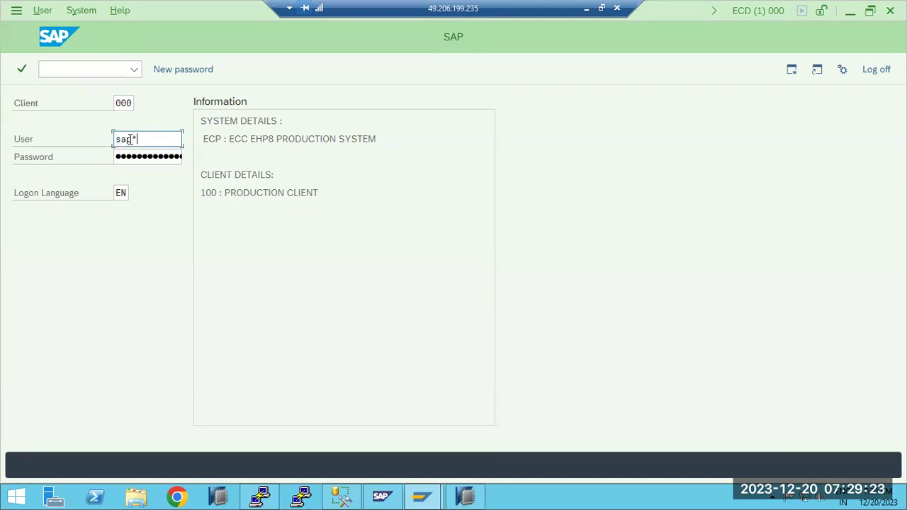
pyautogui.press('Tab')
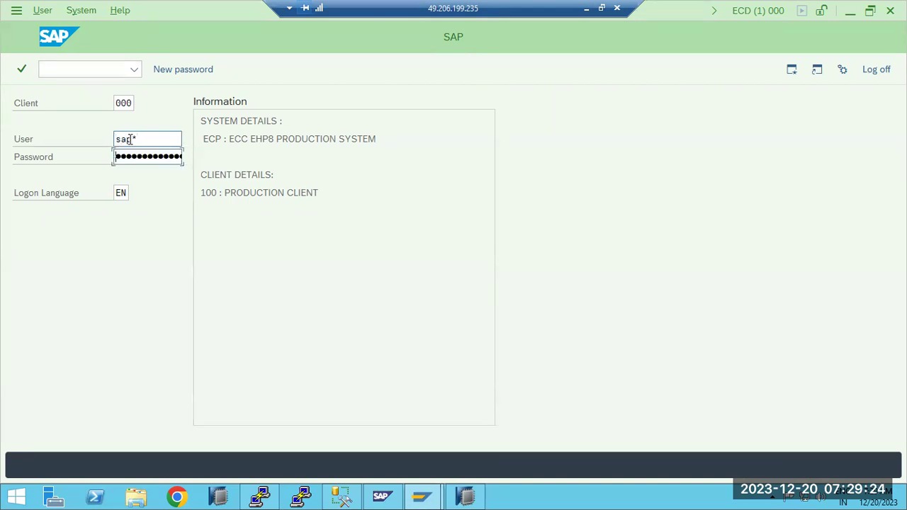
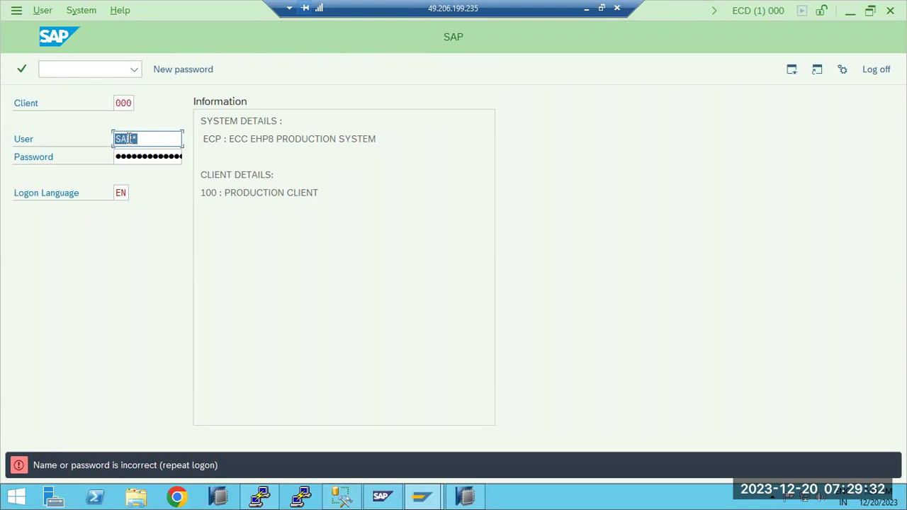
# Re-enter the SAP* user and password fields on the client 000 logon screen.
pyautogui.press('Tab')
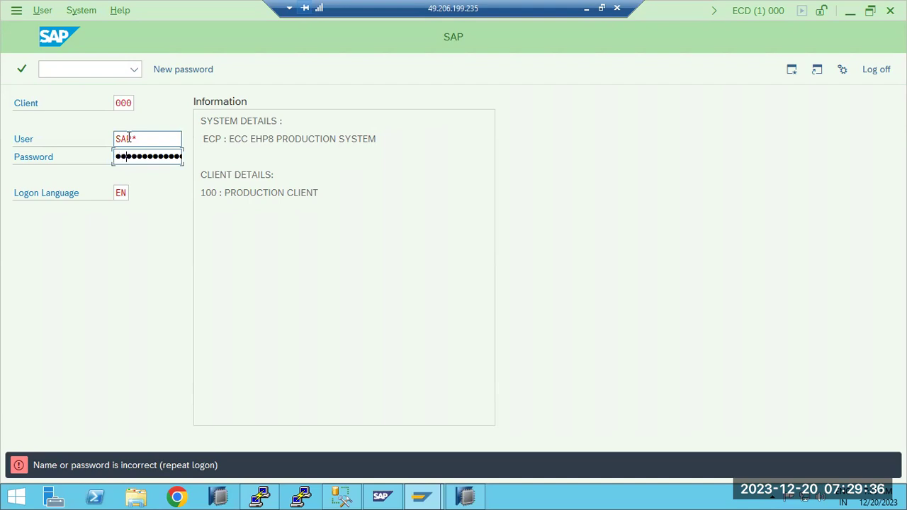
pyautogui.click(129, 138)
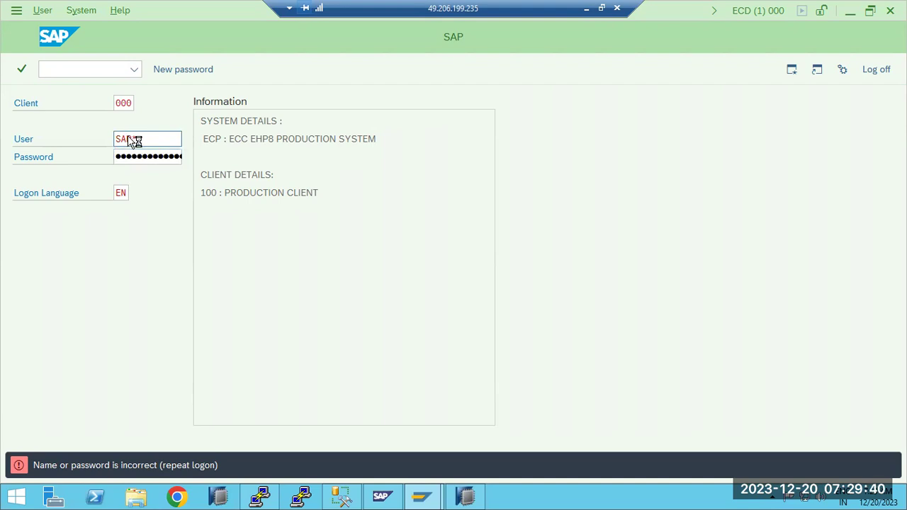
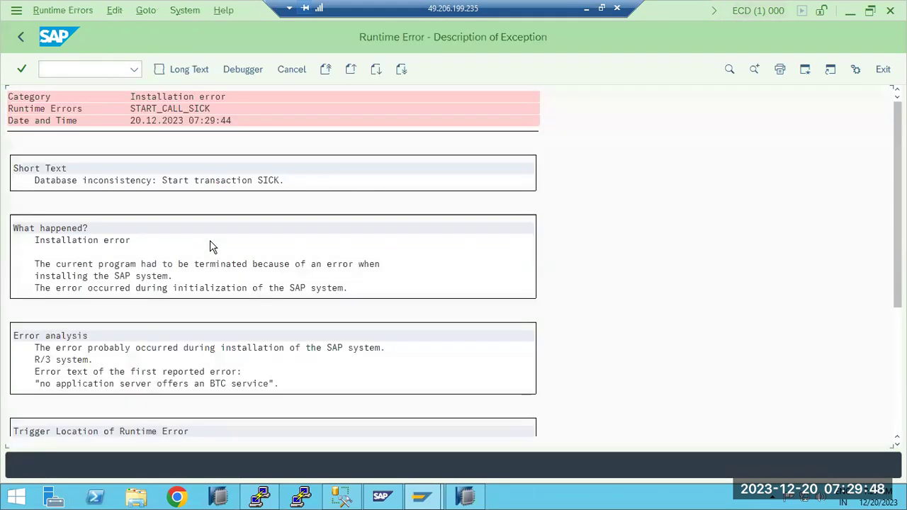
# Run the SICK consistency check, which reports no application server offering a BTC service.
pyautogui.click(68, 180)
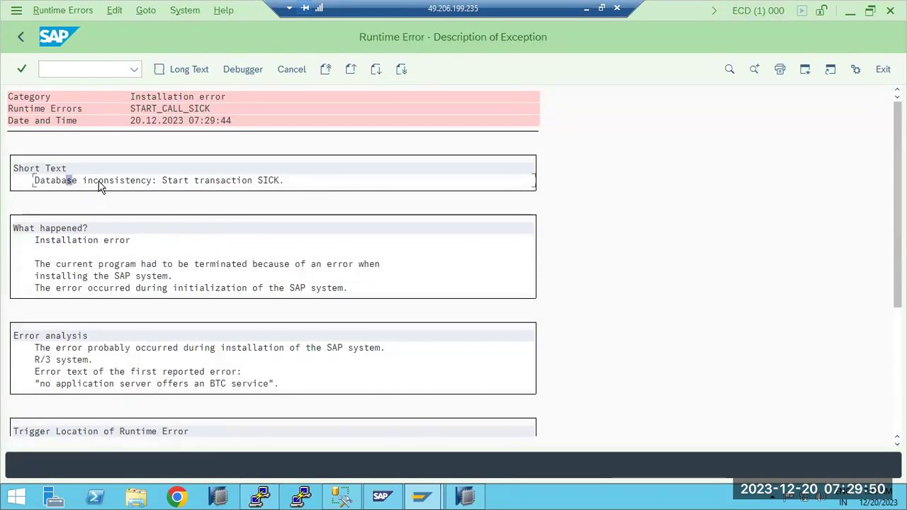
pyautogui.click(77, 68)
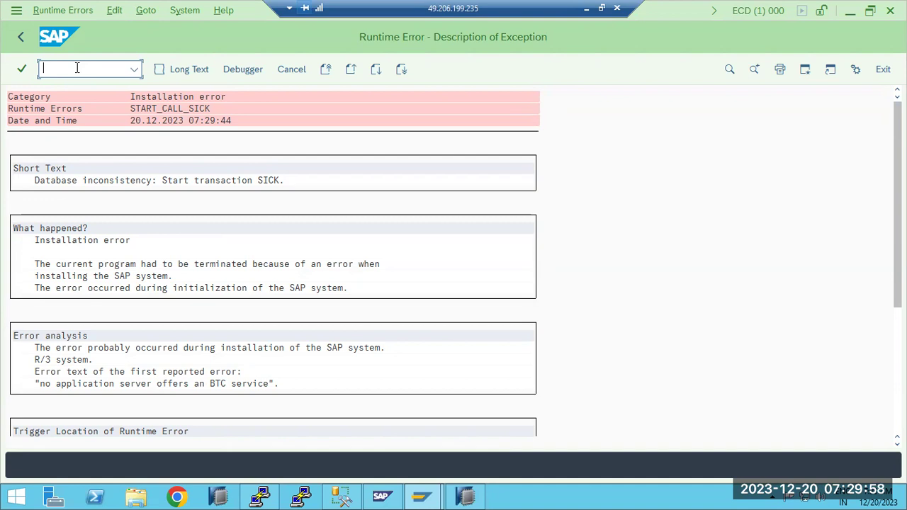
pyautogui.write('/nsick')
pyautogui.press('Return')
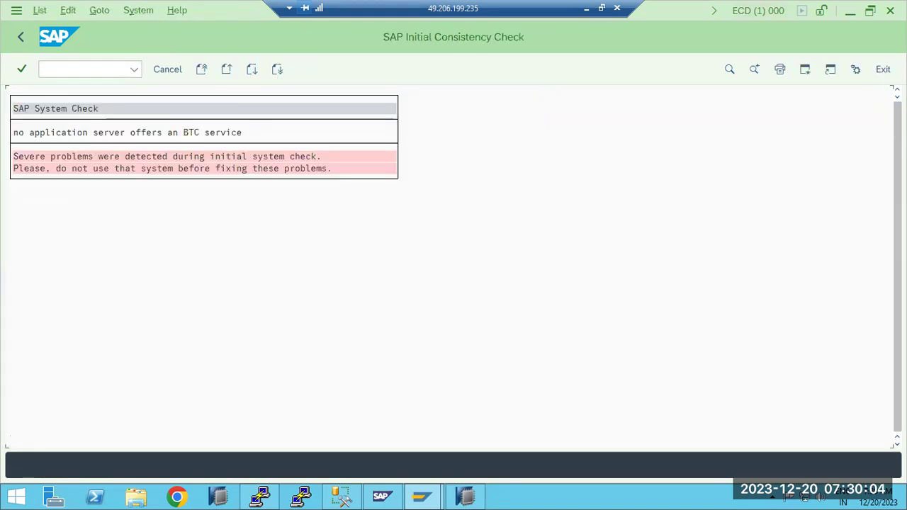
pyautogui.click(153, 132)
pyautogui.click(20, 39)
# Go back to the start screen and bring up the Simple Job Selection screen.
pyautogui.click(66, 69)
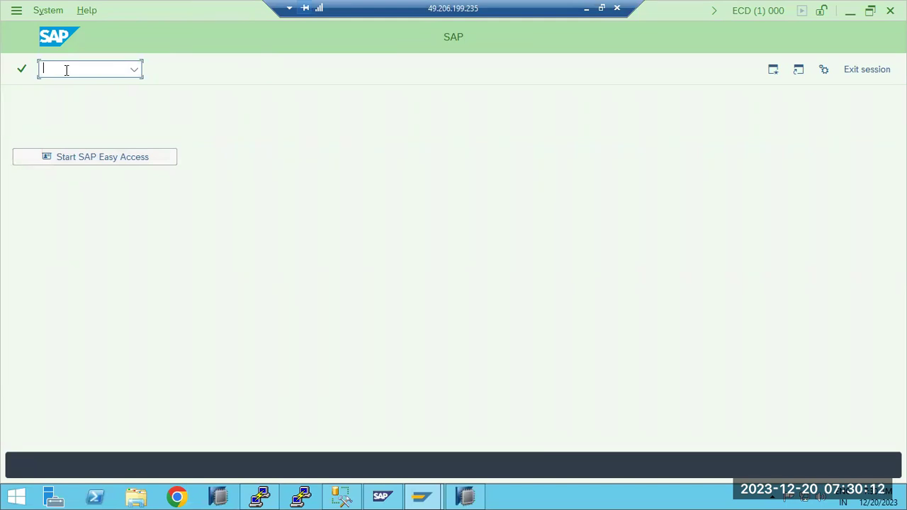
pyautogui.write('sick')
pyautogui.press('Return')
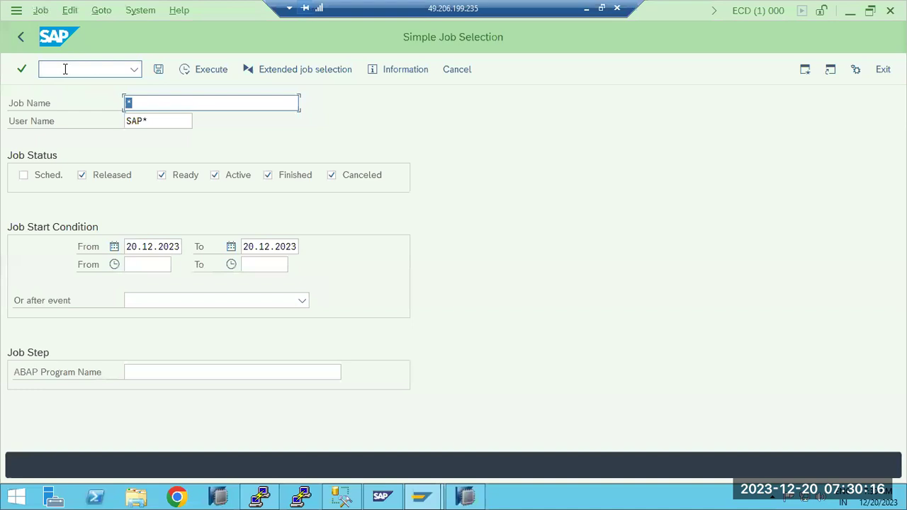
# List today's background jobs for all users (User Name *) and review the Job Overview.
pyautogui.click(170, 127)
pyautogui.doubleClick(170, 127)
pyautogui.write('*')
pyautogui.click(219, 67)
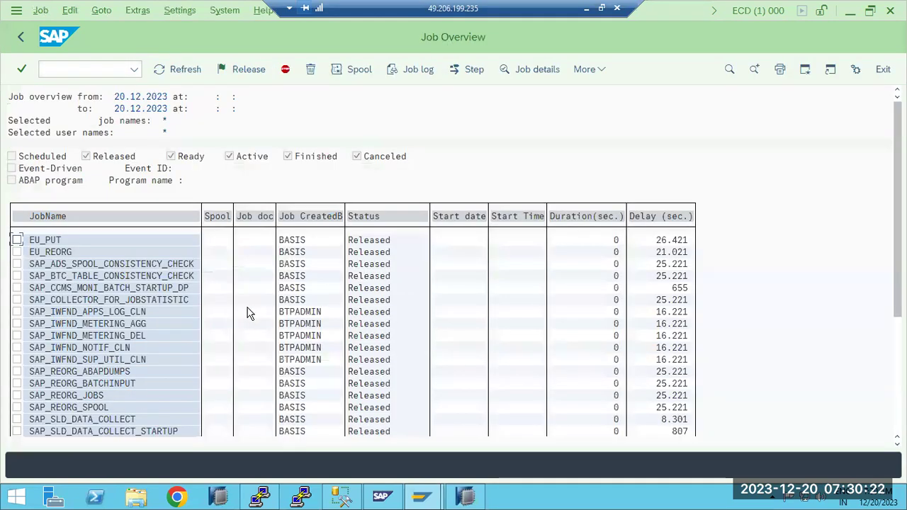
pyautogui.scroll(-6, 187, 324)
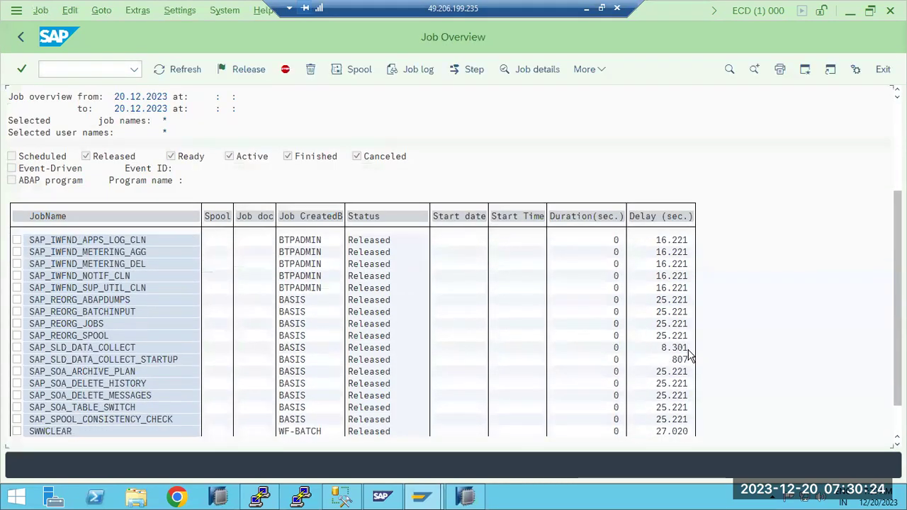
pyautogui.scroll(-3, 691, 358)
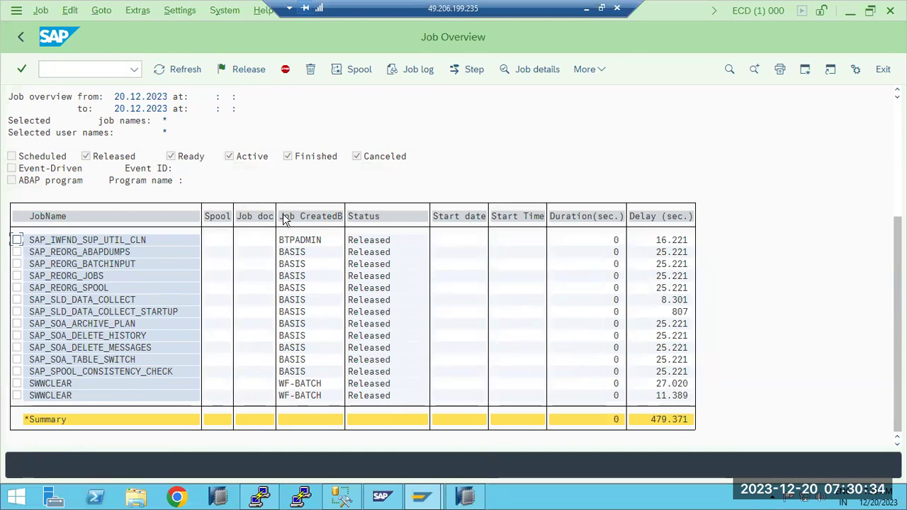
pyautogui.click(21, 37)
# Check the work process overview: 9 processes, none of them background (BTC).
pyautogui.click(60, 69)
pyautogui.write('/nsm37')
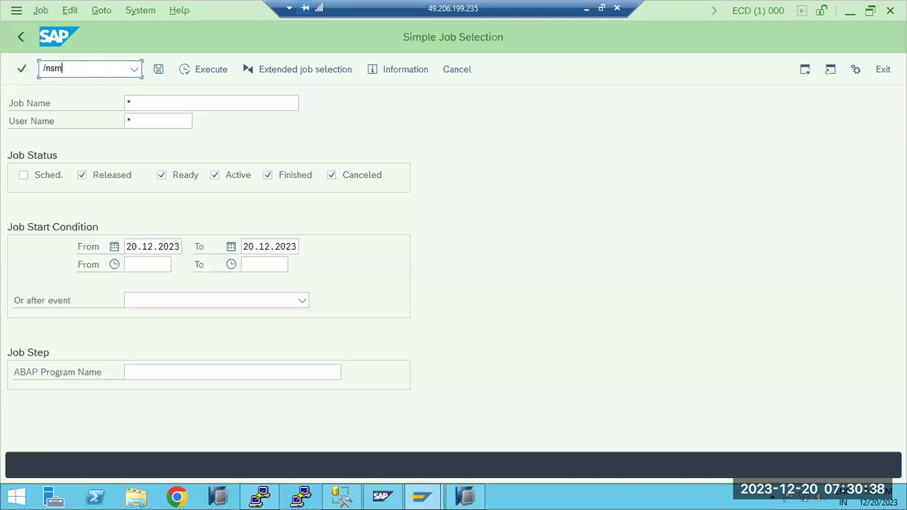
pyautogui.press('Return')
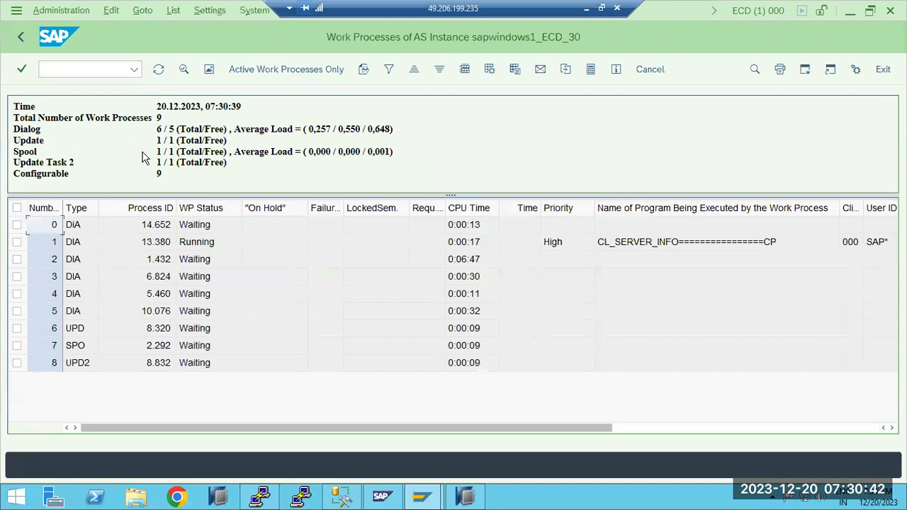
pyautogui.click(21, 38)
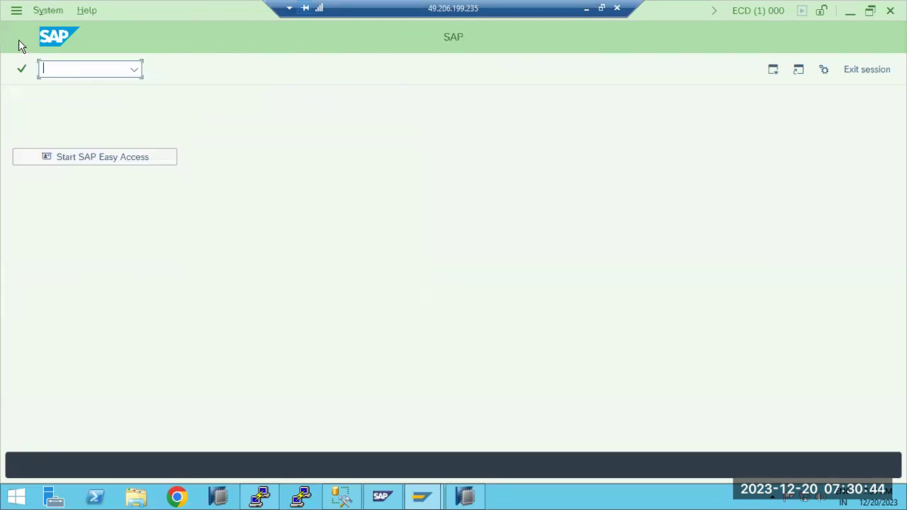
pyautogui.click(587, 8)
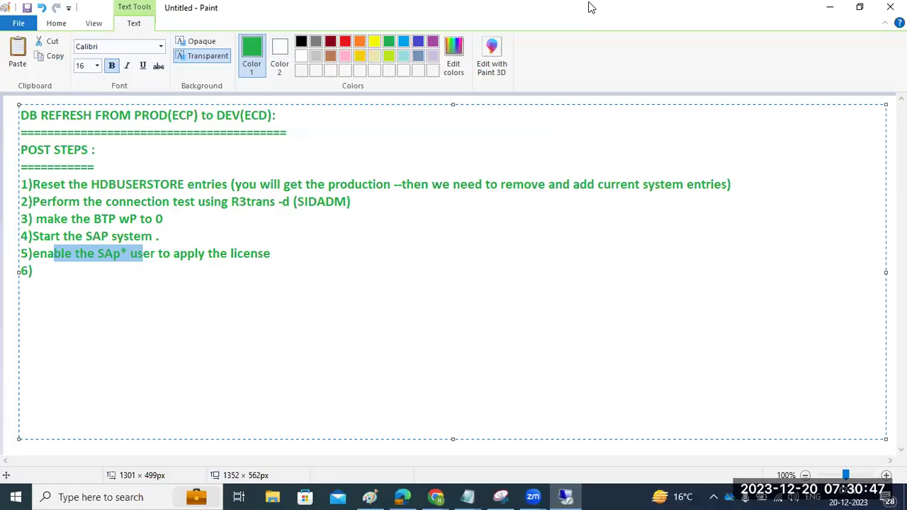
# Add step 6, 'apply the license', to the Paint post-refresh notes.
pyautogui.click(53, 237)
pyautogui.moveTo(75, 254); pyautogui.dragTo(89, 255)
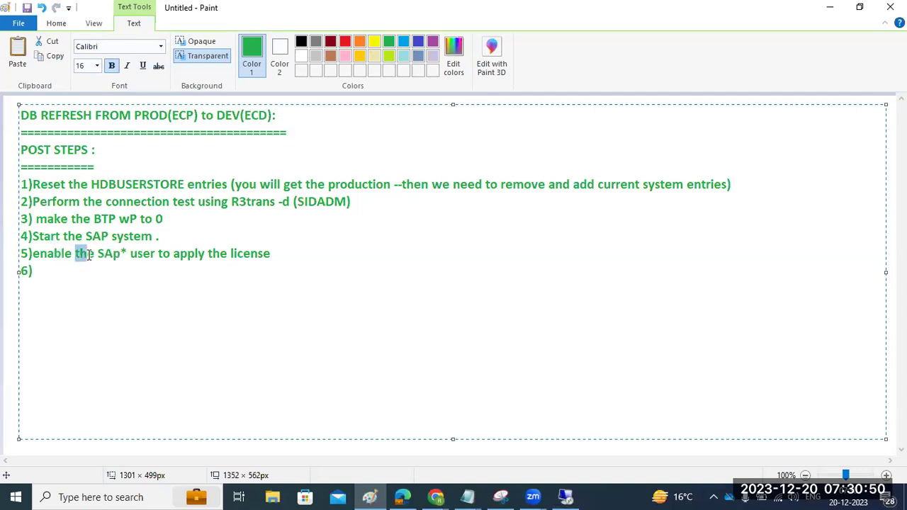
pyautogui.click(75, 264)
pyautogui.write('apply the license')
# Inspect the NetWeaver_MSS and Maintenance_MSS licenses in SLICENSE, both flagged Incorrect System ID.
pyautogui.click(564, 495)
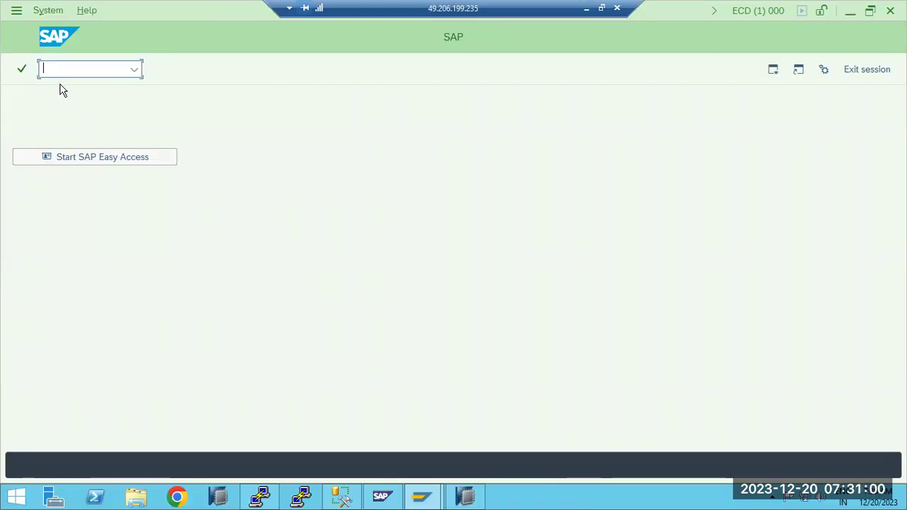
pyautogui.write('/nslicense')
pyautogui.press('Return')
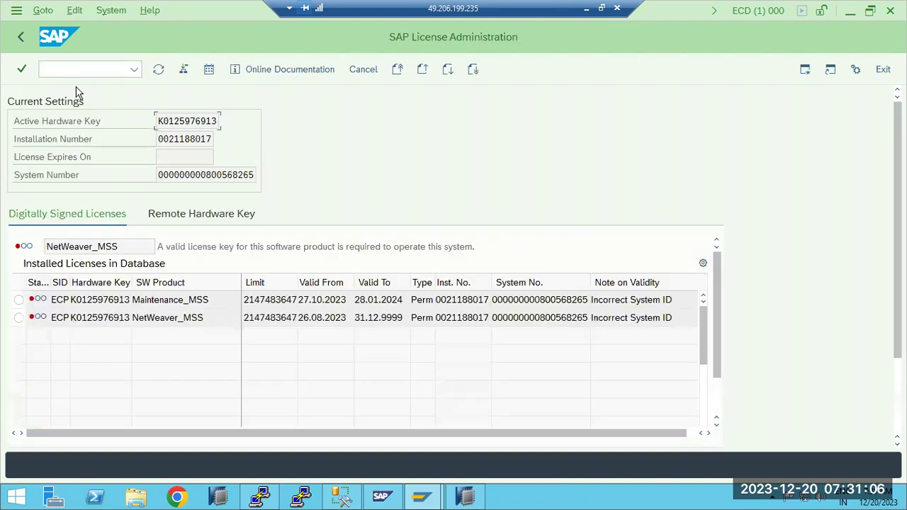
pyautogui.click(57, 314)
pyautogui.click(59, 300)
pyautogui.click(21, 37)
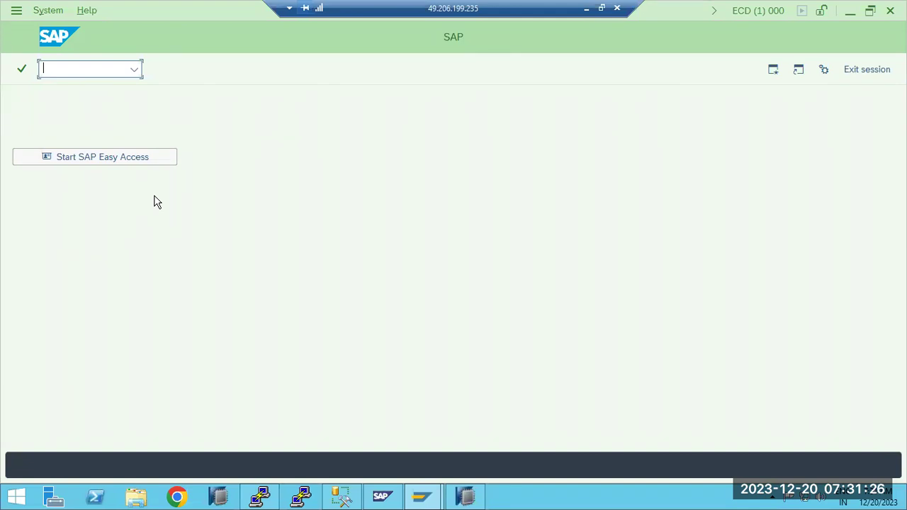
# Open a new Chrome window and load service.sap.com.
pyautogui.click(181, 498)
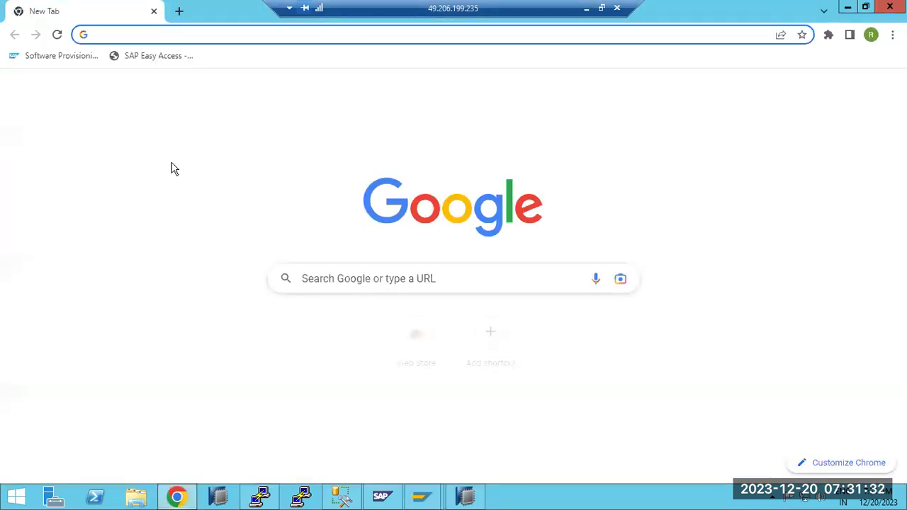
pyautogui.write('se')
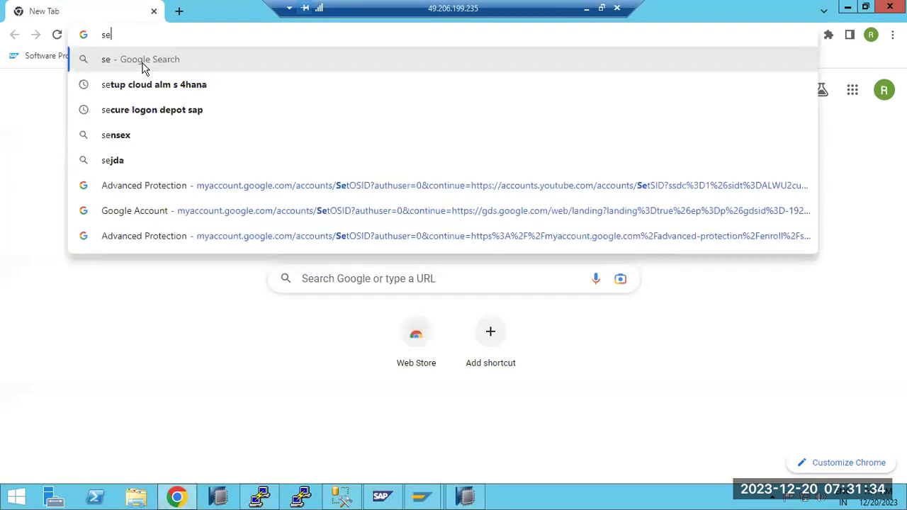
pyautogui.write('rvic')
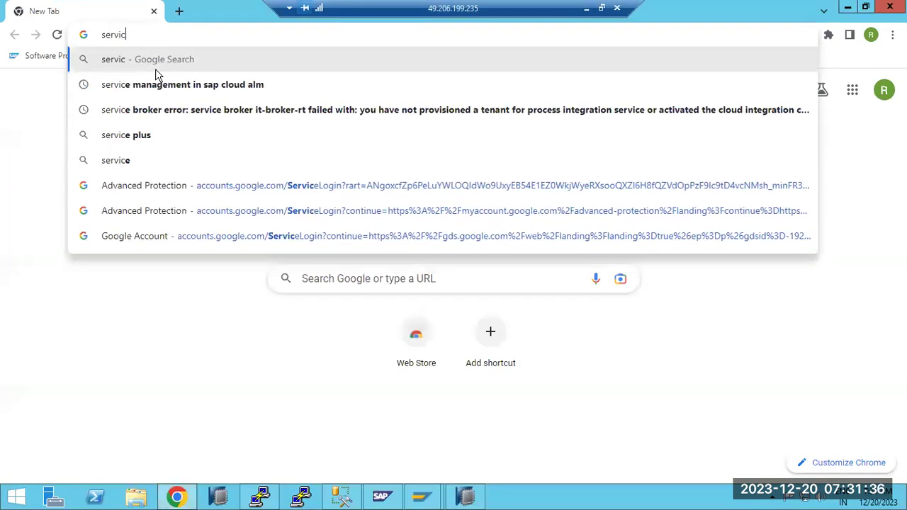
pyautogui.write('e.sap.com')
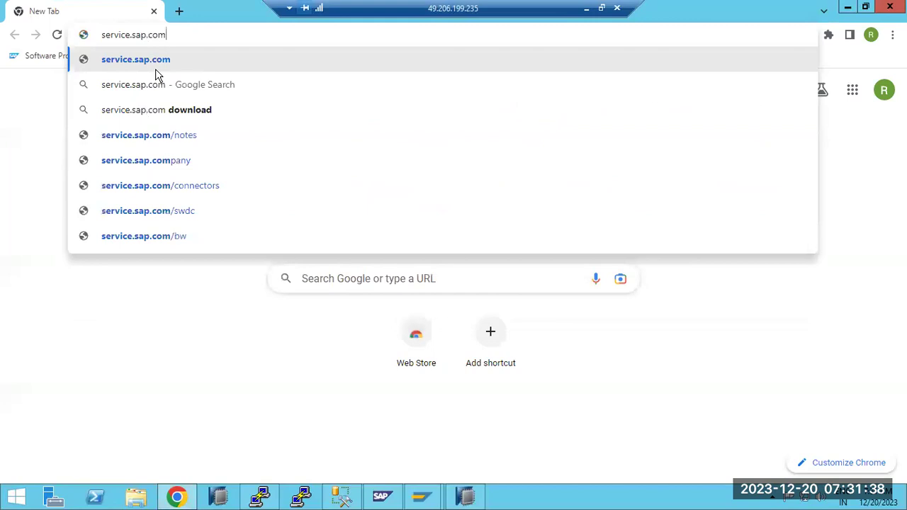
pyautogui.press('Return')
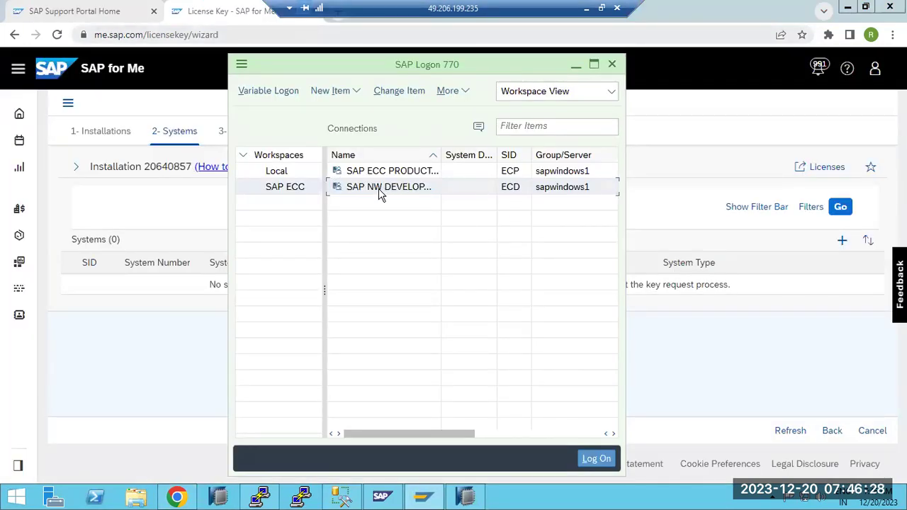
# Log on to the ECD system in client 100 as the basis user, then leave the START_CALL_SICK dump.
pyautogui.doubleClick(381, 187)
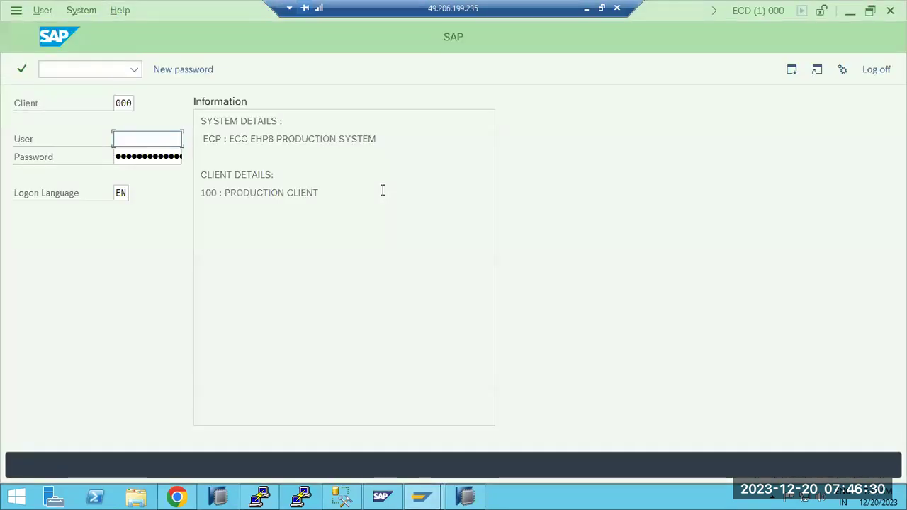
pyautogui.doubleClick(132, 105)
pyautogui.write('100')
pyautogui.press('Tab')
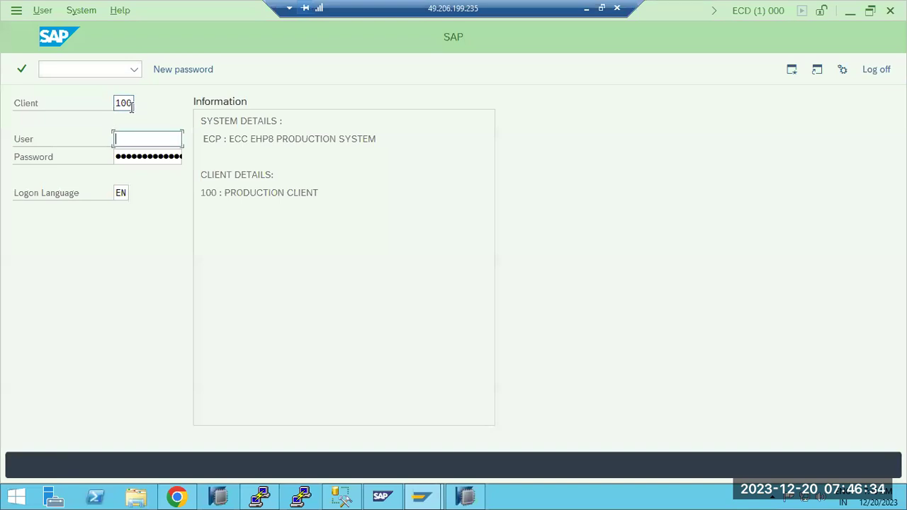
pyautogui.write('basis')
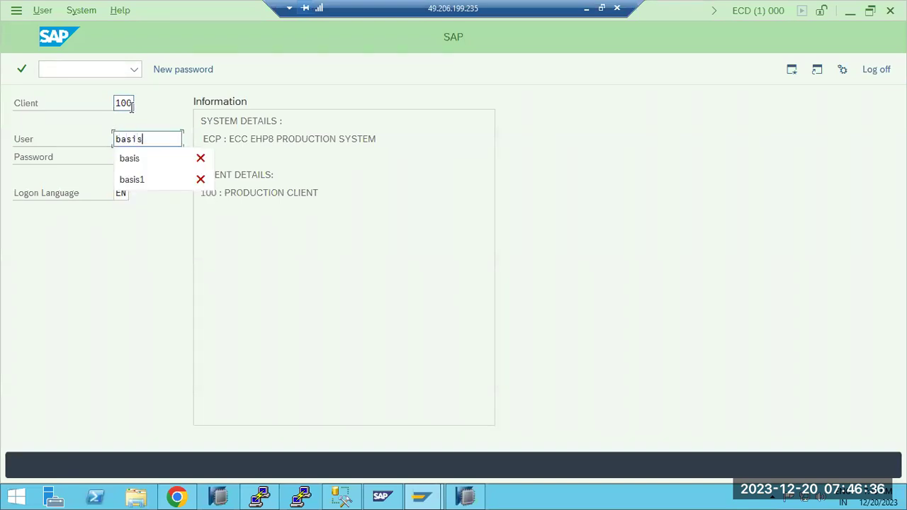
pyautogui.press('Tab')
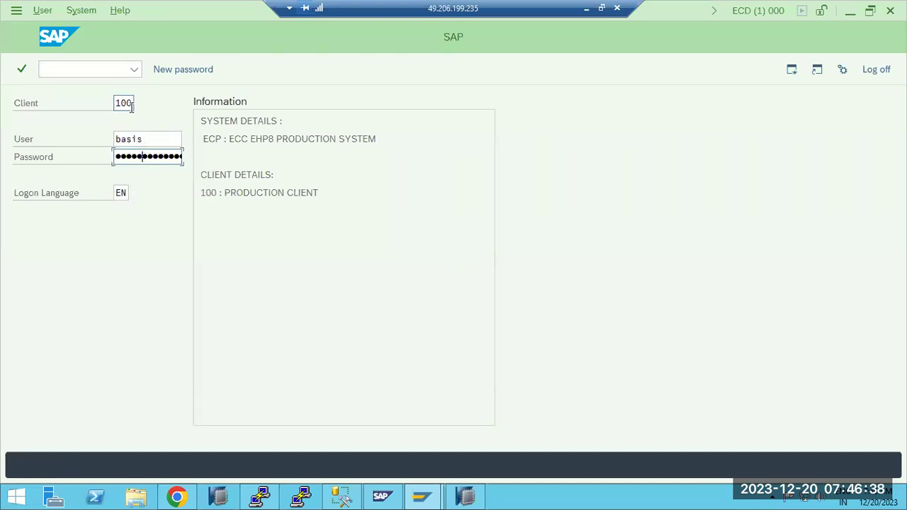
pyautogui.press('Return')
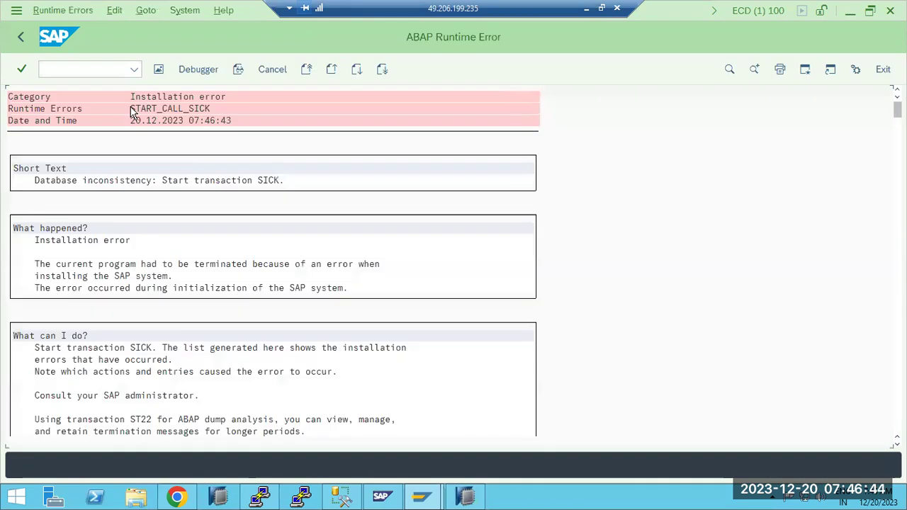
pyautogui.click(21, 37)
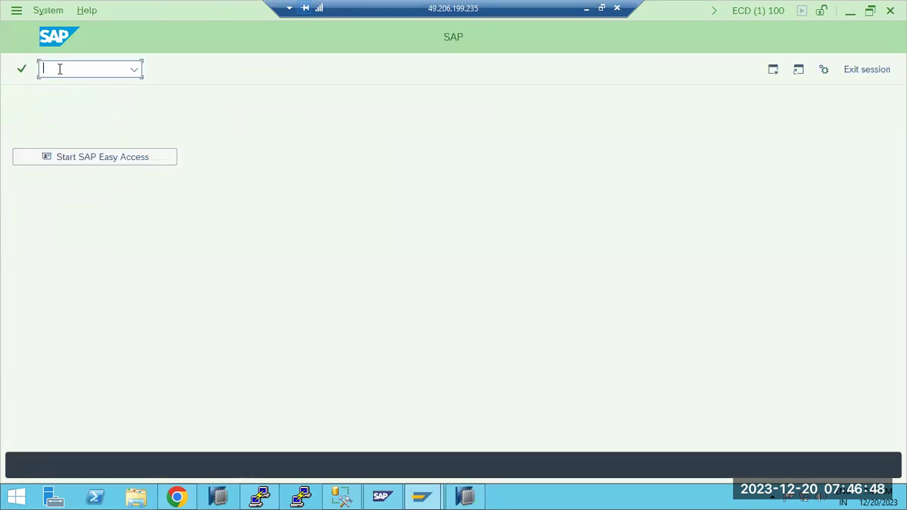
# Add step 7 to the Paint notes: log in to the default client and SUSPEND all BTC jobs (SA38 - BTCTRNS1).
pyautogui.hotkey('alt', 'Tab')
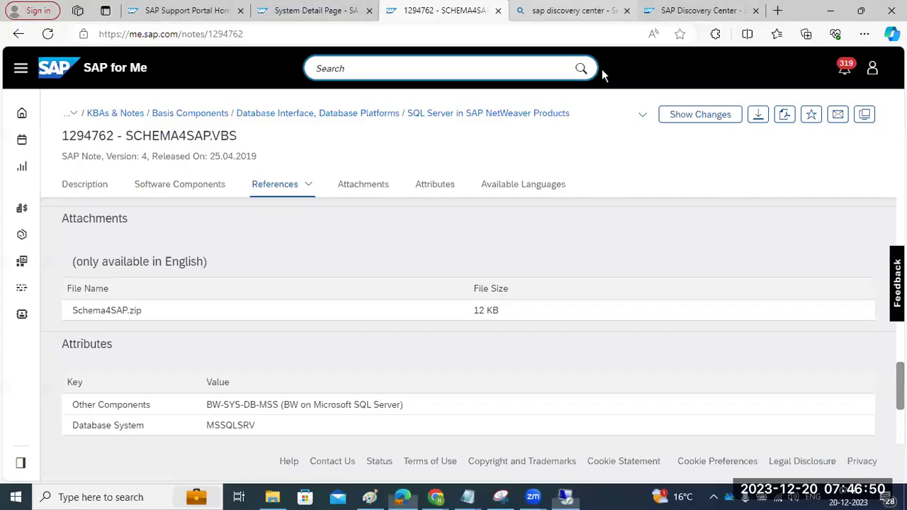
pyautogui.click(837, 12)
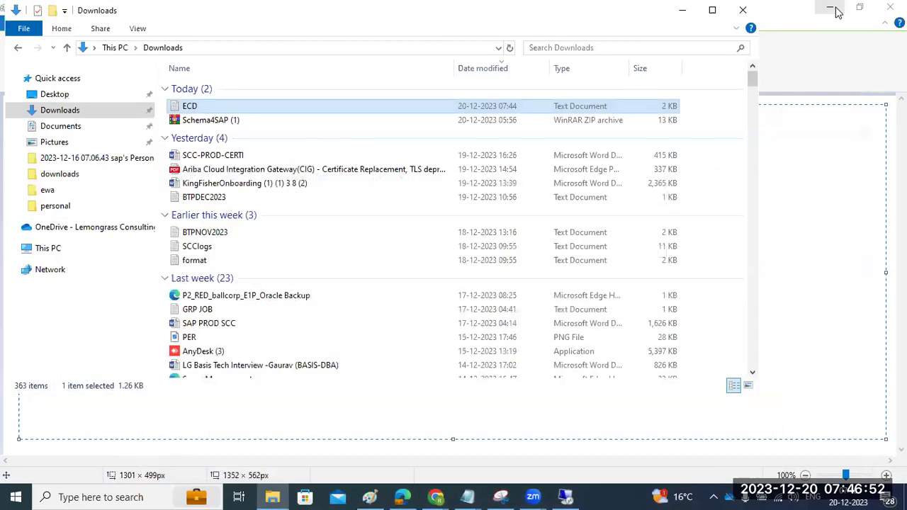
pyautogui.click(683, 10)
pyautogui.click(837, 10)
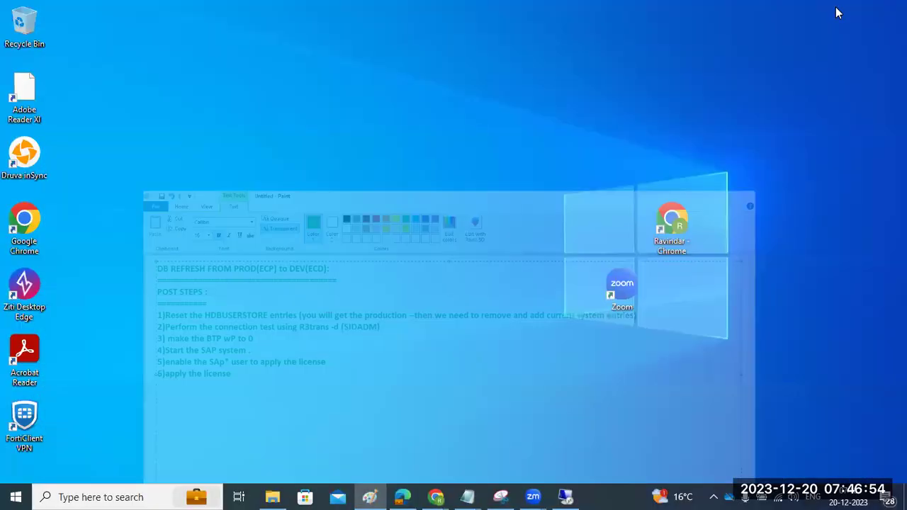
pyautogui.click(369, 497)
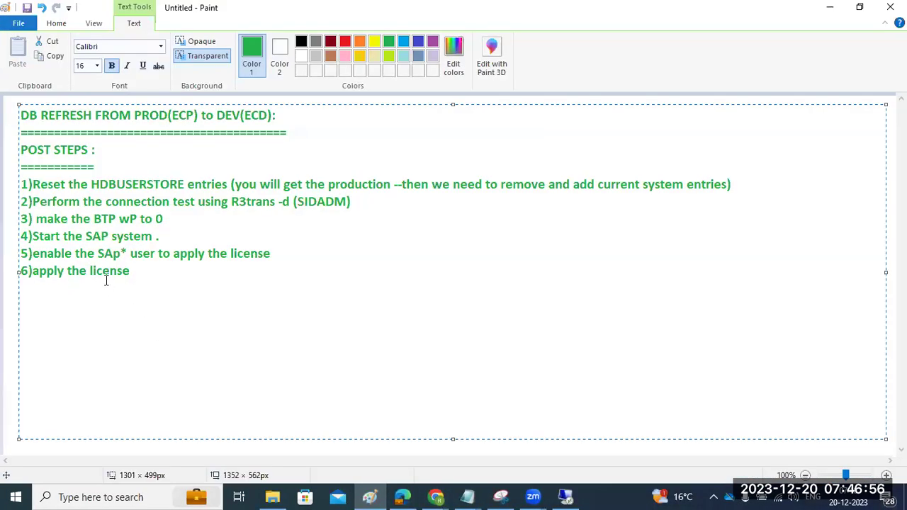
pyautogui.write('7)Login ')
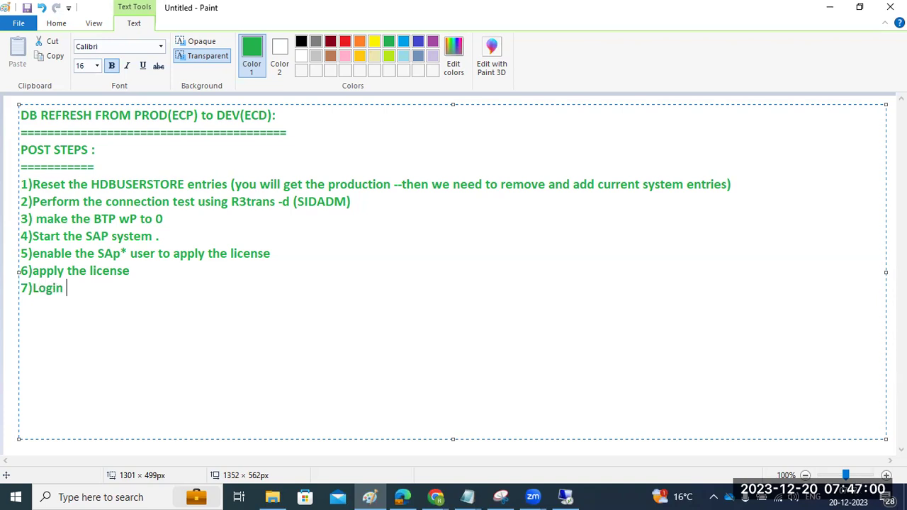
pyautogui.write('to the default c')
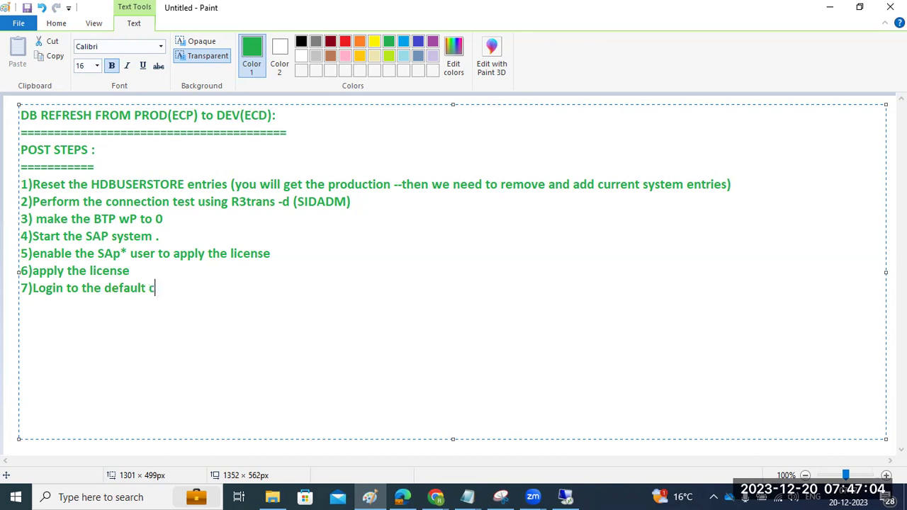
pyautogui.write('lient and then')
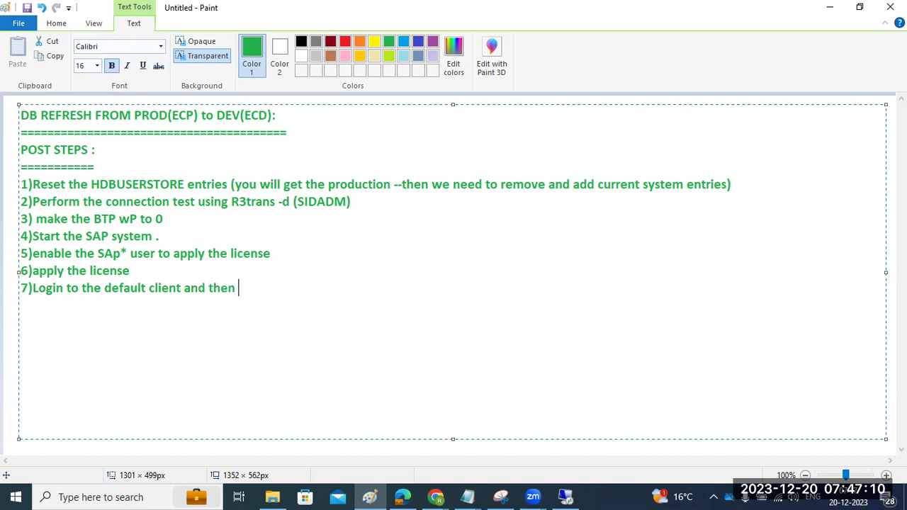
pyautogui.write(' pause the')
pyautogui.press('BackSpace')
pyautogui.press('BackSpace')
pyautogui.press('BackSpace')
pyautogui.press('BackSpace')
pyautogui.press('BackSpace')
pyautogui.press('BackSpace')
pyautogui.press('BackSpace')
pyautogui.press('BackSpace')
pyautogui.press('BackSpace')
pyautogui.write('SUSPEND the all ')
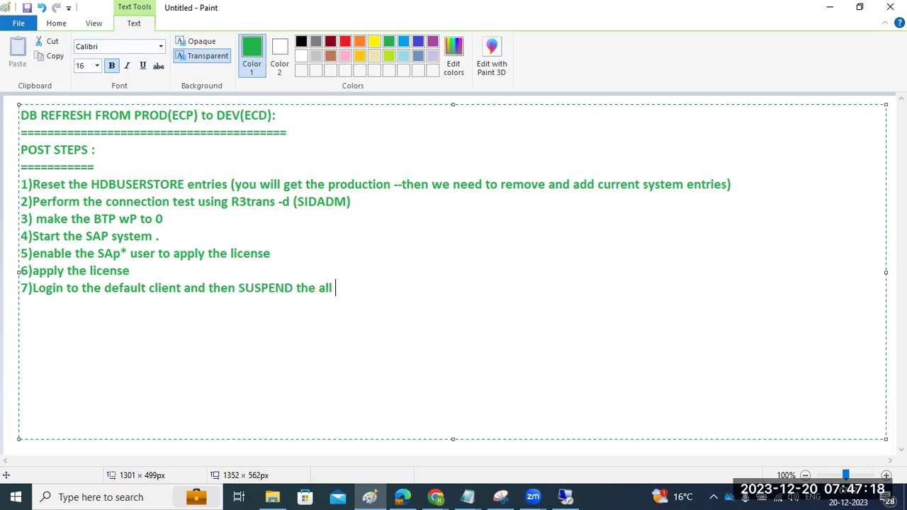
pyautogui.write('BTC jobs..(SA3')
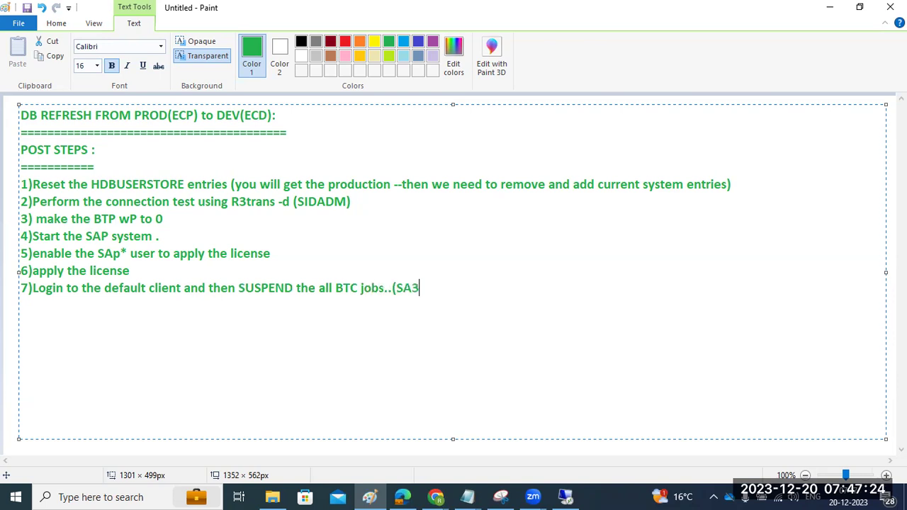
pyautogui.write('8 - BTCTRNS1')
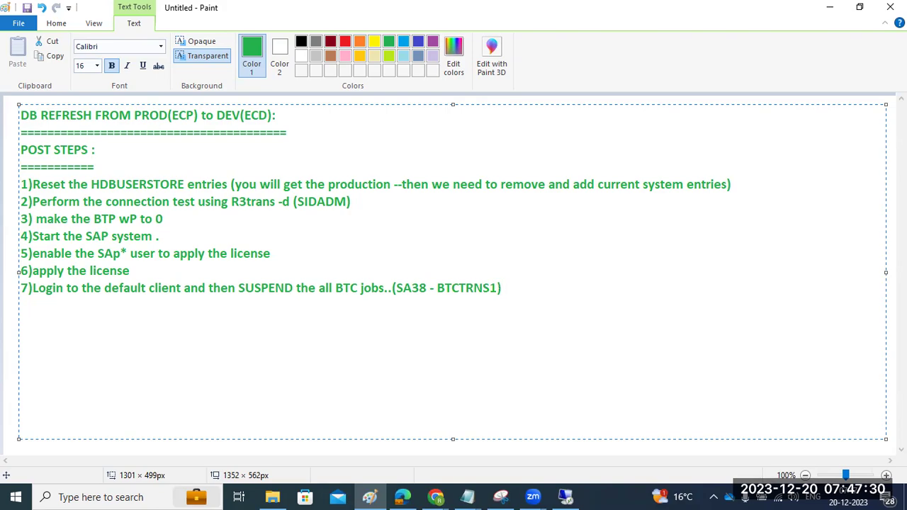
# Run program BTCTRANS1 in SA38, which ends in a DBSQL_SQL_ERROR runtime dump.
pyautogui.click(564, 497)
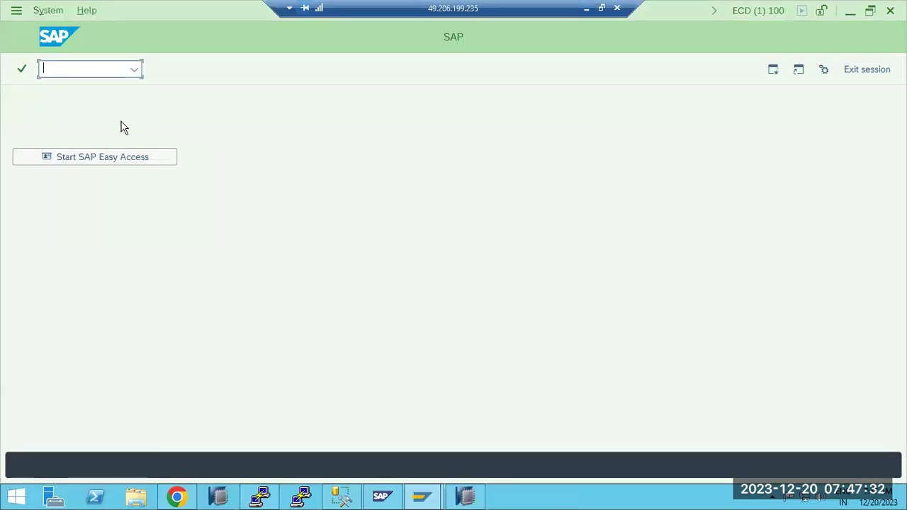
pyautogui.write('sa38')
pyautogui.press('Return')
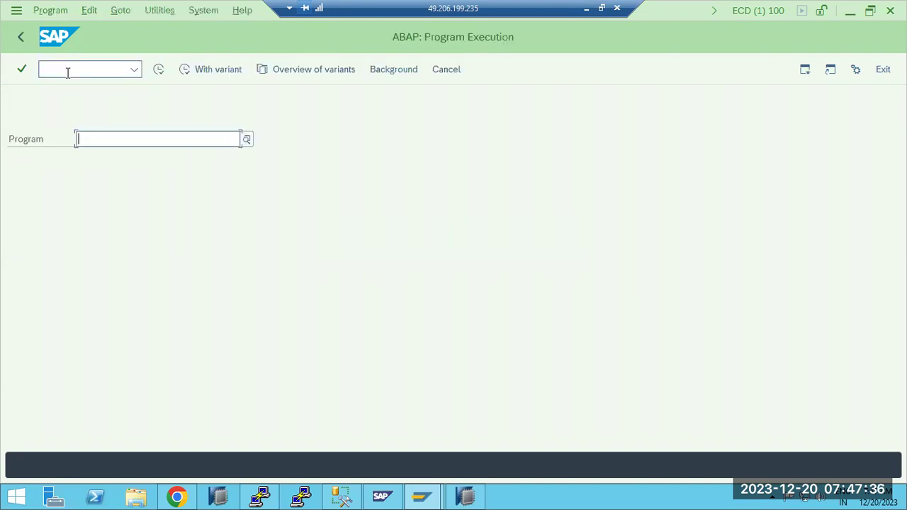
pyautogui.write('BTC')
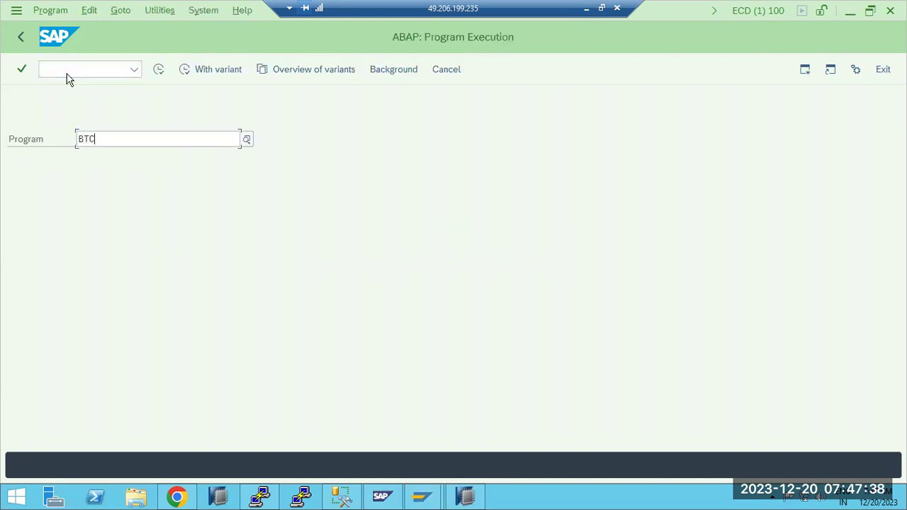
pyautogui.write('TRANS1')
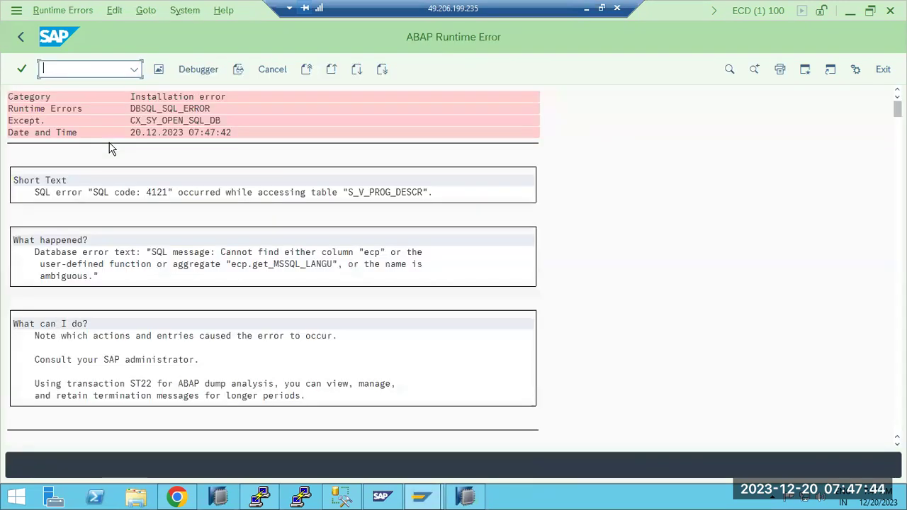
pyautogui.click(21, 37)
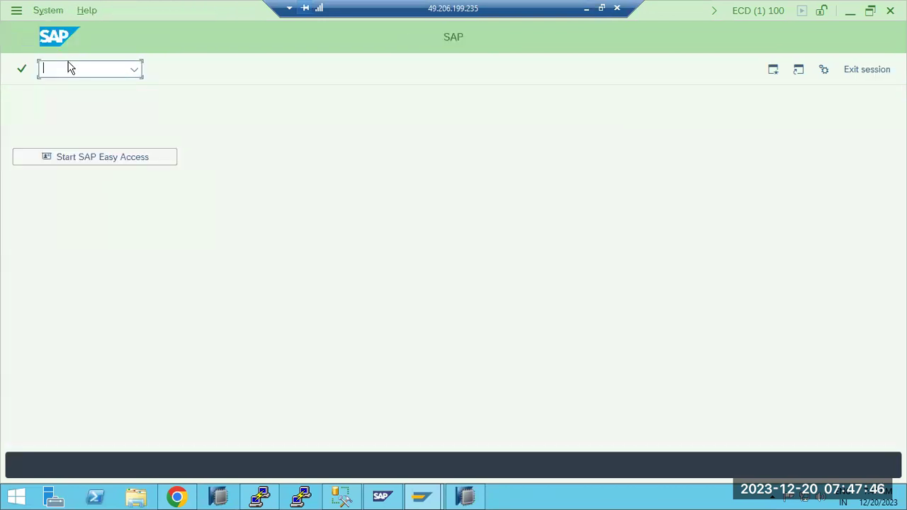
# Retry SA38 with program names RST and RSC after another dump.
pyautogui.write('sa38')
pyautogui.press('Return')
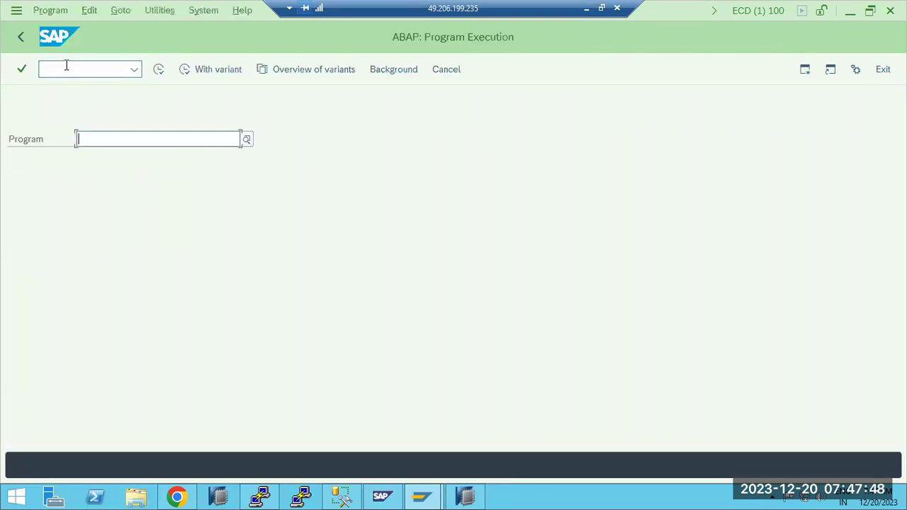
pyautogui.write('RST')
pyautogui.press('Return')
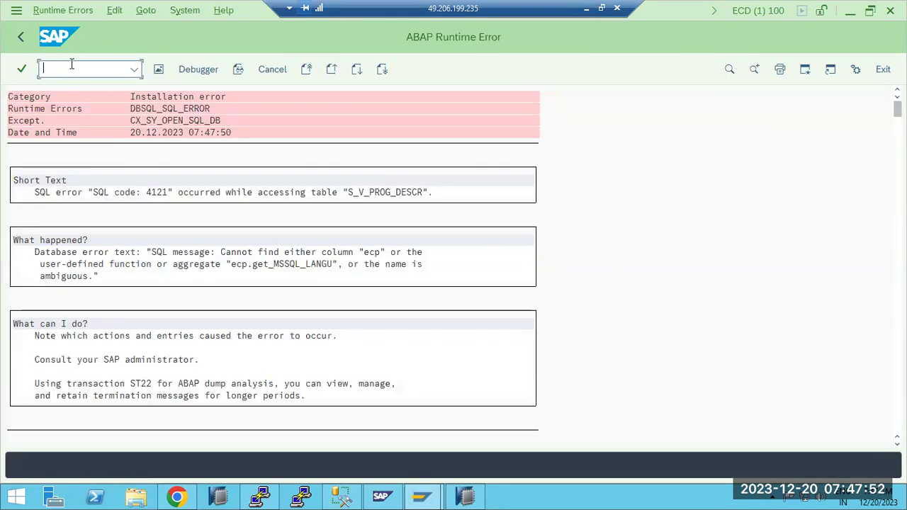
pyautogui.click(20, 37)
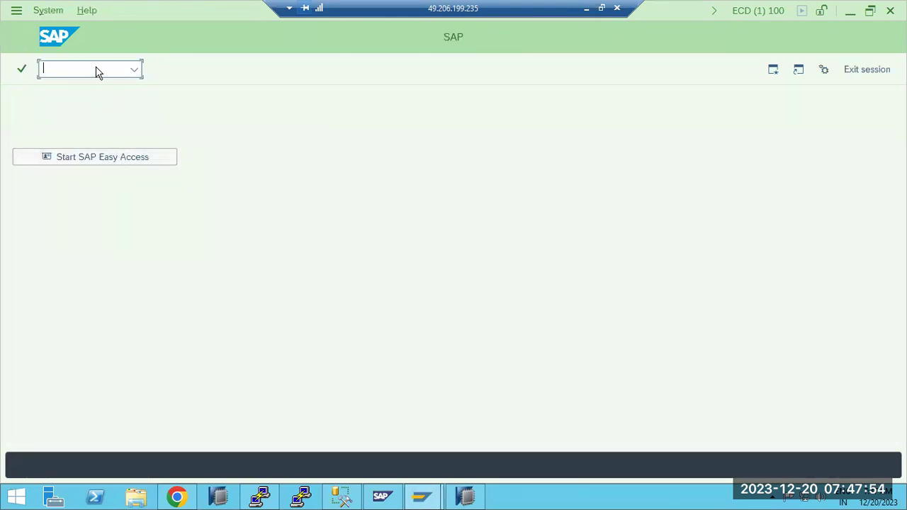
pyautogui.write('/nsa38')
pyautogui.press('Return')
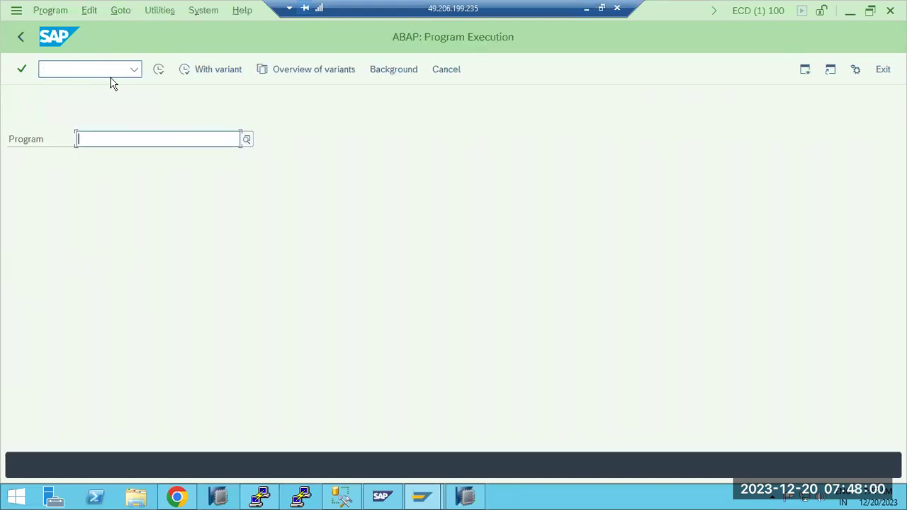
pyautogui.write('RS')
pyautogui.write('C')
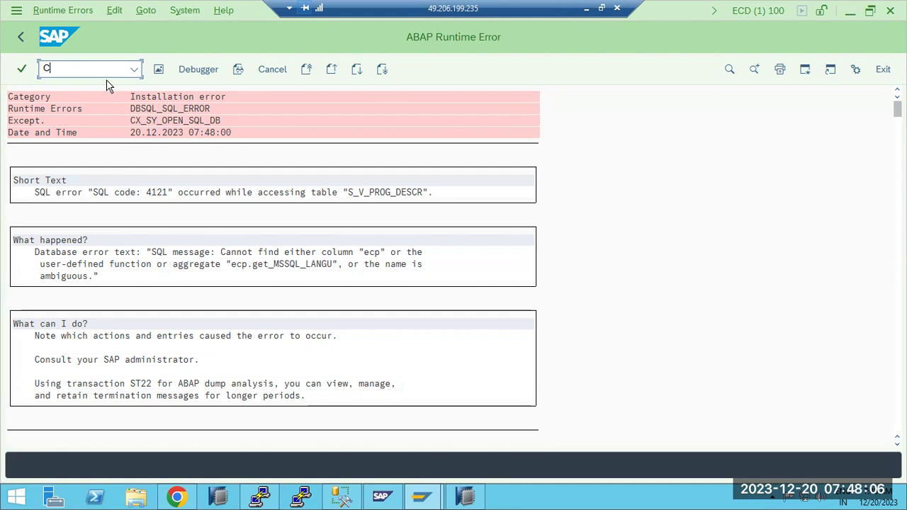
# Open the BT program in the SE38 ABAP Editor past the CTS notice; it dumps on SEDT_PROG_VIEW.
pyautogui.click(21, 39)
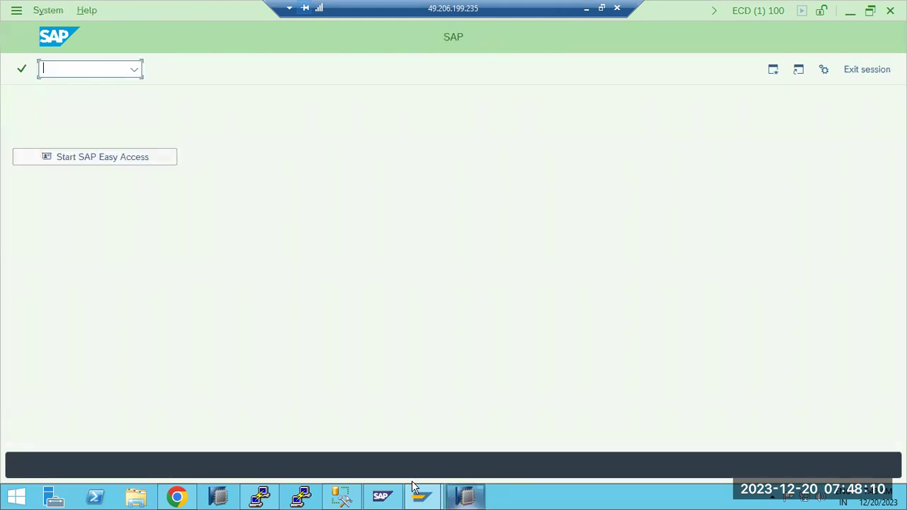
pyautogui.write('se')
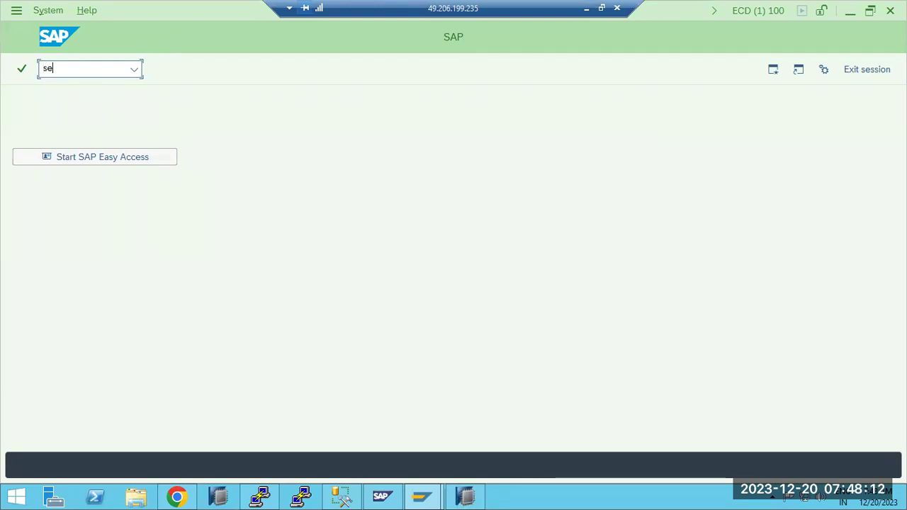
pyautogui.write('38')
pyautogui.press('Return')
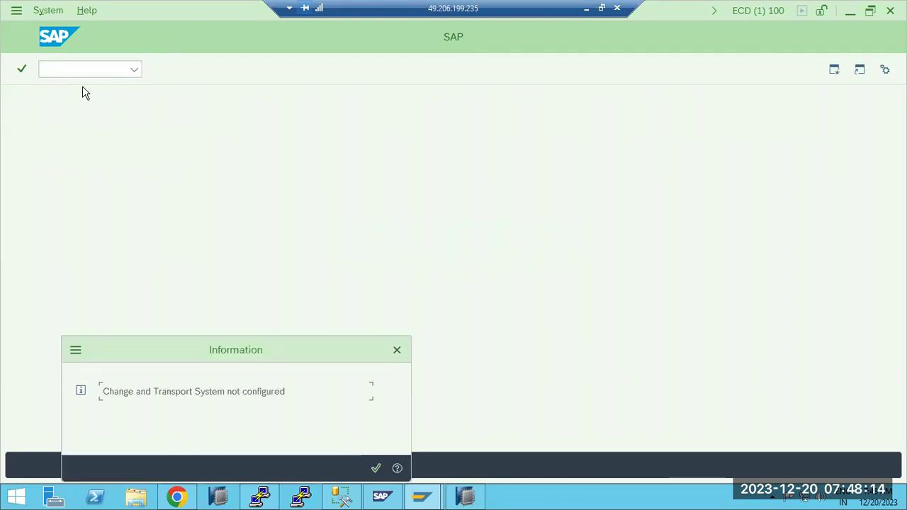
pyautogui.click(376, 468)
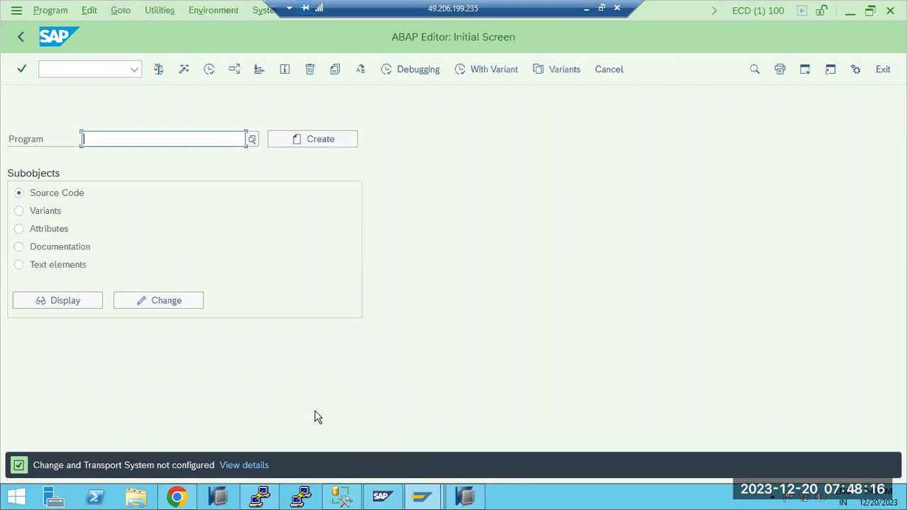
pyautogui.write('BT')
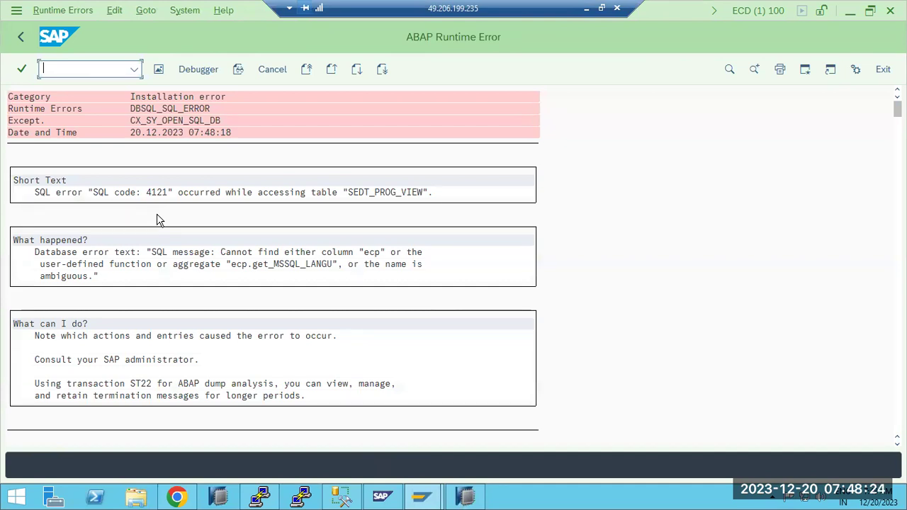
pyautogui.click(275, 264)
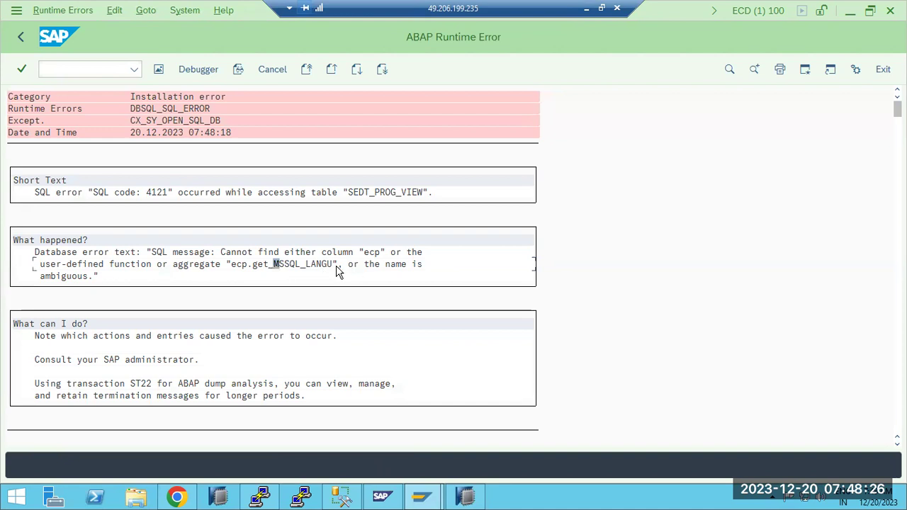
pyautogui.click(407, 276)
pyautogui.click(21, 39)
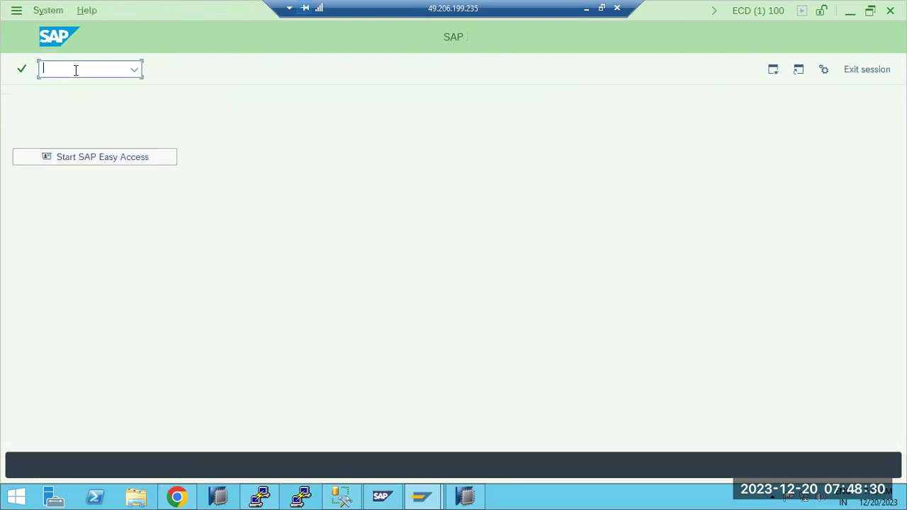
# List today's six runtime errors in ST22 and view the latest DBSQL_SQL_ERROR dump's details.
pyautogui.write('st22')
pyautogui.press('Return')
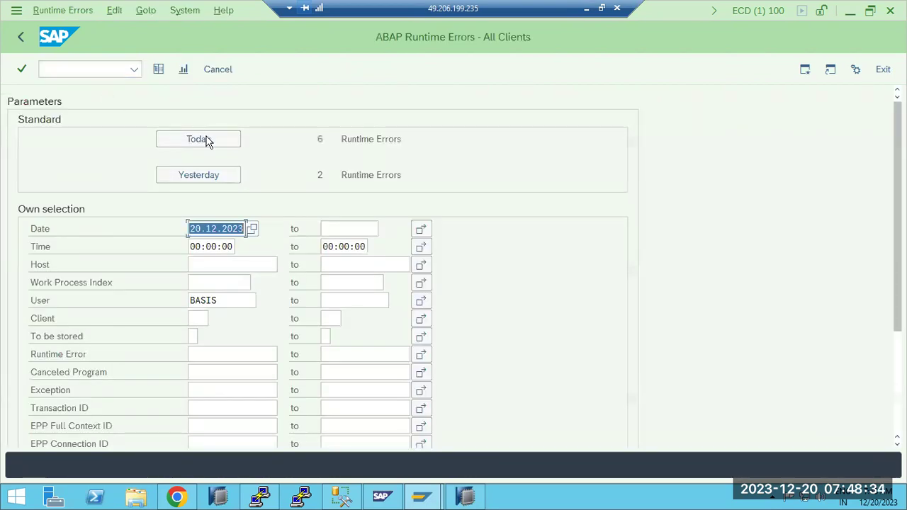
pyautogui.click(206, 142)
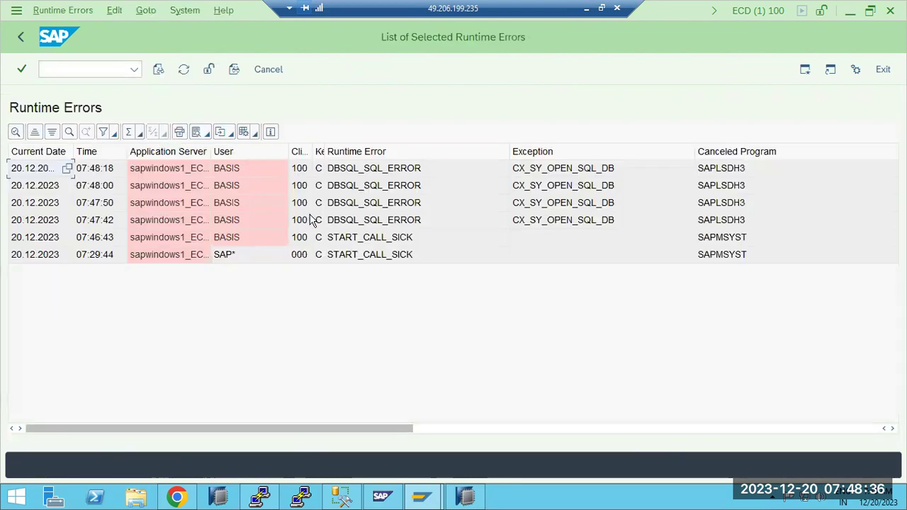
pyautogui.doubleClick(358, 177)
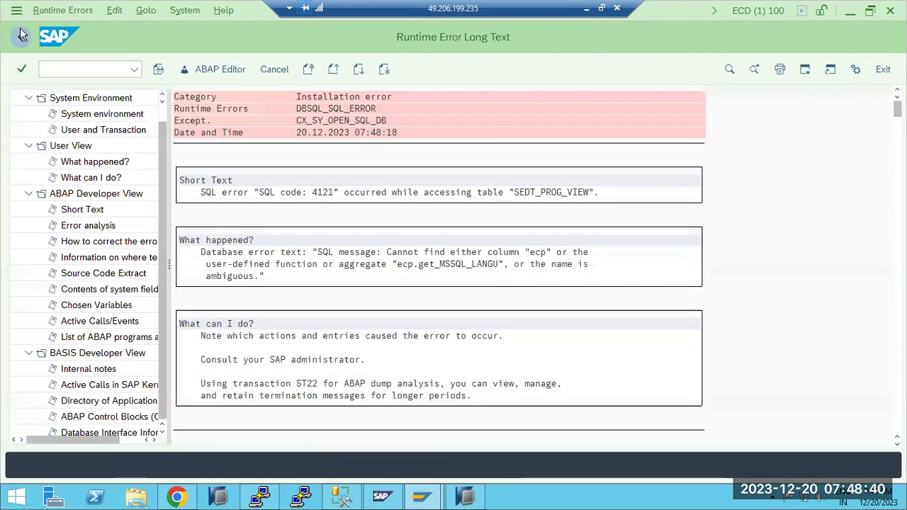
pyautogui.click(20, 37)
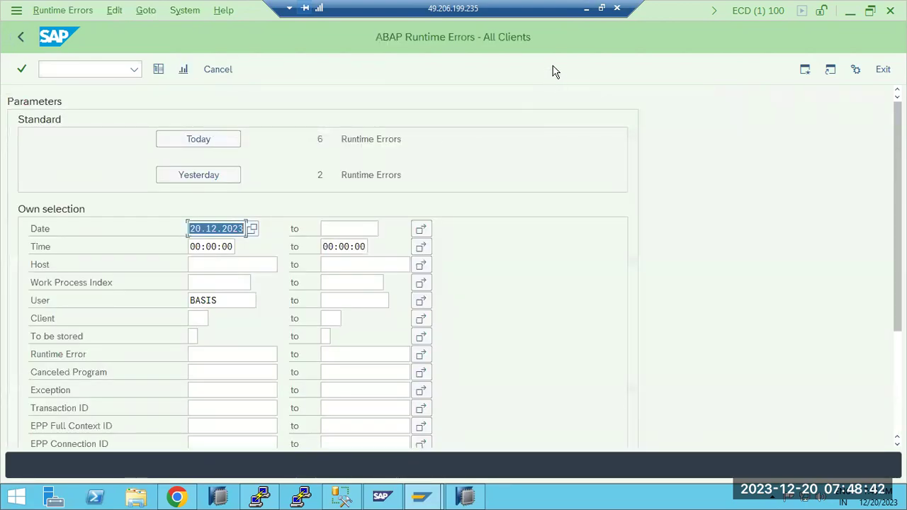
pyautogui.click(587, 8)
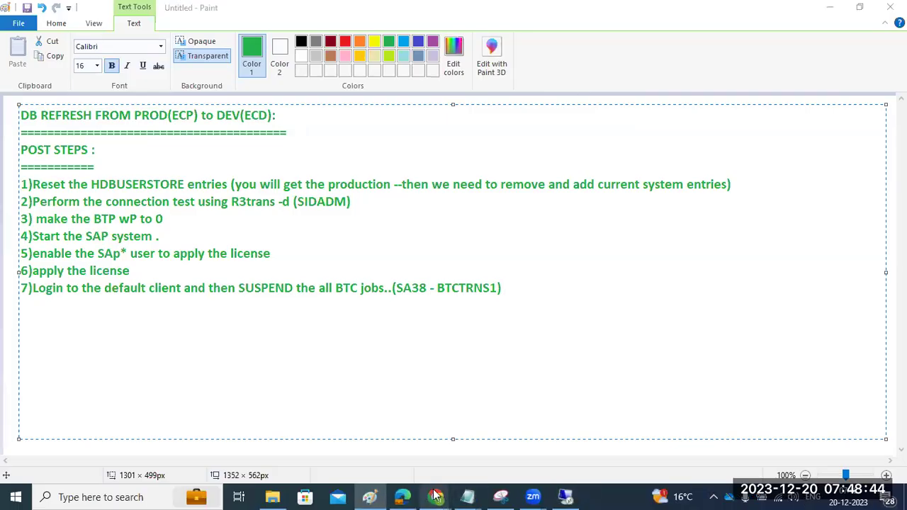
# Google BTCTNS1 in Chrome and mark the correct program name, BTCTRNS1, from the results.
pyautogui.moveTo(437, 496)
pyautogui.click(515, 423)
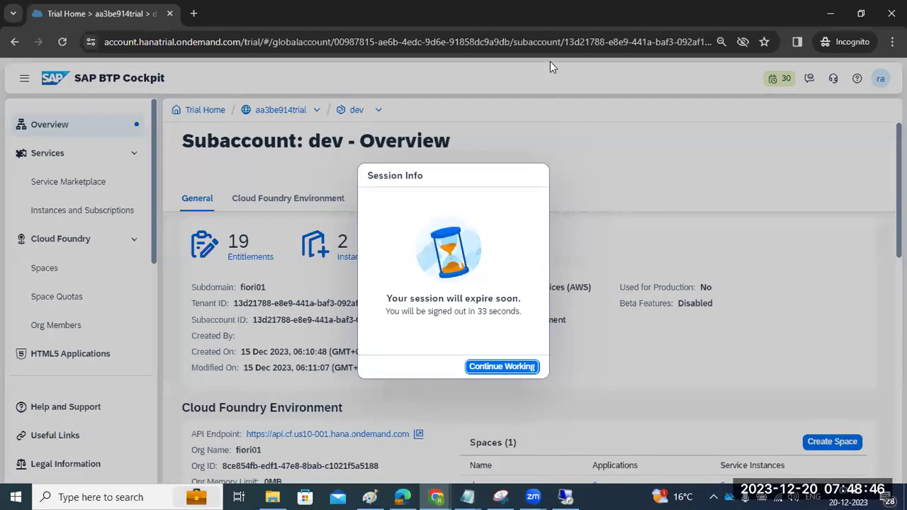
pyautogui.hotkey('ctrl', 't')
pyautogui.write('BTC')
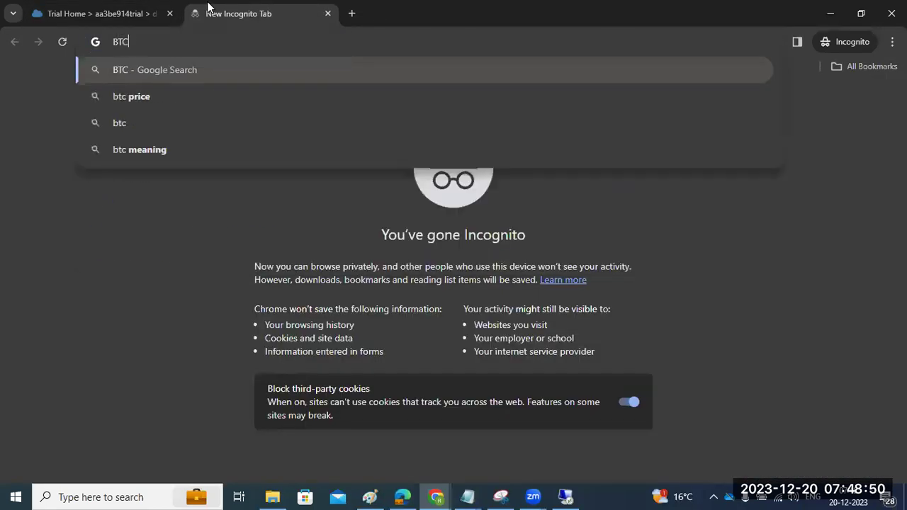
pyautogui.write('TNS1')
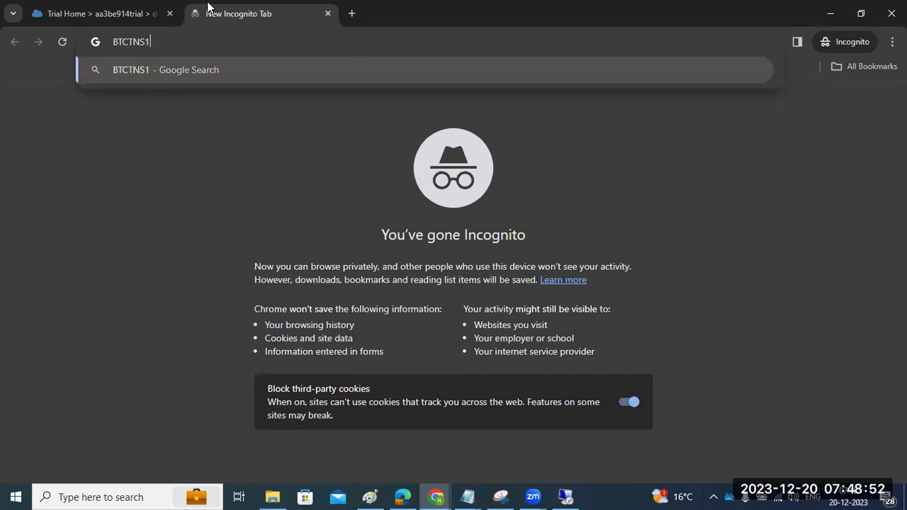
pyautogui.press('Return')
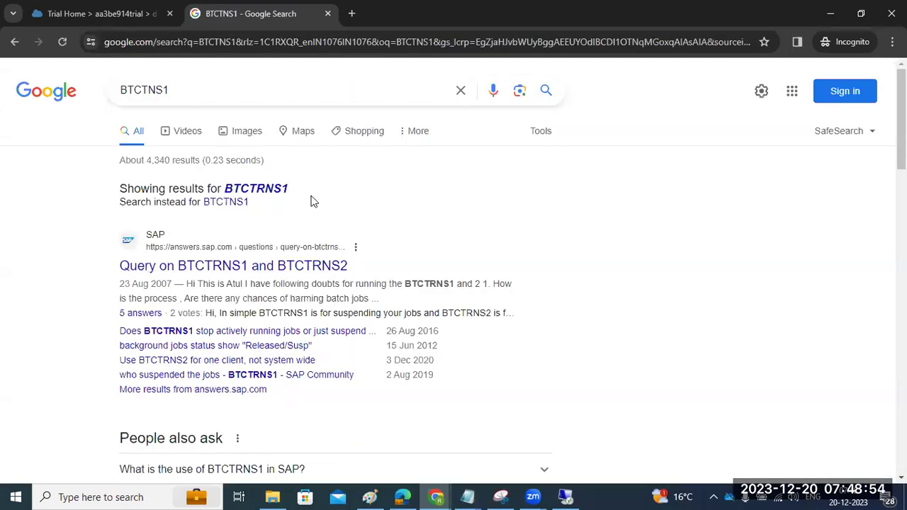
pyautogui.moveTo(297, 197); pyautogui.dragTo(224, 189)
pyautogui.hotkey('ctrl', 'c')
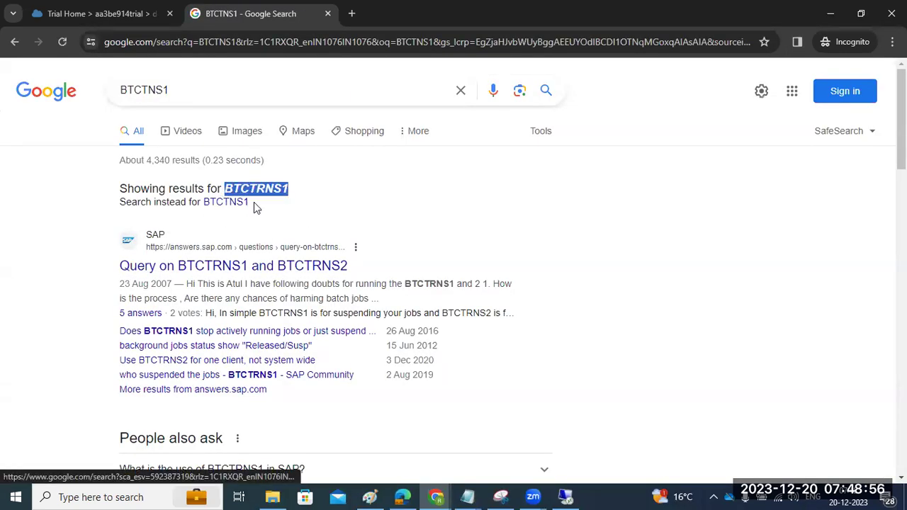
pyautogui.click(565, 497)
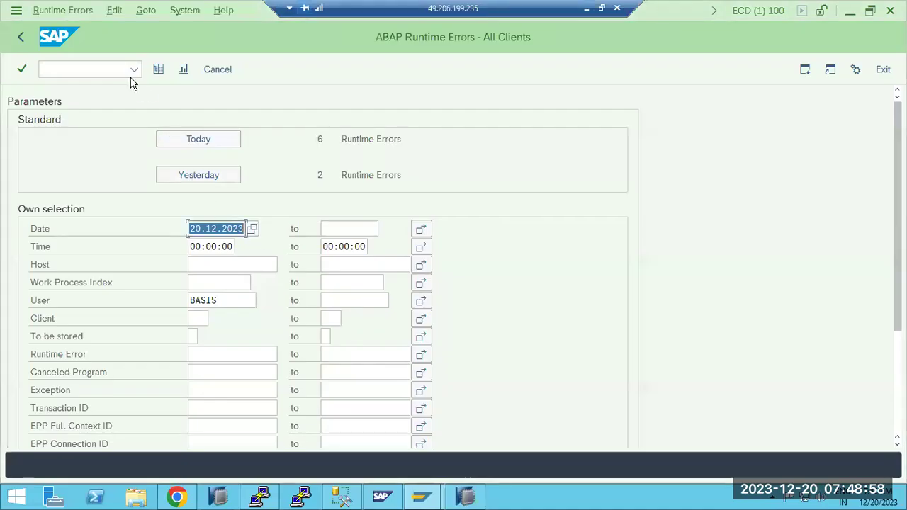
# Run program BTCTRNS1 in SA38 to suspend all background jobs.
pyautogui.write('/nsa')
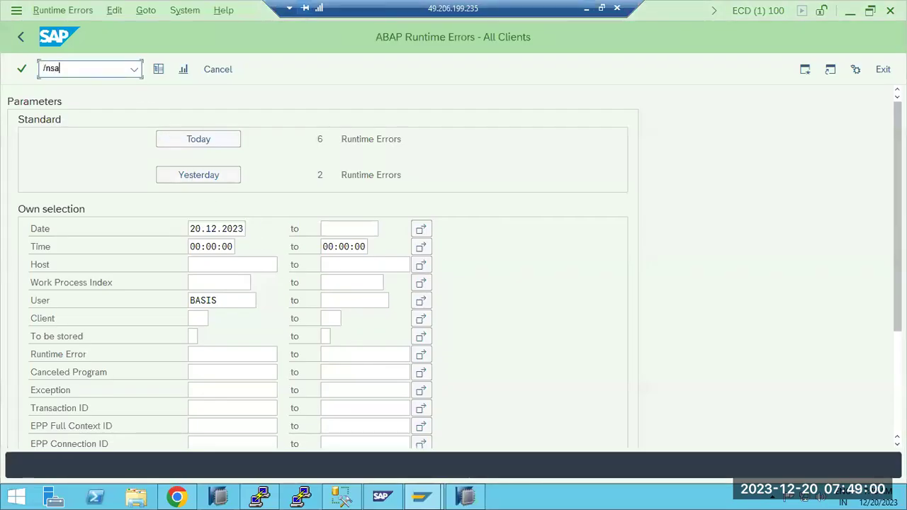
pyautogui.write('38')
pyautogui.press('Return')
pyautogui.hotkey('ctrl', 'v')
pyautogui.click(158, 70)
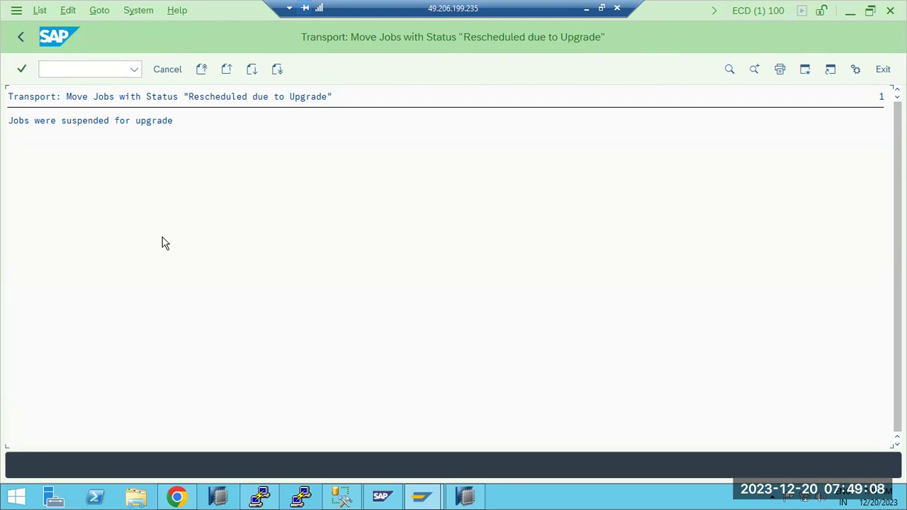
# List all users' jobs in SM37 and scroll to confirm each shows Released/Susp.
pyautogui.click(101, 70)
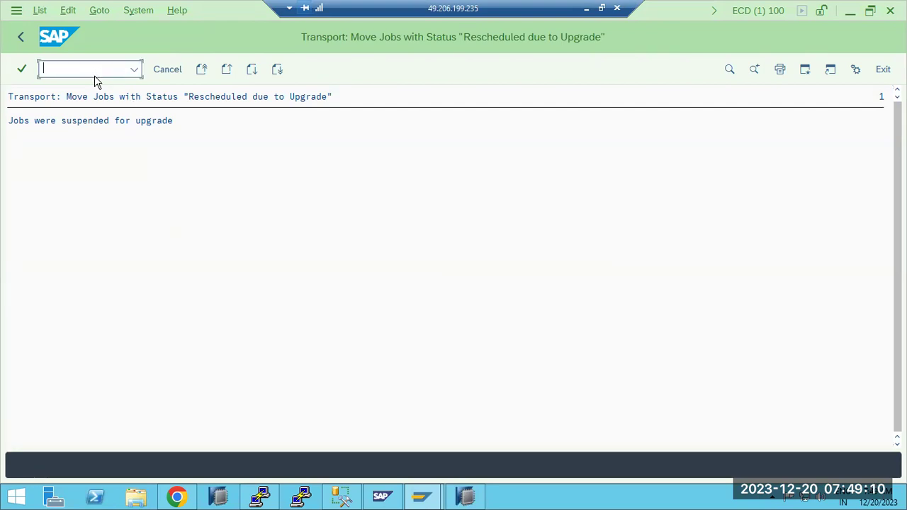
pyautogui.write('/nsm37')
pyautogui.press('Return')
pyautogui.press('Tab')
pyautogui.write('*')
pyautogui.click(202, 70)
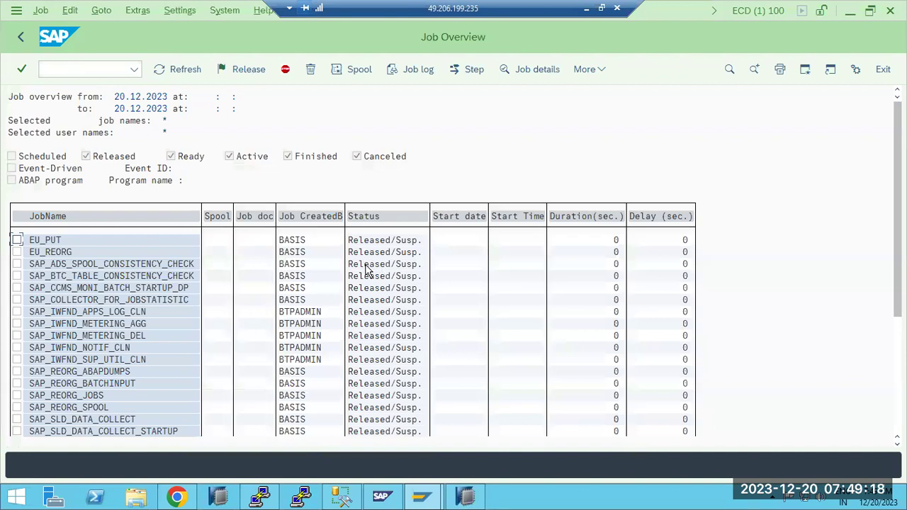
pyautogui.scroll(-6, 363, 330)
pyautogui.scroll(-4, 363, 363)
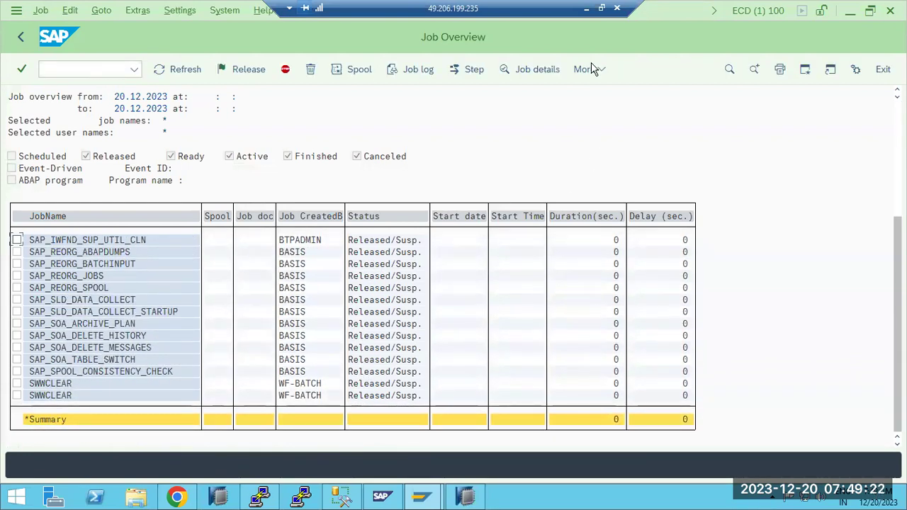
pyautogui.click(586, 7)
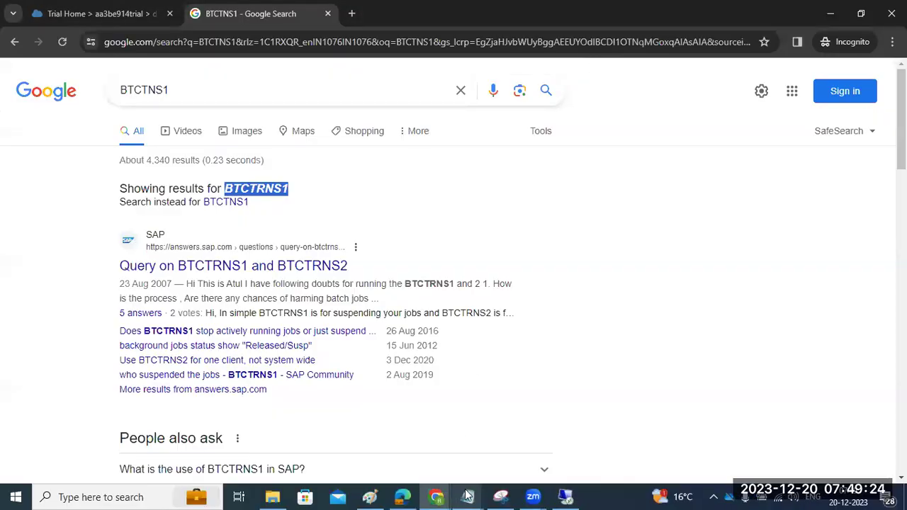
# Add note 8, 'make sure no jobs runing or released status', and start line 9) in Paint.
pyautogui.click(370, 497)
pyautogui.click(534, 285)
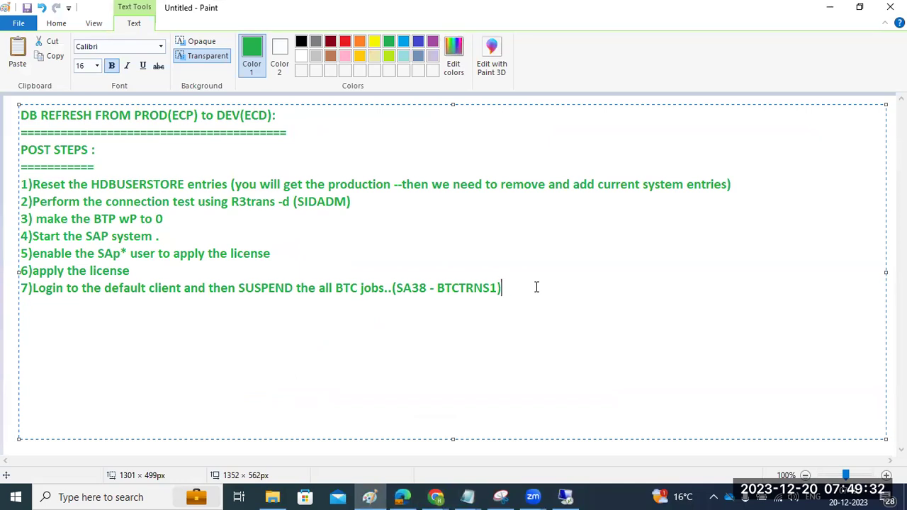
pyautogui.press('Return')
pyautogui.write('8)make sure ')
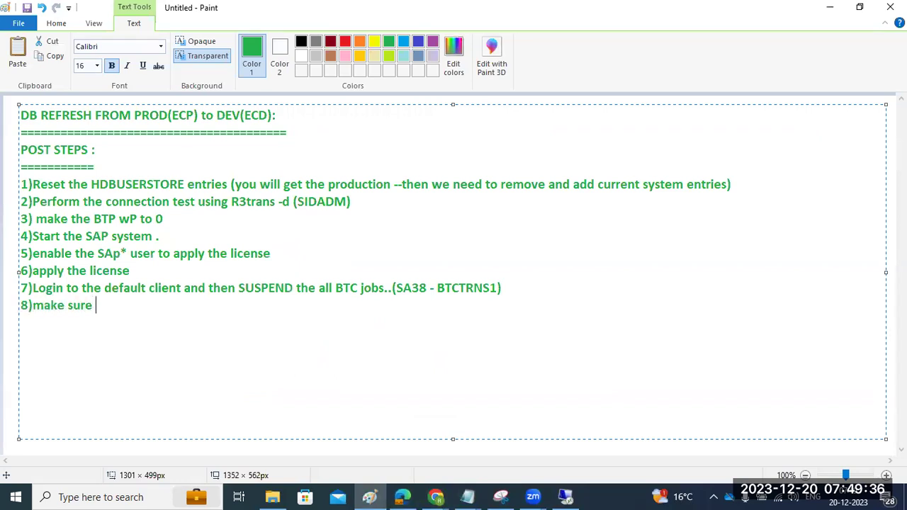
pyautogui.write('no jobs runing or eele')
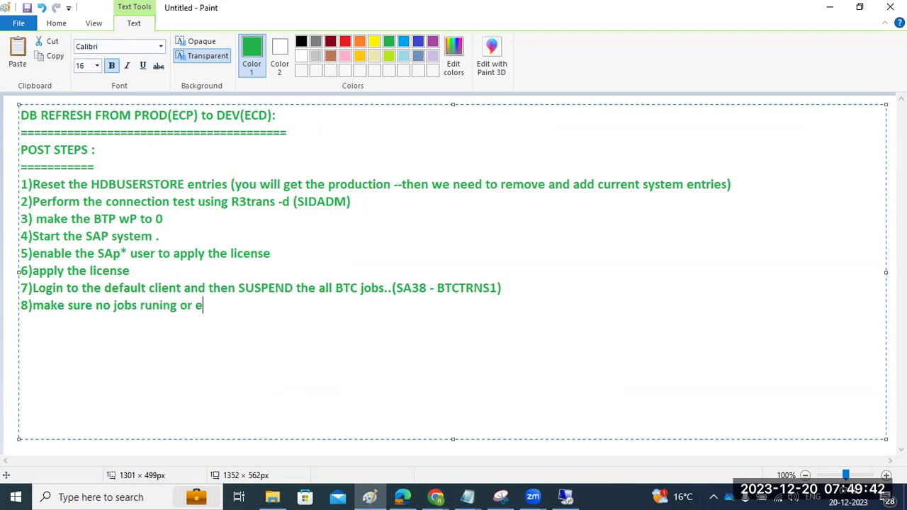
pyautogui.press('BackSpace')
pyautogui.press('BackSpace')
pyautogui.press('BackSpace')
pyautogui.press('BackSpace')
pyautogui.write('rele')
pyautogui.write('as')
pyautogui.write('ed status ')
pyautogui.write('9)')
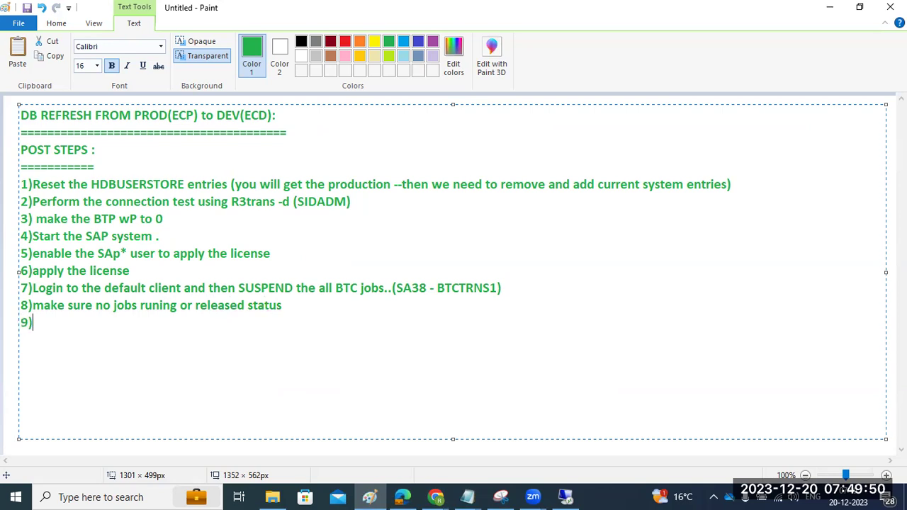
pyautogui.click(566, 497)
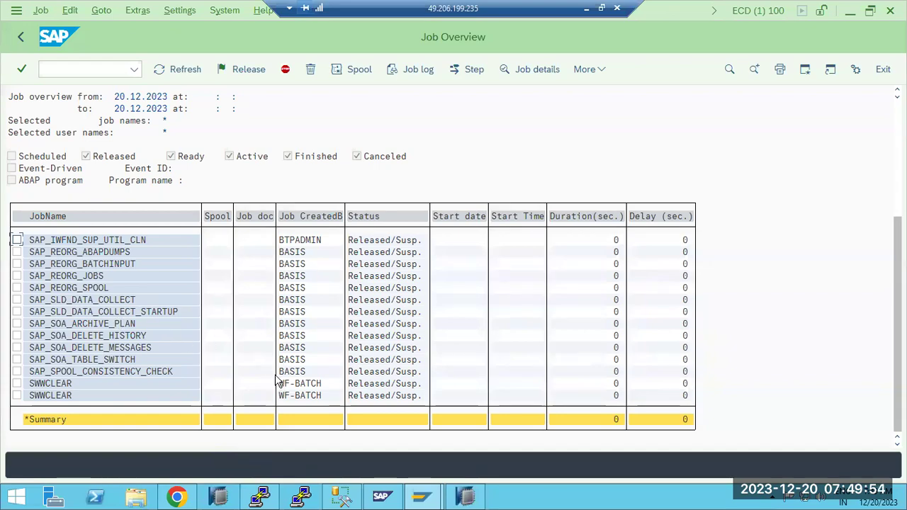
# Restart instance sapwindows1 30 with a Hard (SIGINT) shutdown from the MMC tree.
pyautogui.click(383, 497)
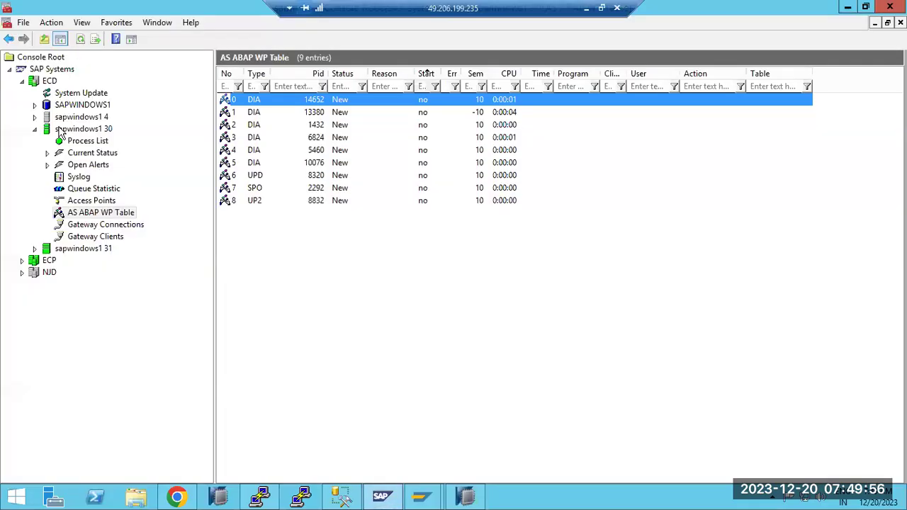
pyautogui.rightClick(85, 132)
pyautogui.click(103, 178)
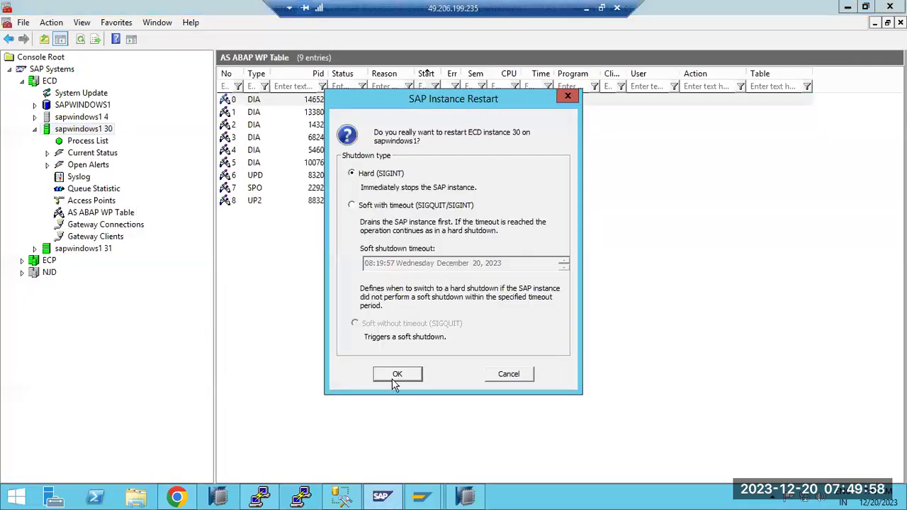
pyautogui.click(393, 376)
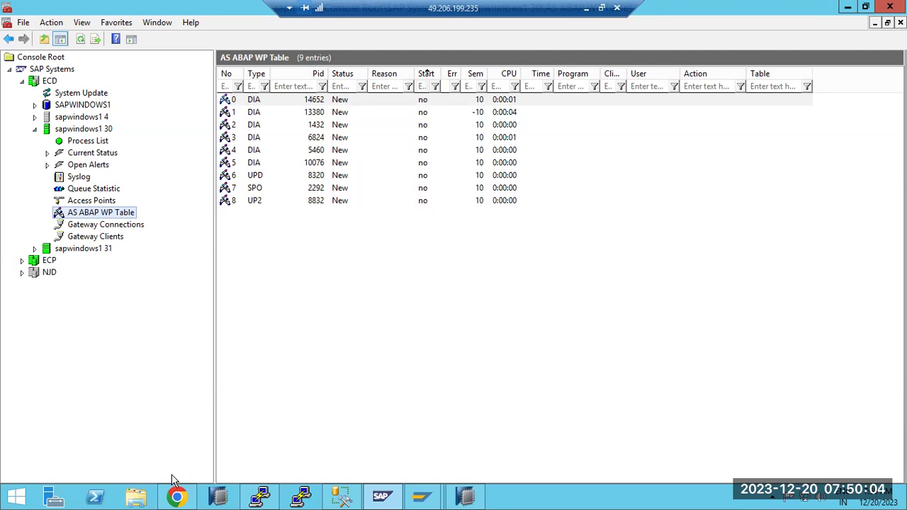
# Browse to C:\usr\sap\ECD\SYS\profile, dismiss the SAP error, and open ECD_D30_sapwindows1.
pyautogui.click(136, 500)
pyautogui.doubleClick(176, 259)
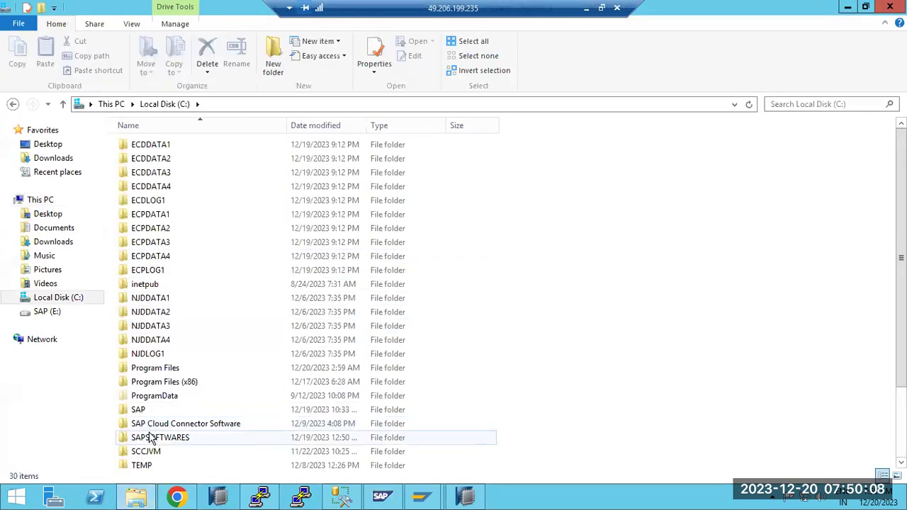
pyautogui.scroll(-2, 148, 437)
pyautogui.doubleClick(136, 420)
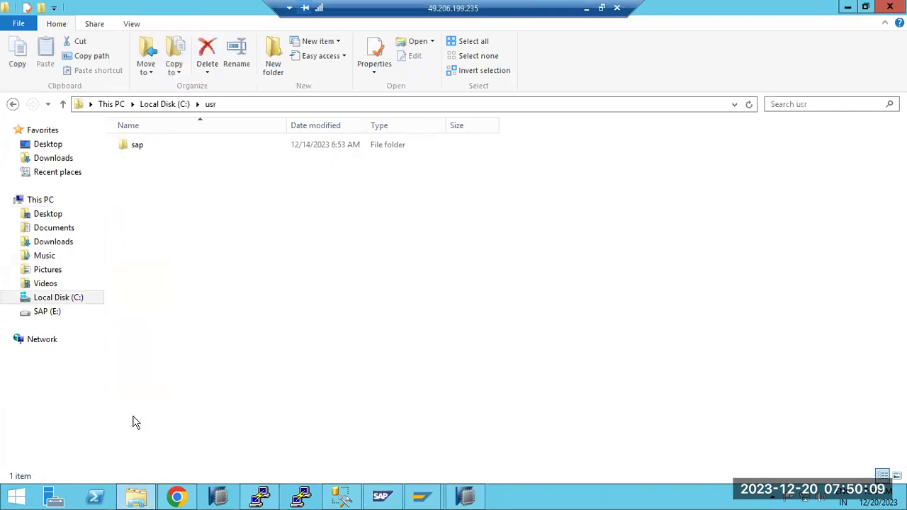
pyautogui.doubleClick(142, 149)
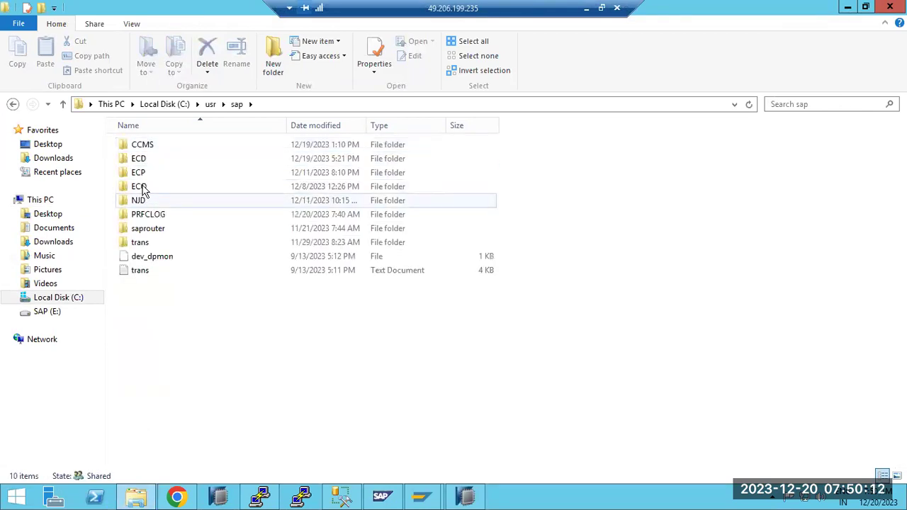
pyautogui.doubleClick(138, 160)
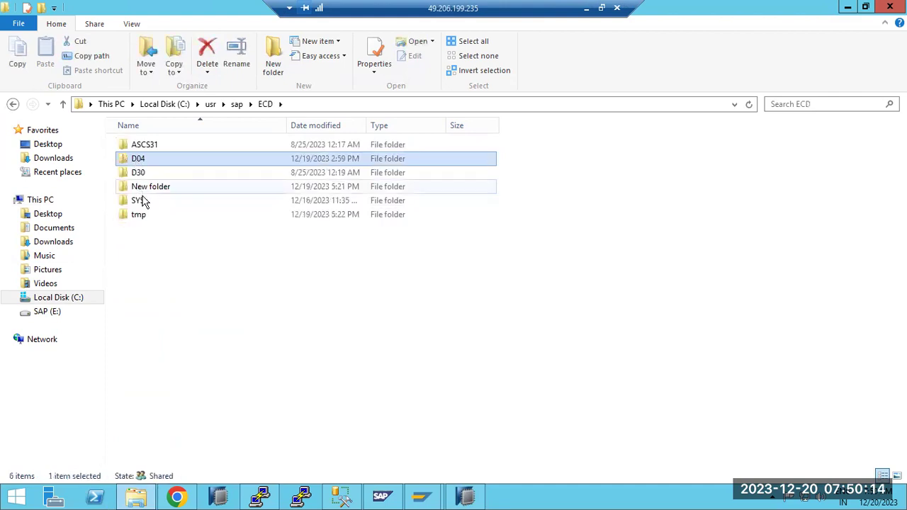
pyautogui.doubleClick(146, 205)
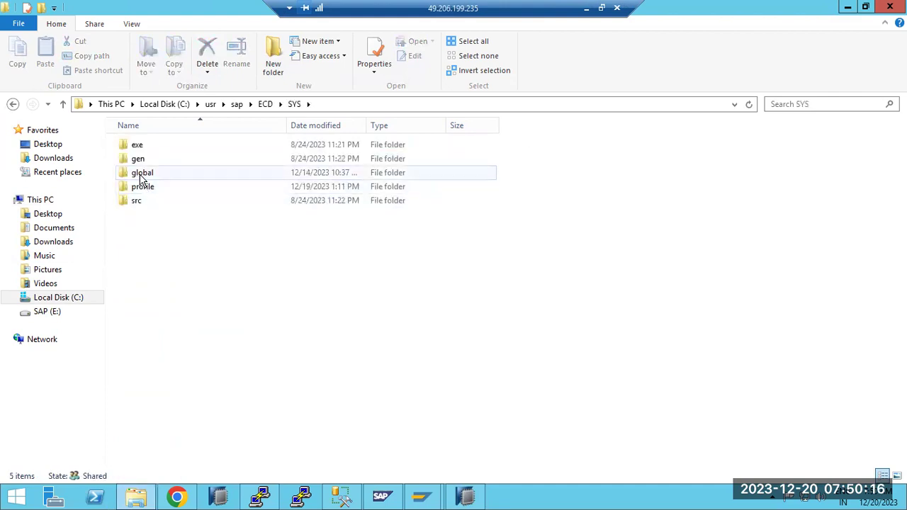
pyautogui.doubleClick(146, 188)
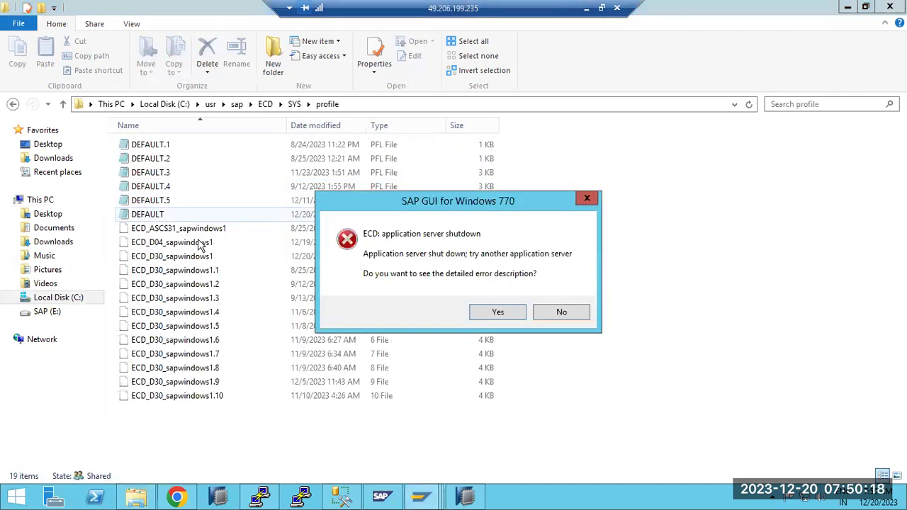
pyautogui.click(555, 312)
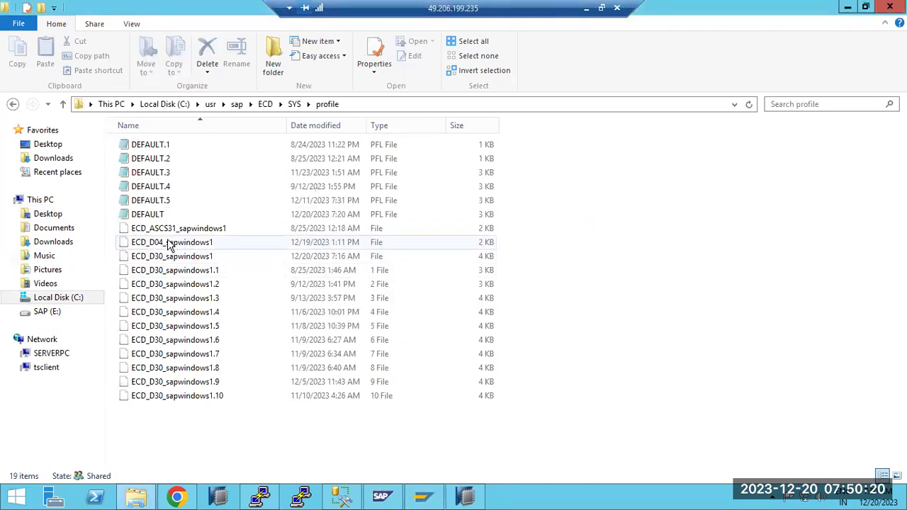
pyautogui.click(175, 259)
pyautogui.doubleClick(175, 258)
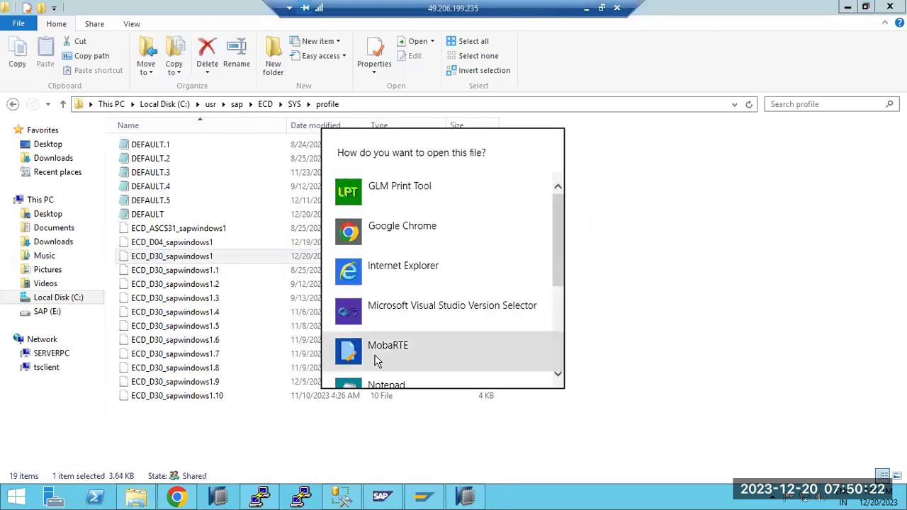
# Delete the 0 from rdisp/wp_no_btc in ECD_D30_sapwindows1 using Notepad and save the profile.
pyautogui.click(380, 376)
pyautogui.scroll(-8, 260, 397)
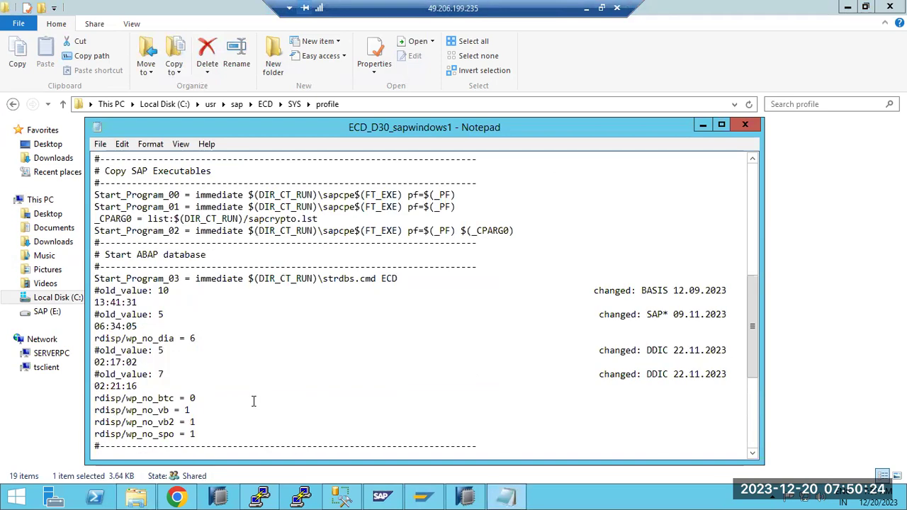
pyautogui.click(203, 408)
pyautogui.click(199, 396)
pyautogui.press('BackSpace')
pyautogui.click(745, 125)
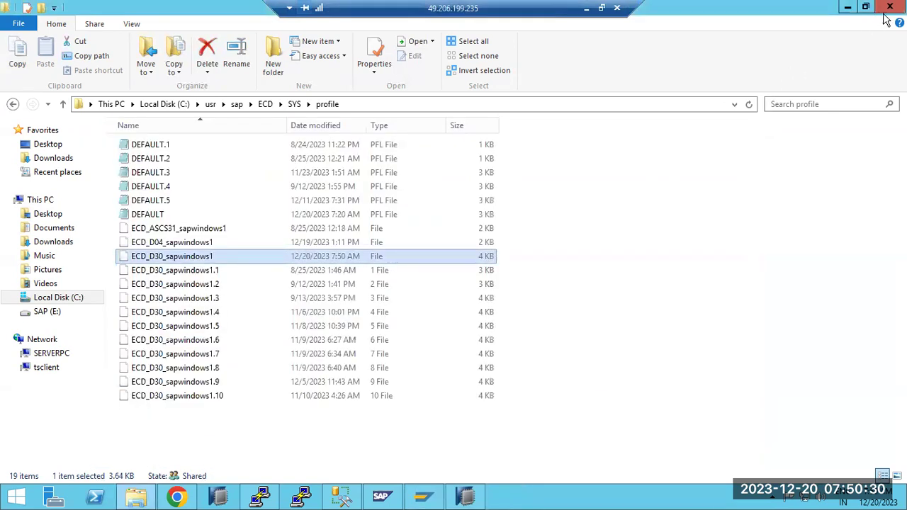
# Close File Explorer, cancel the Export List dialog, and return to the Paint notes.
pyautogui.click(890, 7)
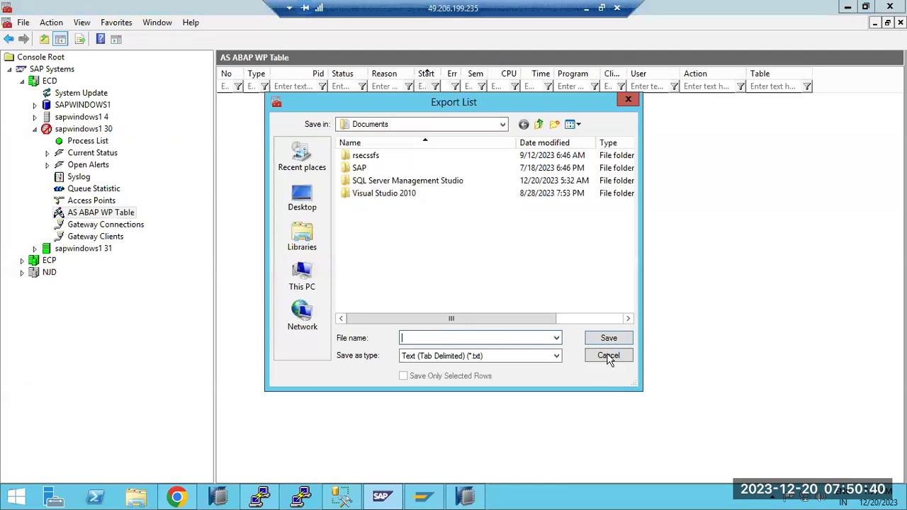
pyautogui.click(608, 356)
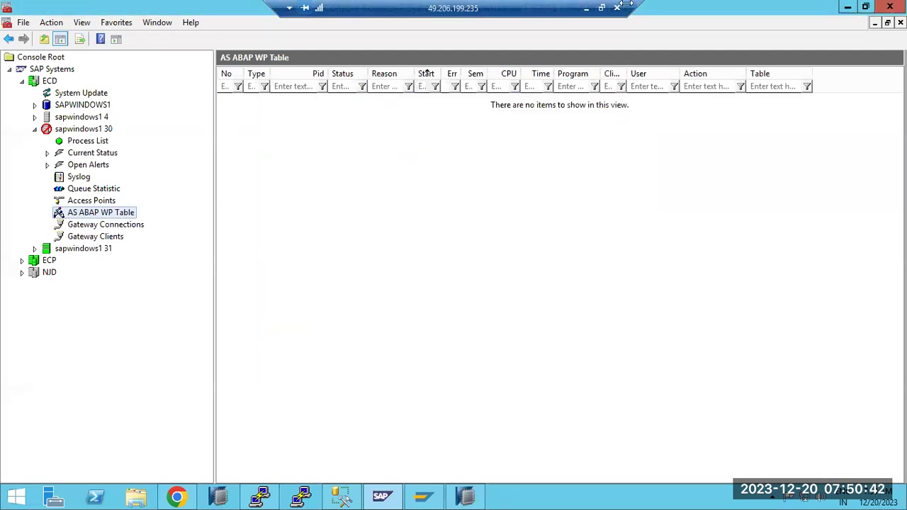
pyautogui.click(582, 7)
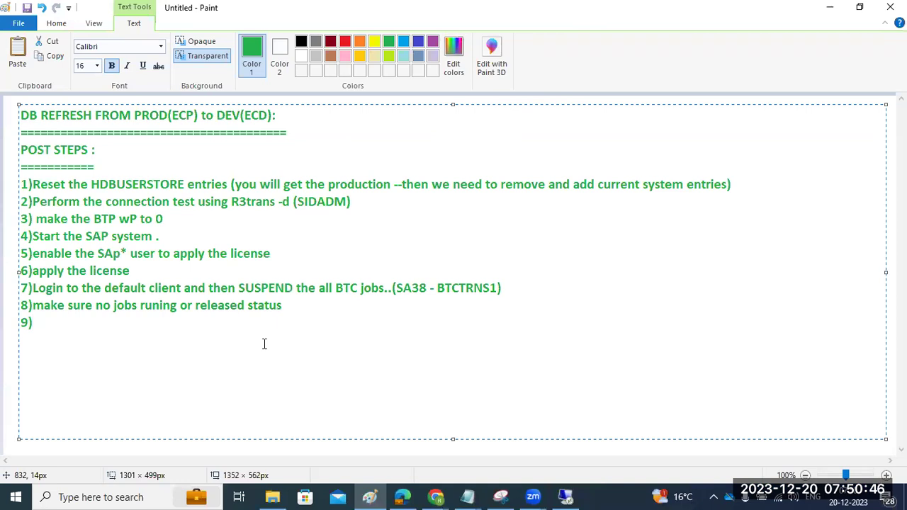
# Write note 9, 'Revert the BTC value to previous value and then restart the system', and begin 10).
pyautogui.write('Revert the B')
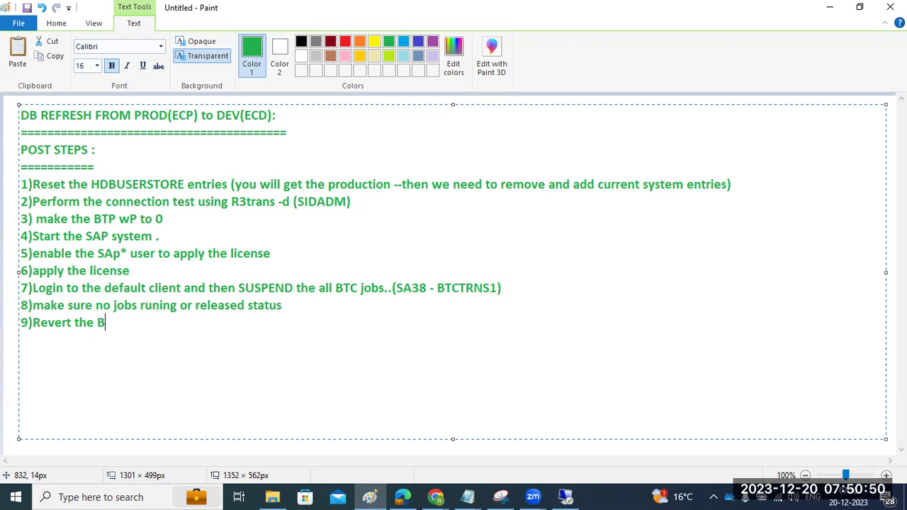
pyautogui.write('TC value to ')
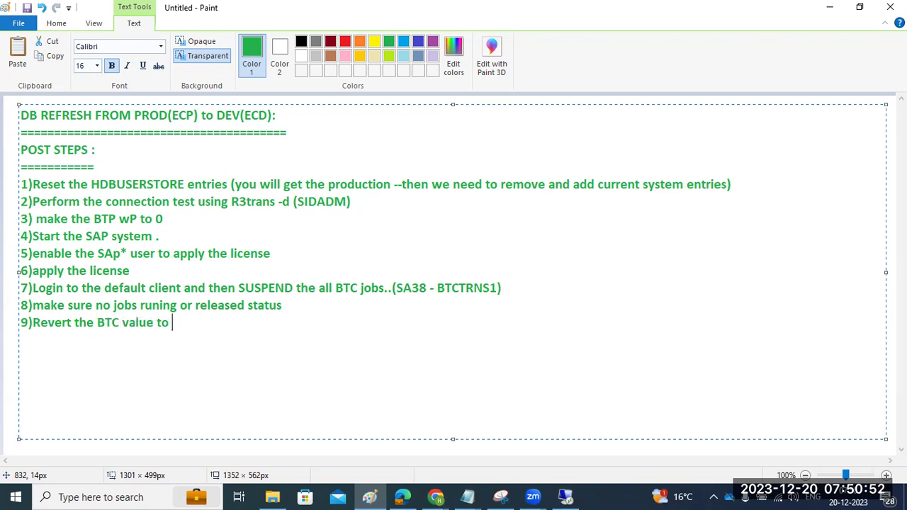
pyautogui.write('previous val')
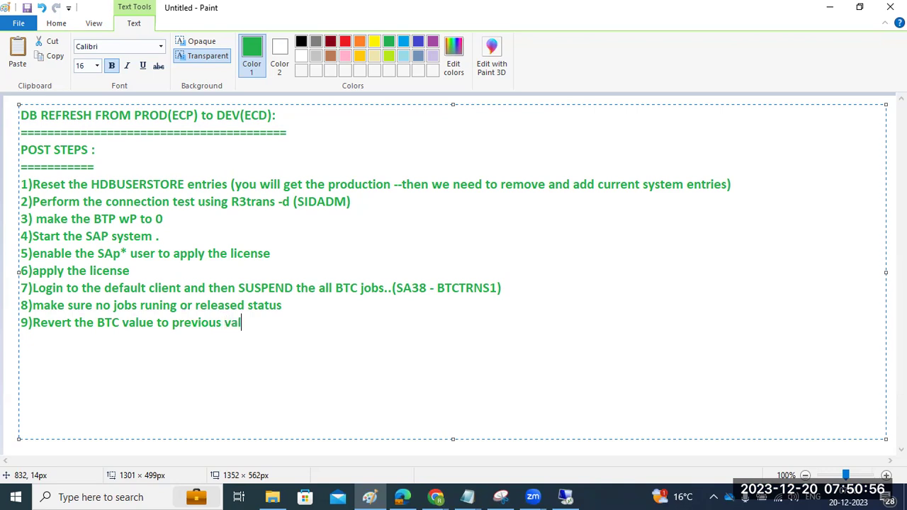
pyautogui.write('ue and then ')
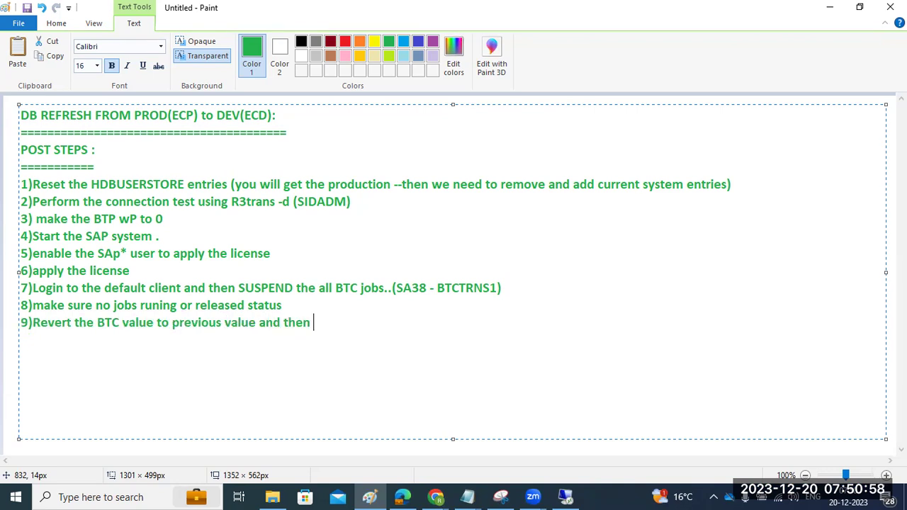
pyautogui.write('restart the system ')
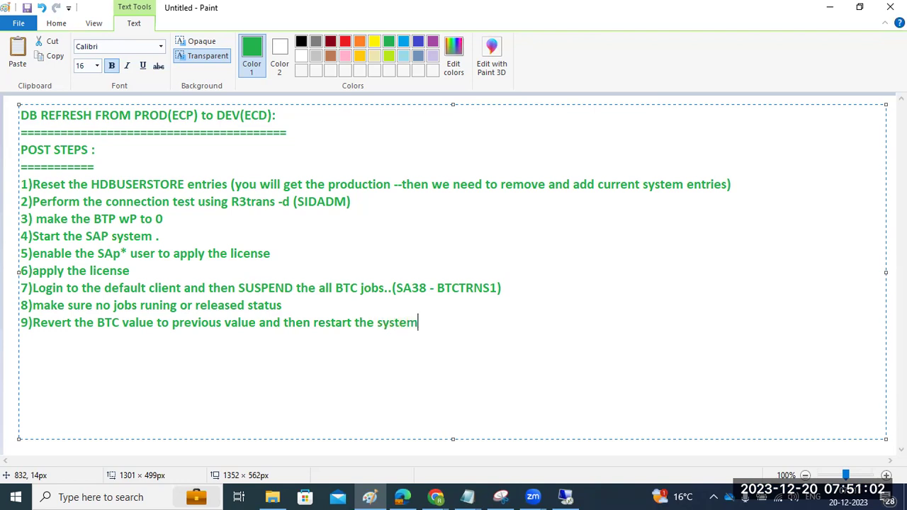
pyautogui.write('10)')
pyautogui.moveTo(64, 291); pyautogui.dragTo(222, 310)
pyautogui.moveTo(71, 324); pyautogui.dragTo(177, 326)
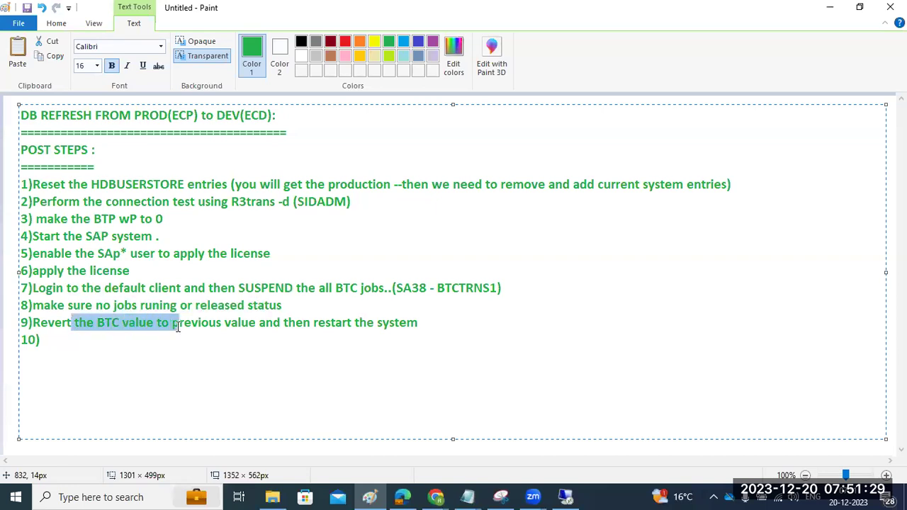
pyautogui.click(260, 323)
pyautogui.click(239, 344)
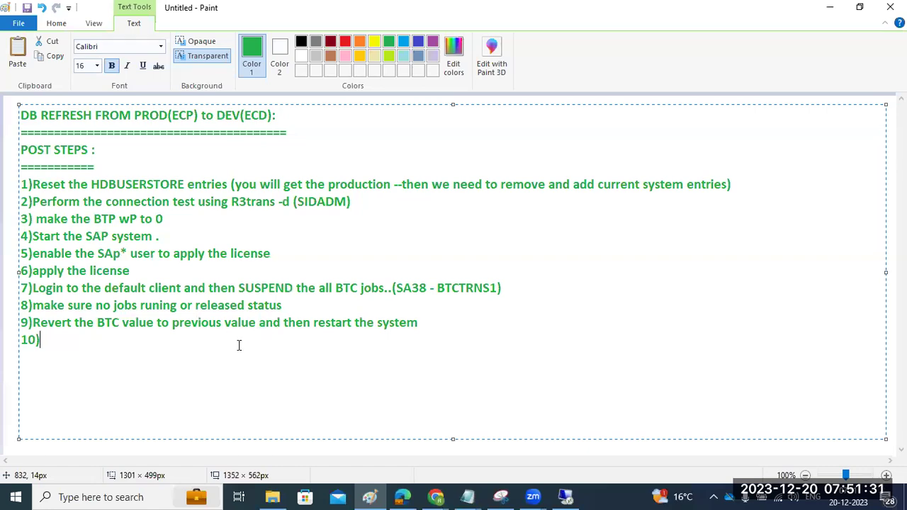
# Start instance sapwindows1 30 from its actions menu in SAP Management Console.
pyautogui.click(564, 497)
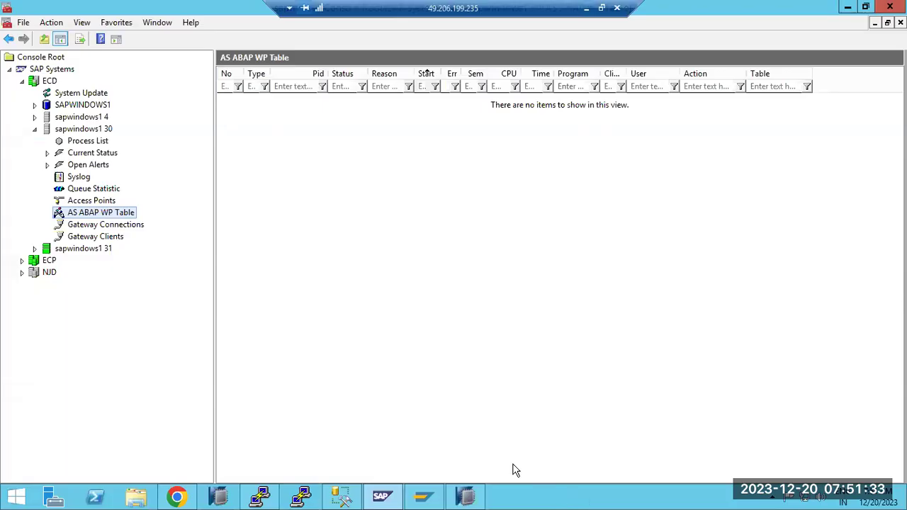
pyautogui.click(69, 132)
pyautogui.rightClick(64, 132)
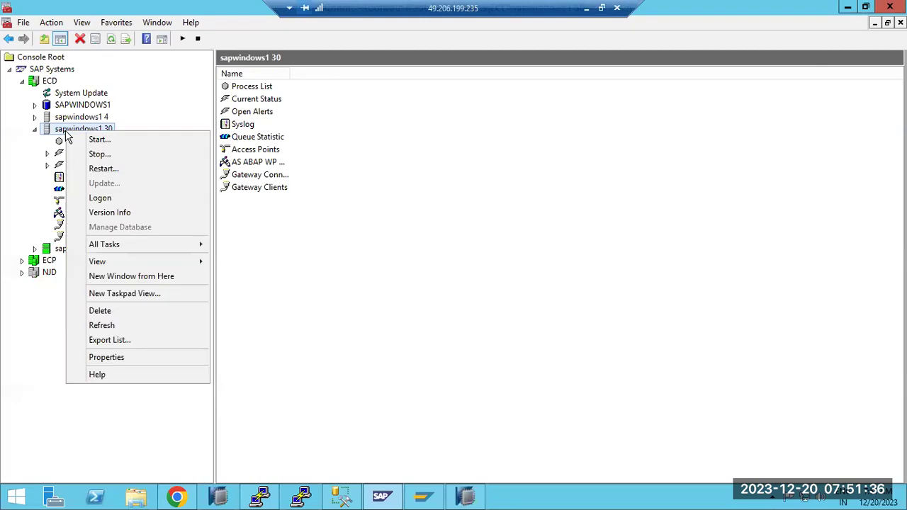
pyautogui.click(81, 66)
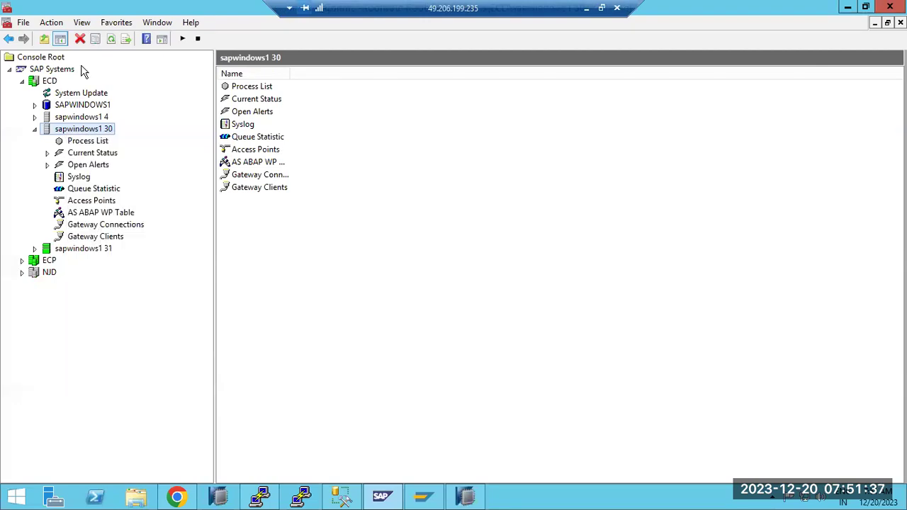
pyautogui.rightClick(71, 132)
pyautogui.click(107, 138)
# Inspect instance 30's work-process table and the dispatcher's developer trace, marking the DpEmInit error.
pyautogui.click(74, 141)
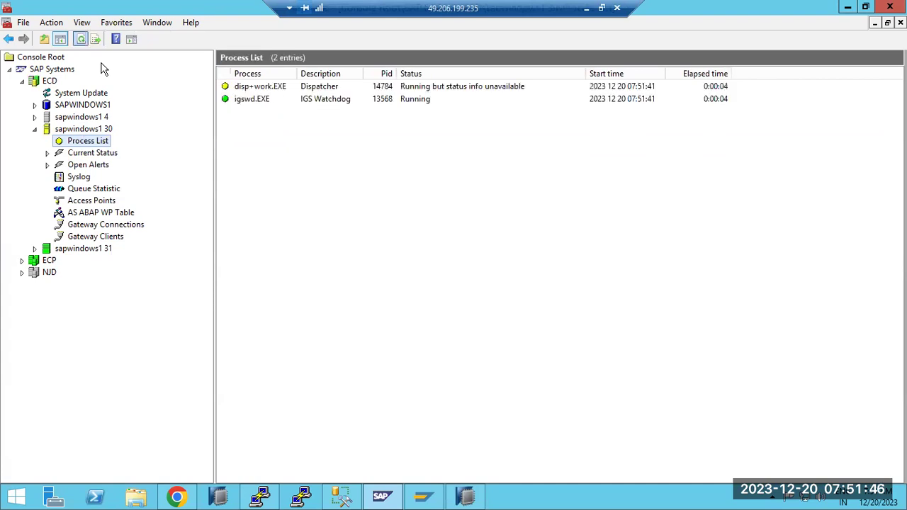
pyautogui.click(88, 213)
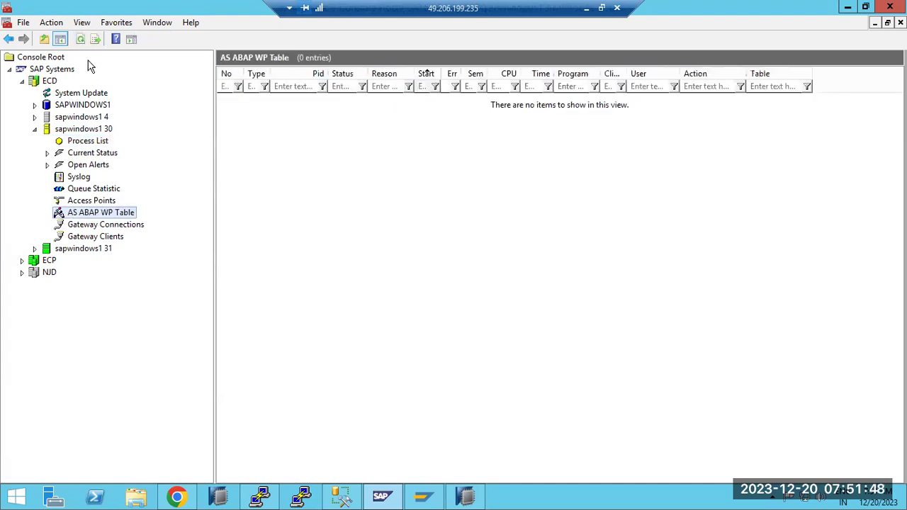
pyautogui.click(81, 141)
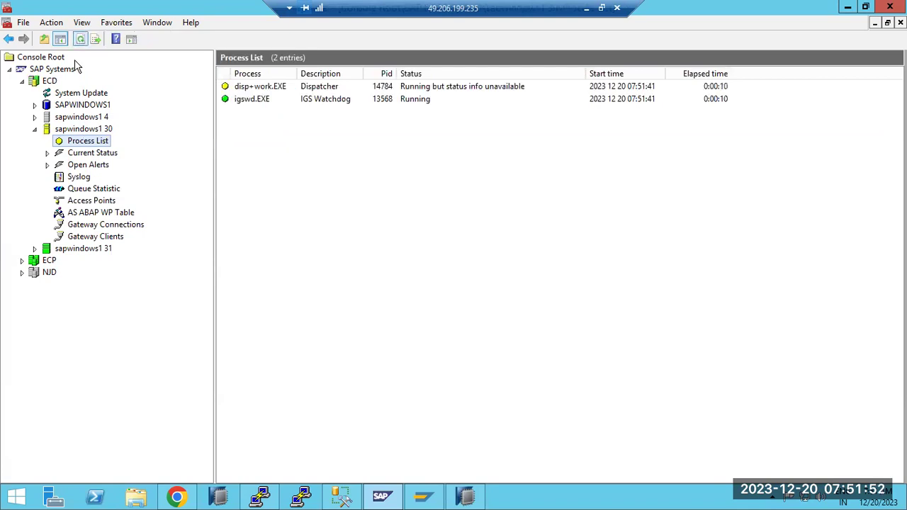
pyautogui.rightClick(244, 87)
pyautogui.click(277, 94)
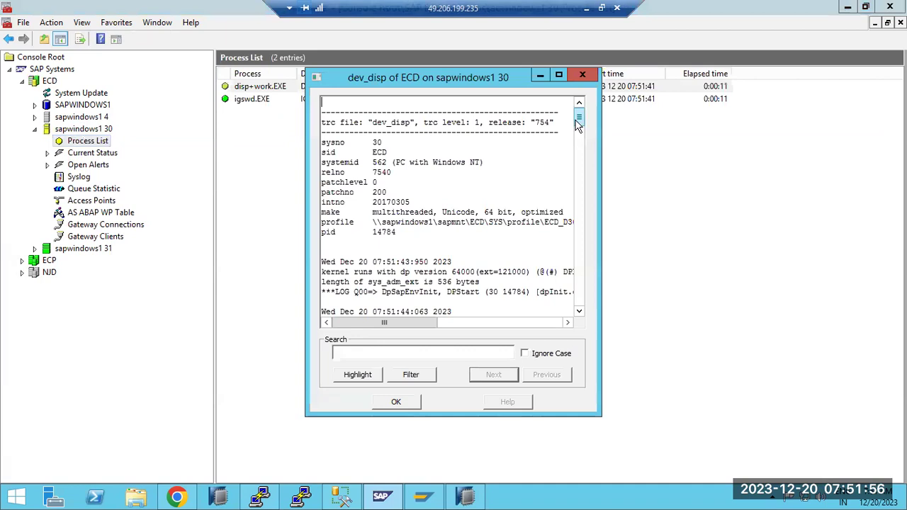
pyautogui.scroll(-15, 578, 283)
pyautogui.scroll(-10, 577, 299)
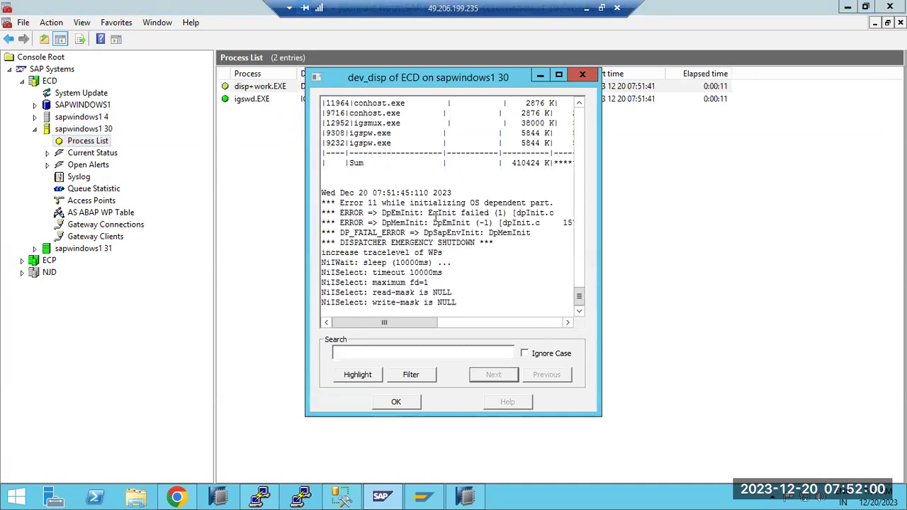
pyautogui.moveTo(429, 212); pyautogui.dragTo(475, 212)
pyautogui.click(396, 402)
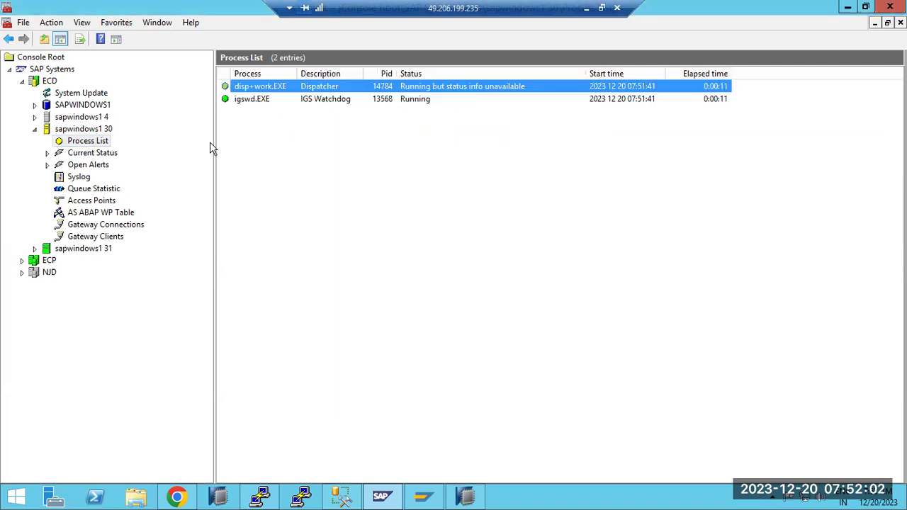
# Stop instances sapwindows1 31 and 30 with a hard shutdown.
pyautogui.click(67, 130)
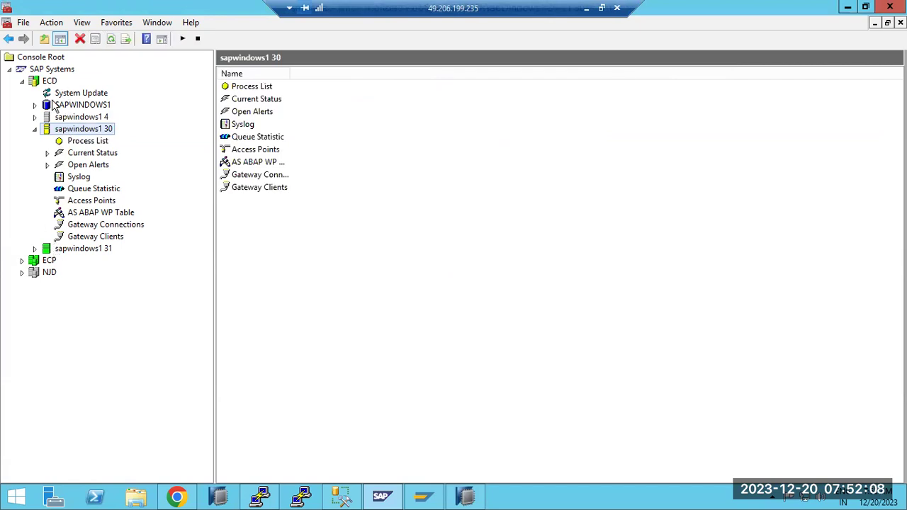
pyautogui.rightClick(49, 248)
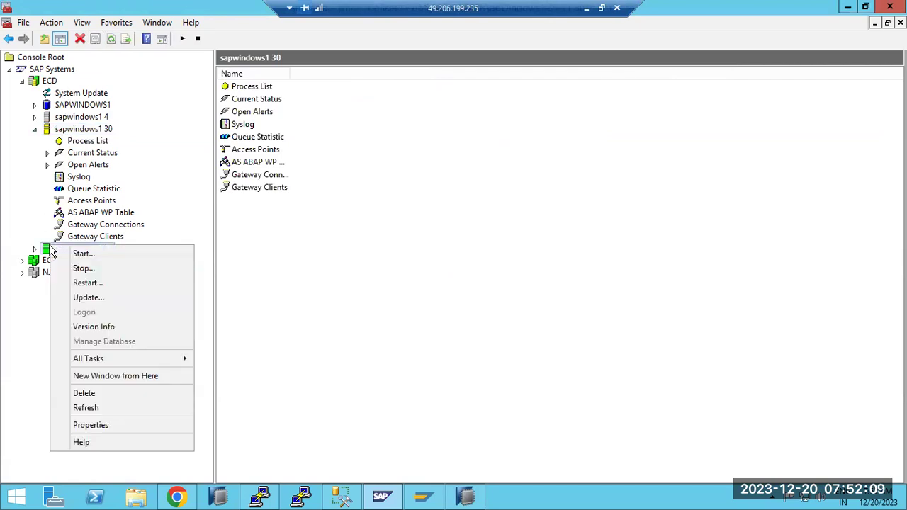
pyautogui.click(83, 269)
pyautogui.click(396, 374)
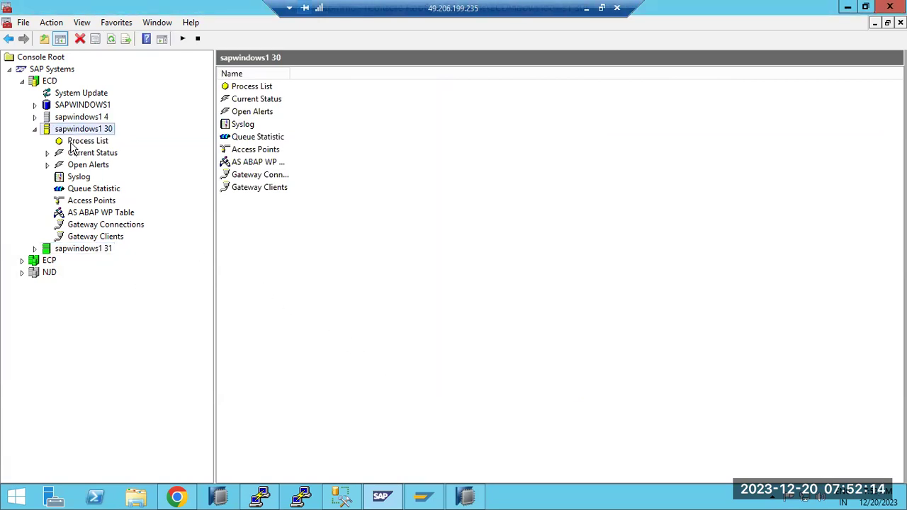
pyautogui.rightClick(63, 131)
pyautogui.click(95, 157)
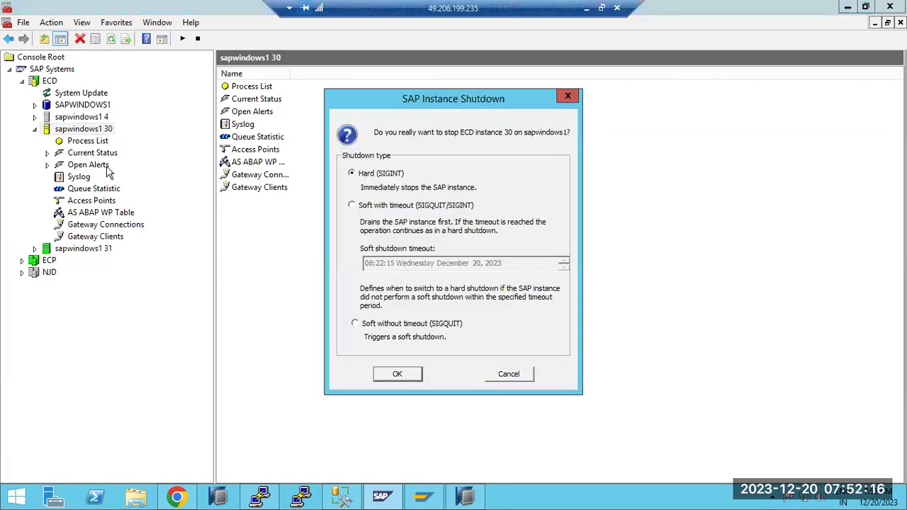
pyautogui.click(393, 376)
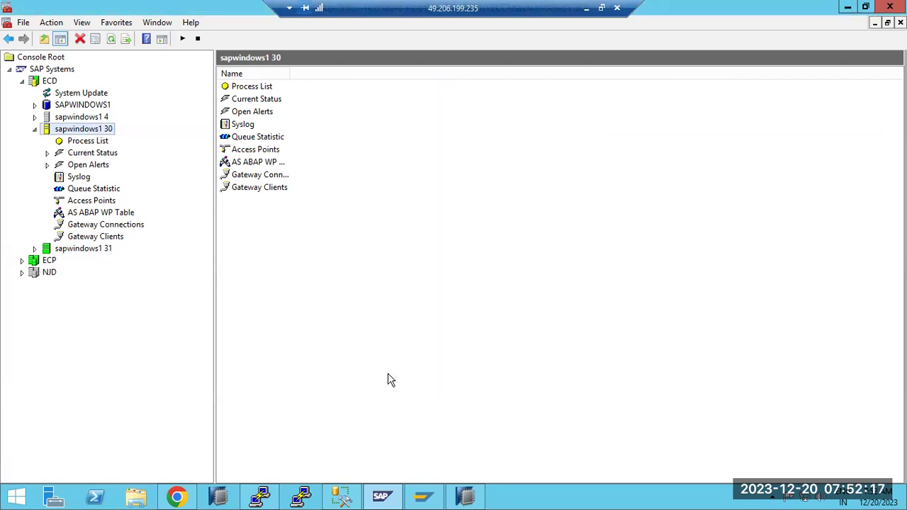
pyautogui.click(133, 496)
pyautogui.doubleClick(190, 258)
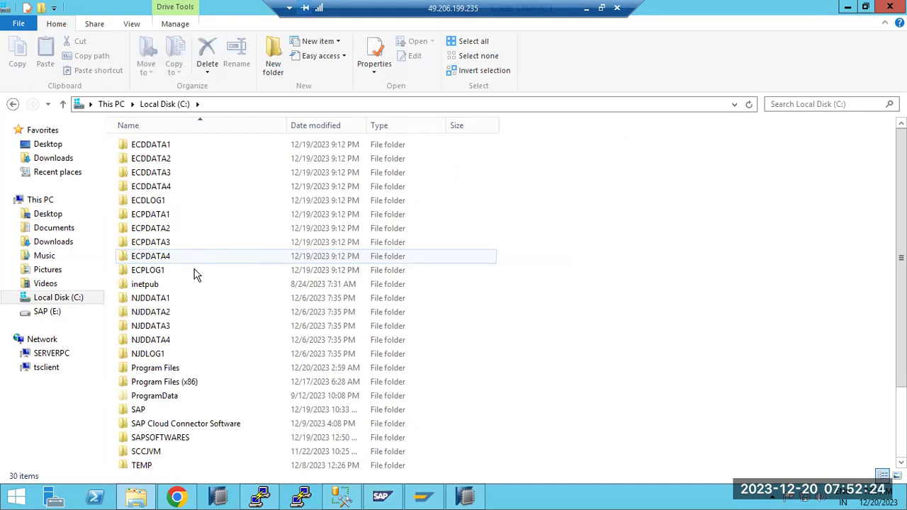
pyautogui.scroll(-1, 196, 392)
pyautogui.scroll(-2, 196, 394)
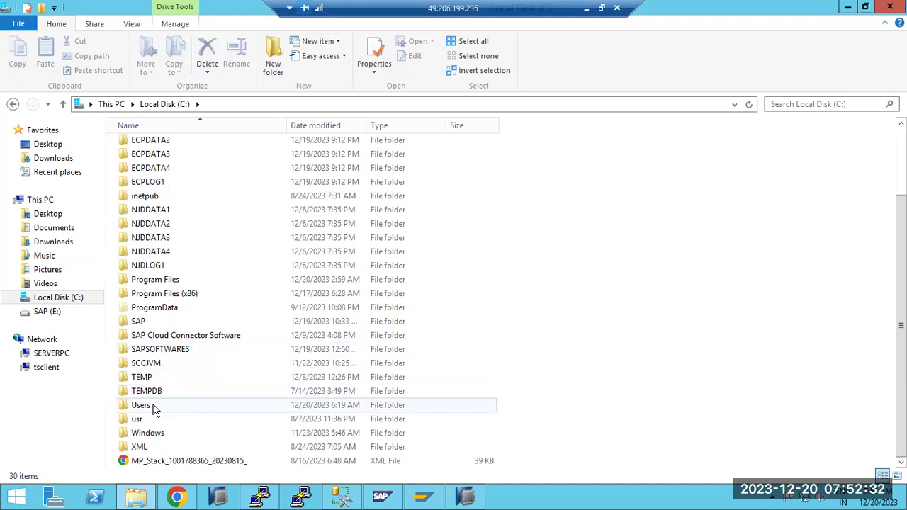
pyautogui.click(138, 497)
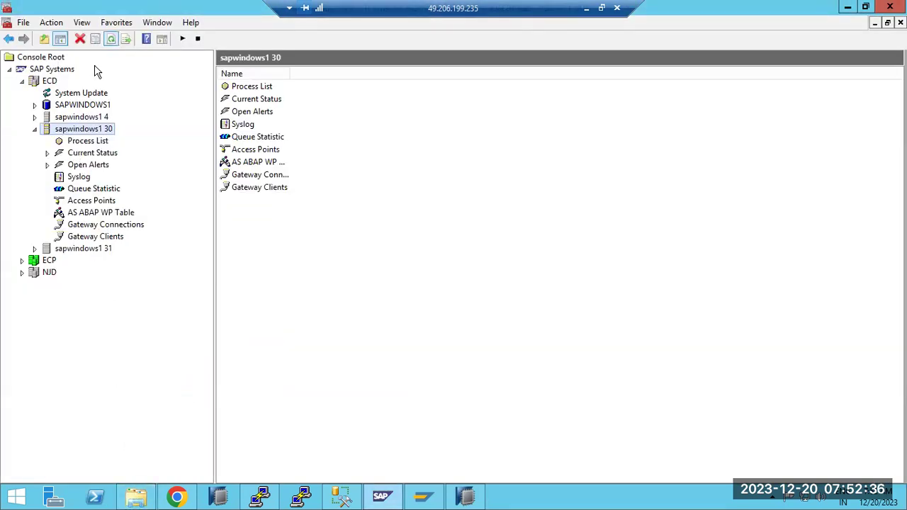
# Check instance 30's process list, where the dispatcher shows Stopped, and expand the ECP system.
pyautogui.rightClick(51, 252)
pyautogui.press('Escape')
pyautogui.rightClick(76, 132)
pyautogui.press('Escape')
pyautogui.click(95, 141)
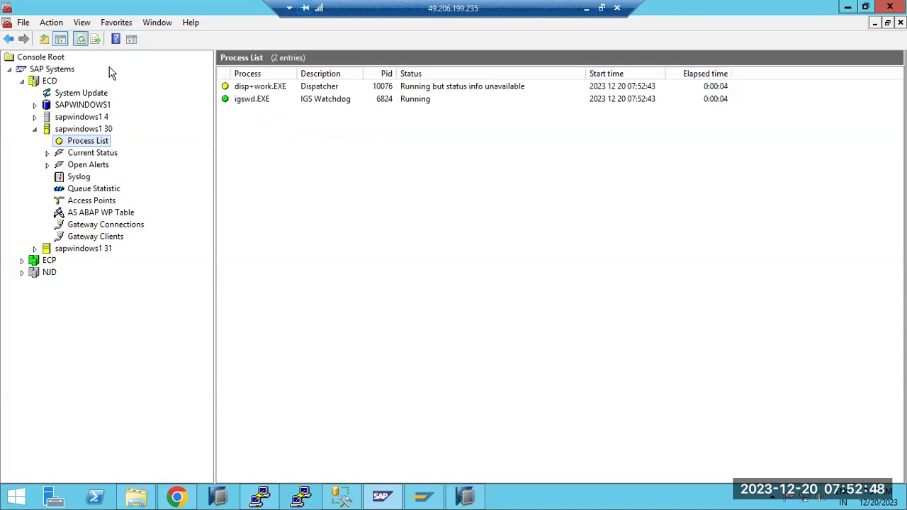
pyautogui.click(22, 260)
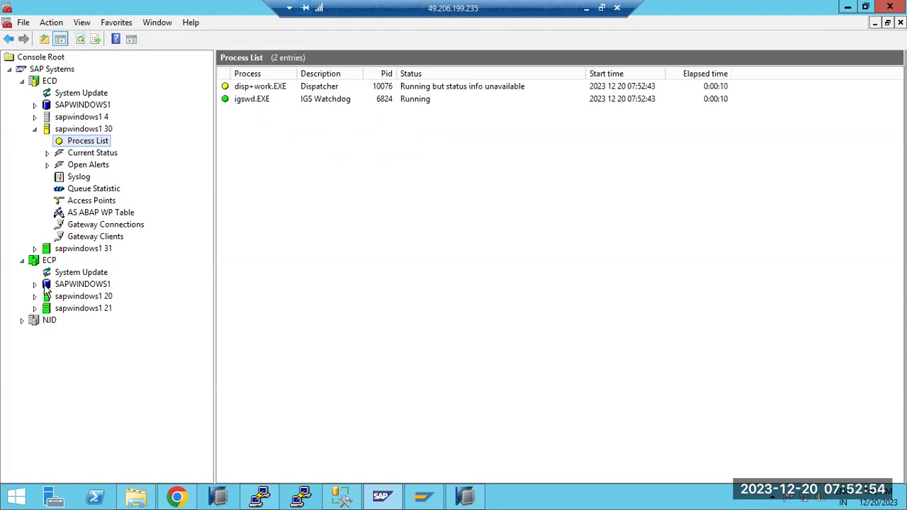
# Back out of stopping ECP, then stop the whole ECD system with a hard shutdown.
pyautogui.rightClick(33, 261)
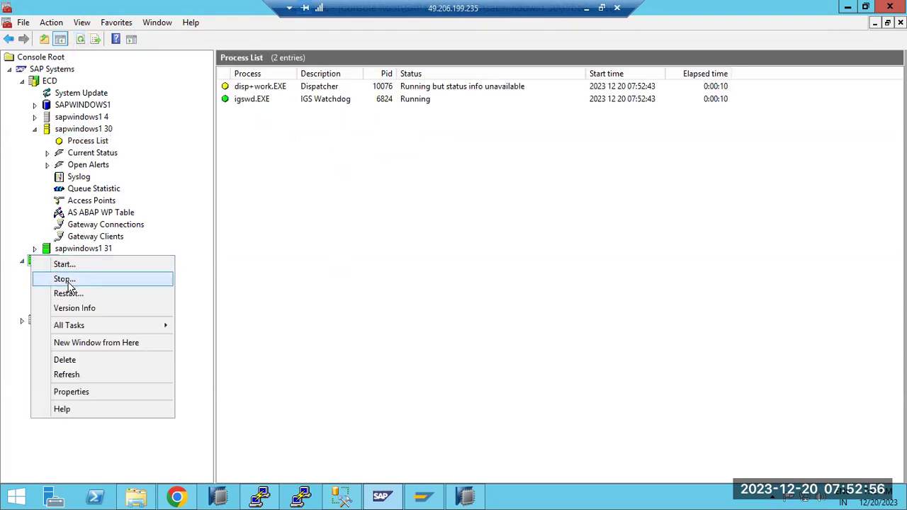
pyautogui.click(73, 283)
pyautogui.click(390, 393)
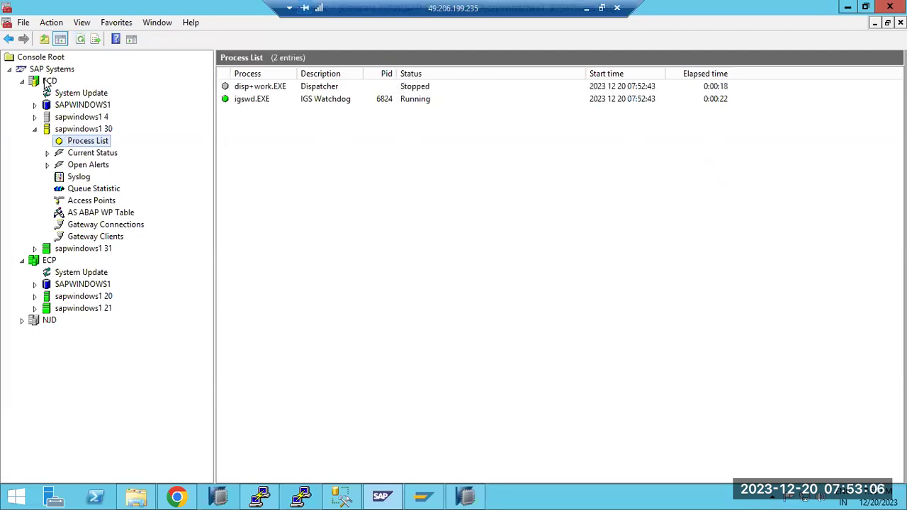
pyautogui.rightClick(46, 83)
pyautogui.click(72, 104)
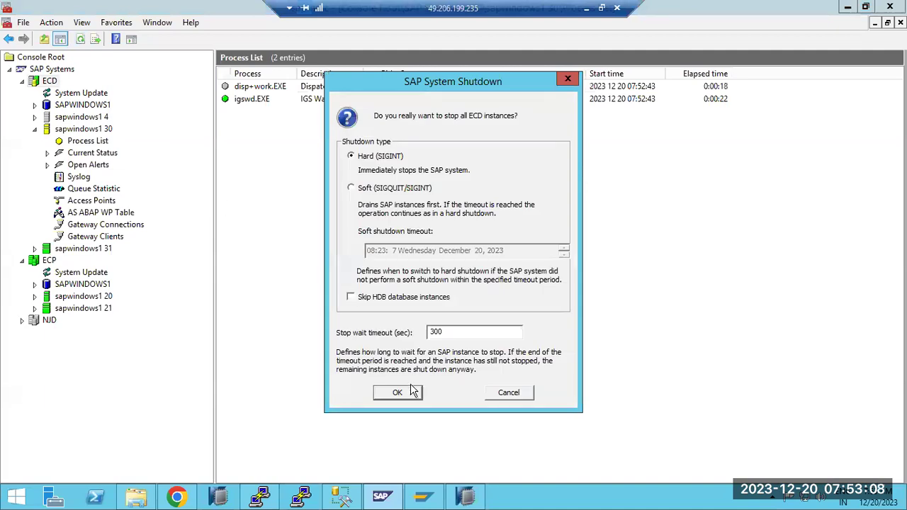
pyautogui.click(408, 392)
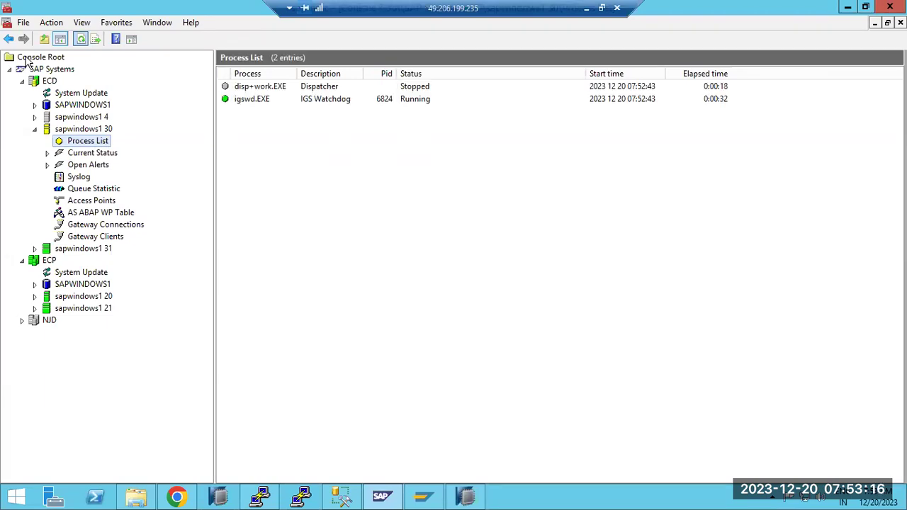
pyautogui.click(589, 9)
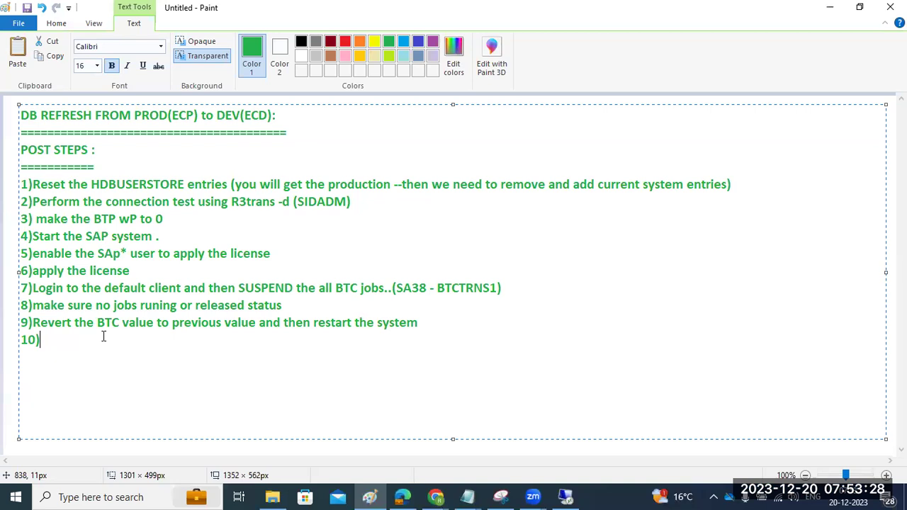
# Type notes 10 'Import the RFC table TRANSPORT' and 11 'Import the UMR (SCC7)', then start 12.
pyautogui.write('Import the')
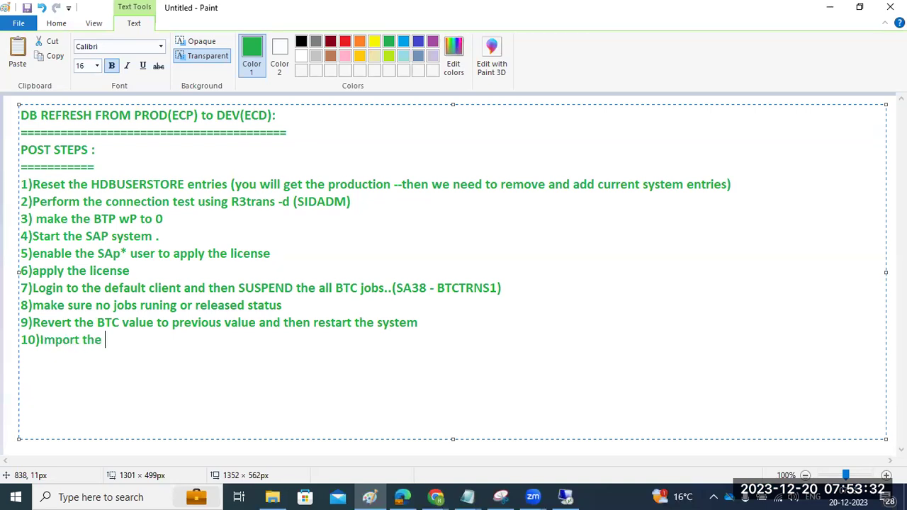
pyautogui.write(' RFC table')
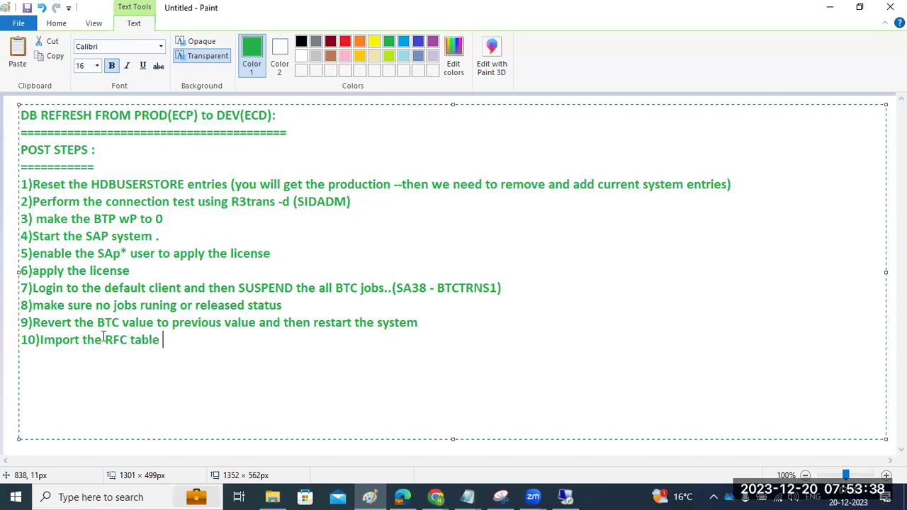
pyautogui.write('TRANSPOR')
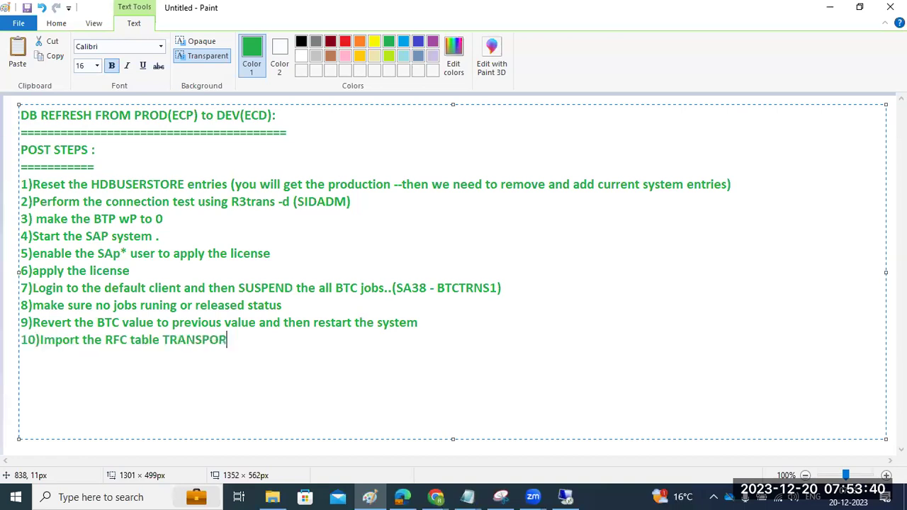
pyautogui.write('T 11)Import the')
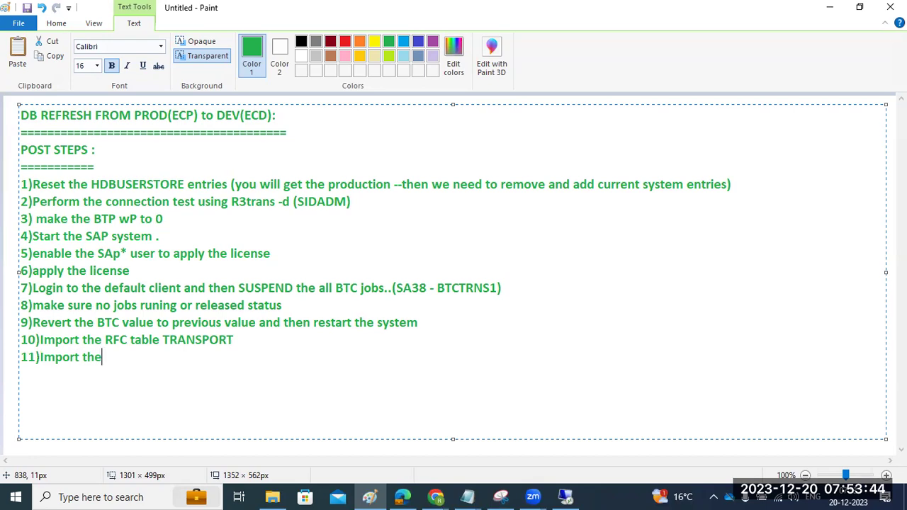
pyautogui.write(' UMR (S')
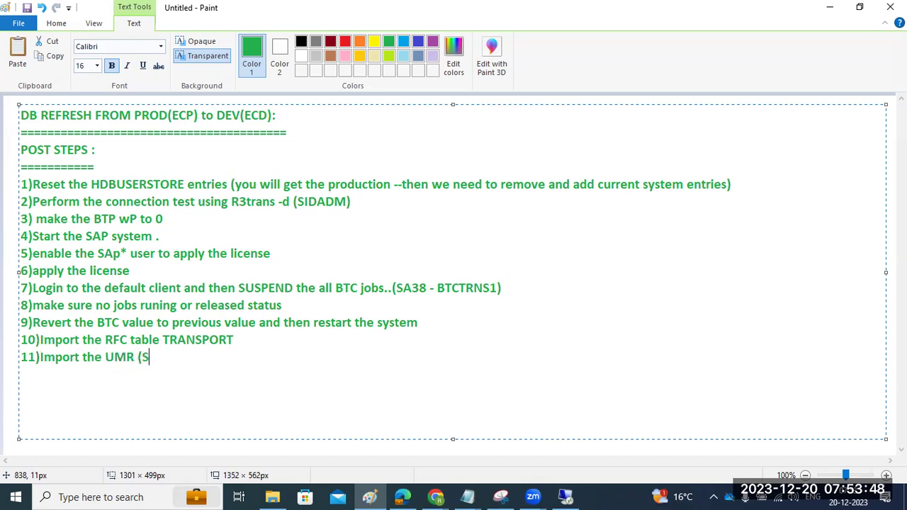
pyautogui.write('CC7)')
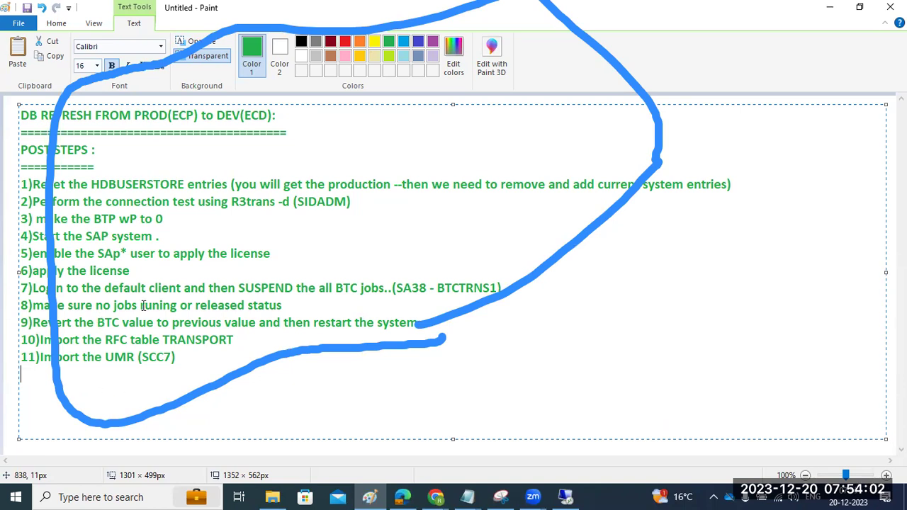
pyautogui.click(43, 370)
pyautogui.write('12')
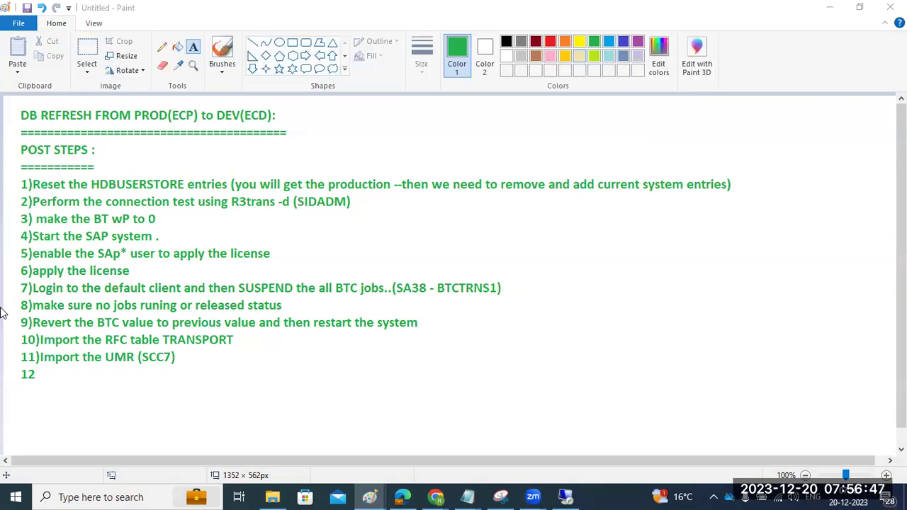
# Correct the step 3 line in the Paint notes to read BTC by adding the missing C.
pyautogui.click(39, 217)
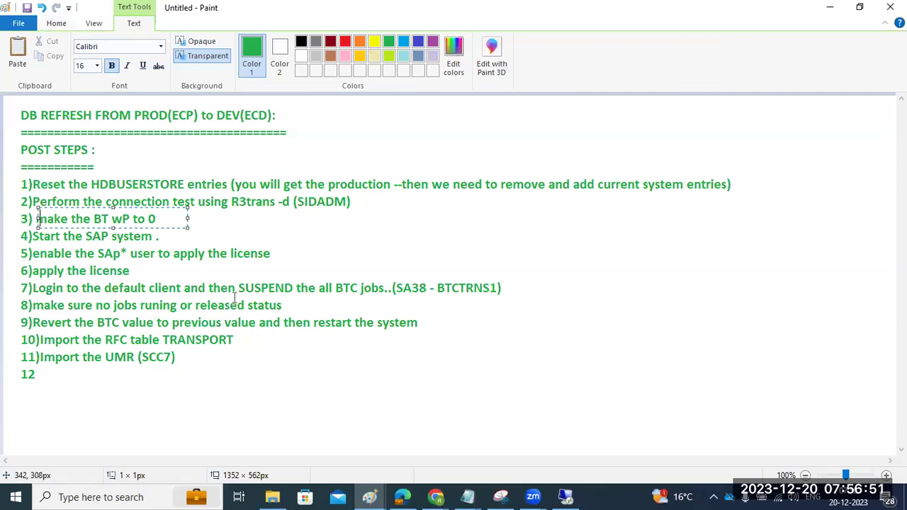
pyautogui.click(277, 255)
pyautogui.click(104, 213)
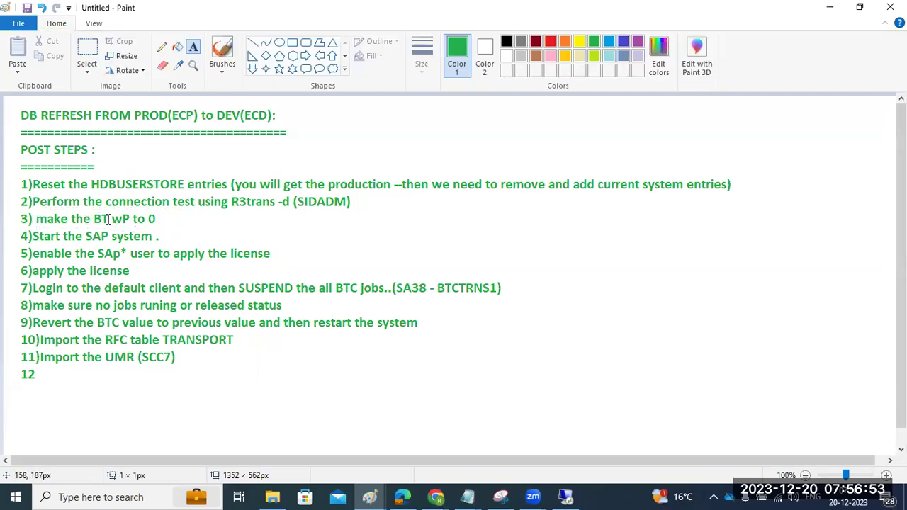
pyautogui.write('C')
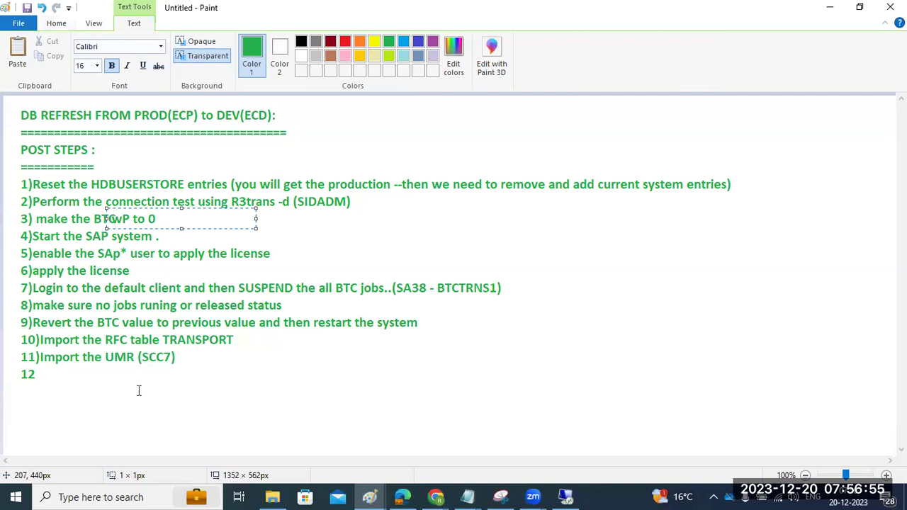
pyautogui.click(132, 403)
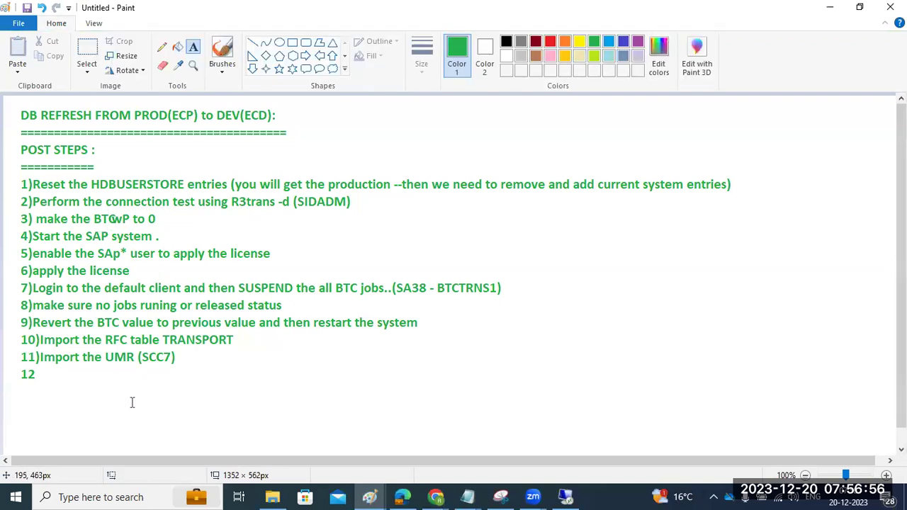
# Add the side note '(MAKE the BTC WP to 0 (profie)' beside step 3 and fix it onto the canvas.
pyautogui.click(182, 223)
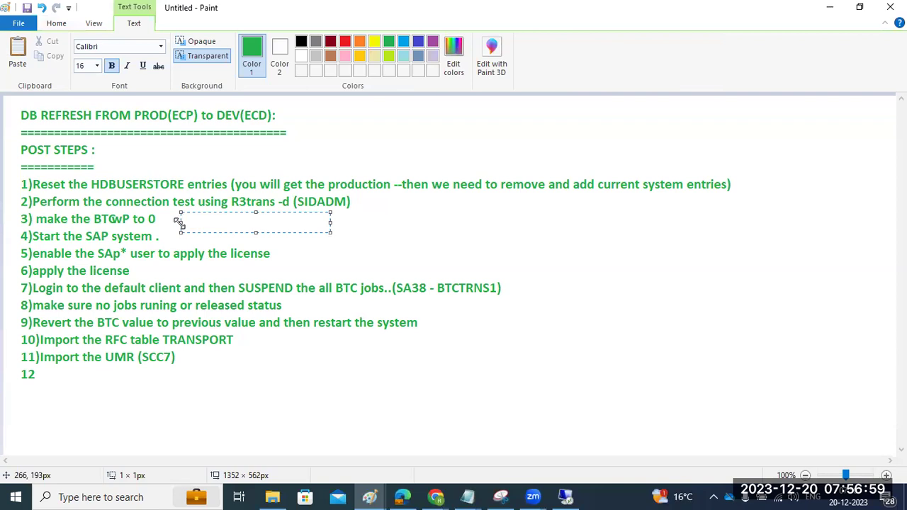
pyautogui.write('(MAKE the BTC WP to 0')
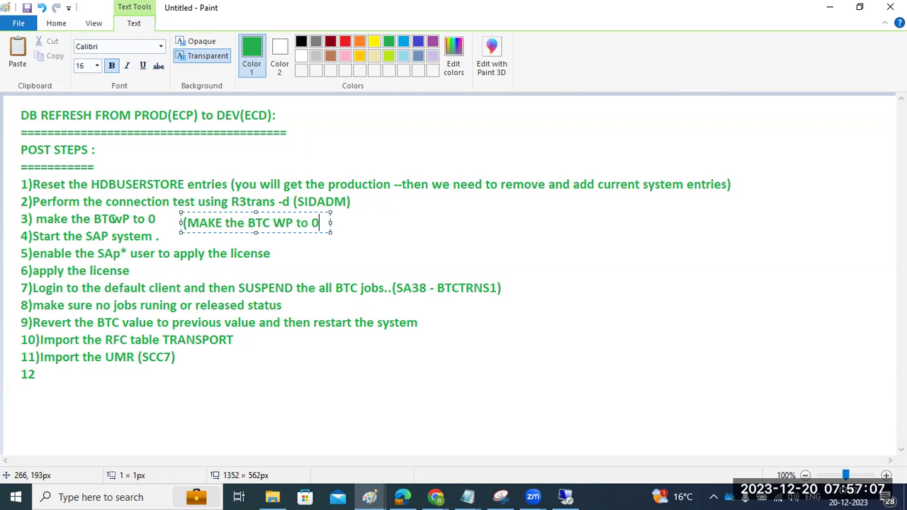
pyautogui.press('Return')
pyautogui.write('(')
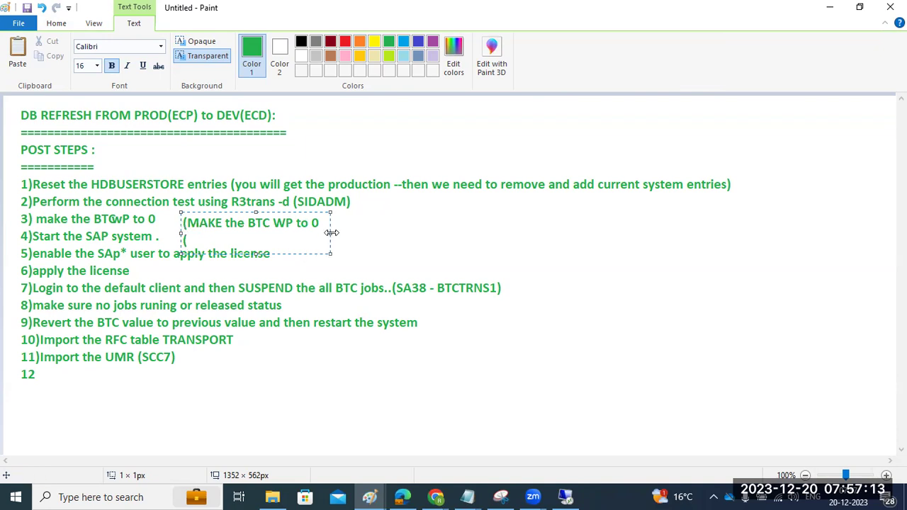
pyautogui.moveTo(332, 233); pyautogui.dragTo(832, 232)
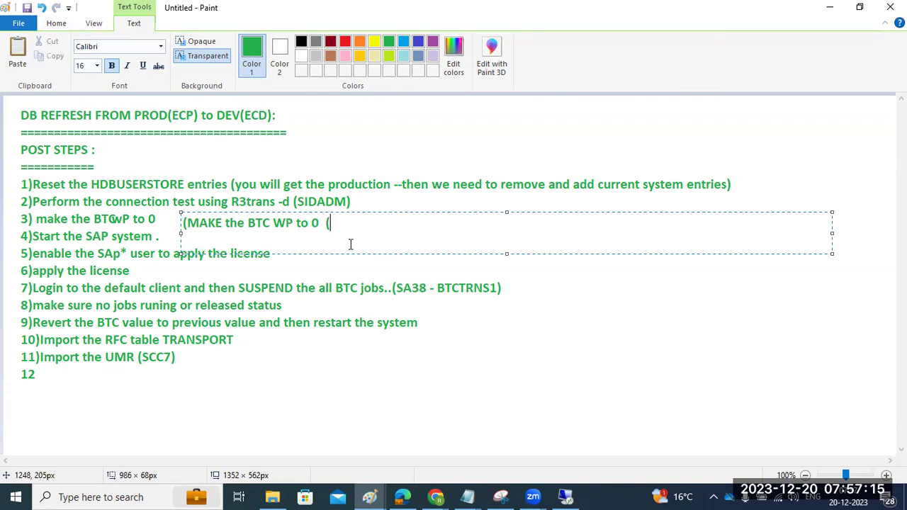
pyautogui.click(274, 226)
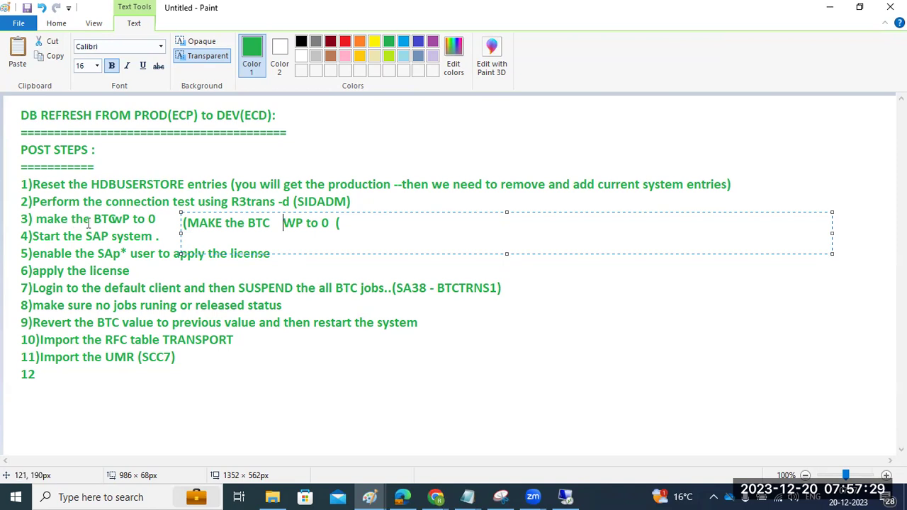
pyautogui.click(364, 222)
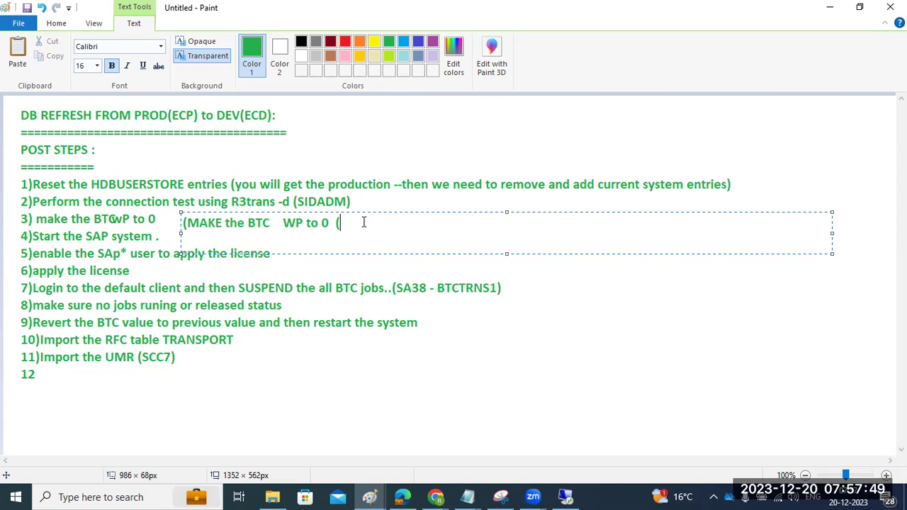
pyautogui.write('profie')
pyautogui.click(37, 389)
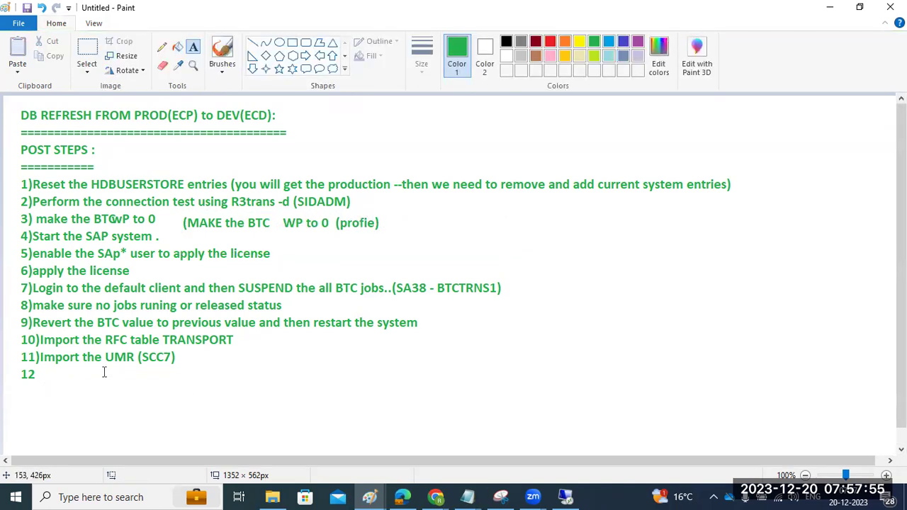
# In SAP MMC on the remote server, check the process list of ECP instance sapwindows1 20.
pyautogui.click(566, 496)
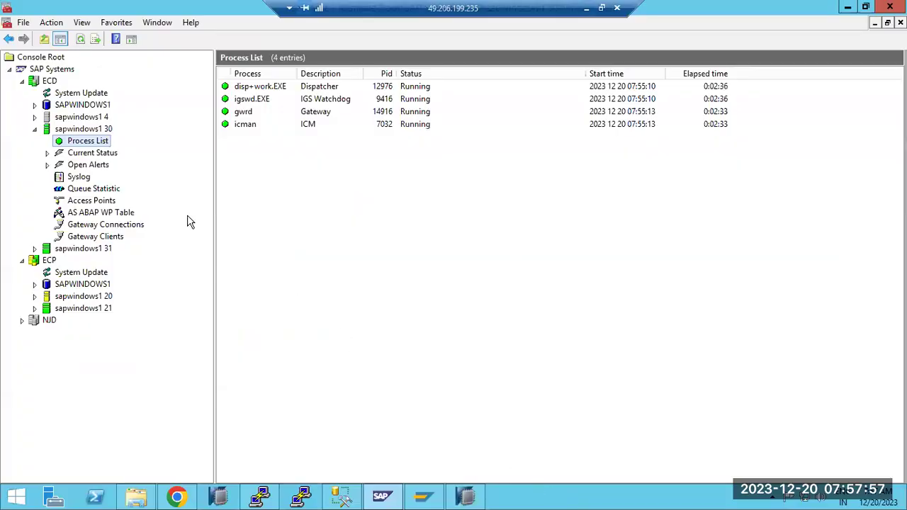
pyautogui.click(35, 297)
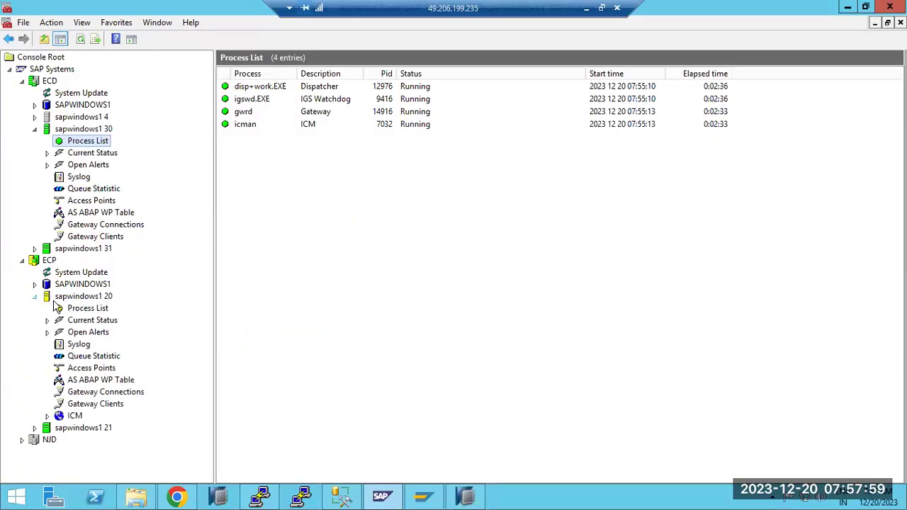
pyautogui.click(59, 308)
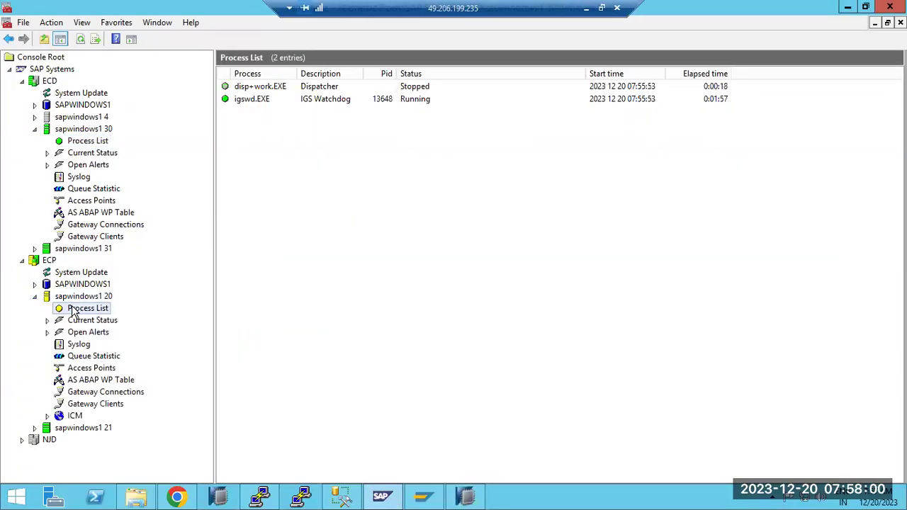
pyautogui.click(34, 297)
# Log on to the ECD connection in client 100 with the user name and password, dismissing the TMS notice.
pyautogui.click(423, 496)
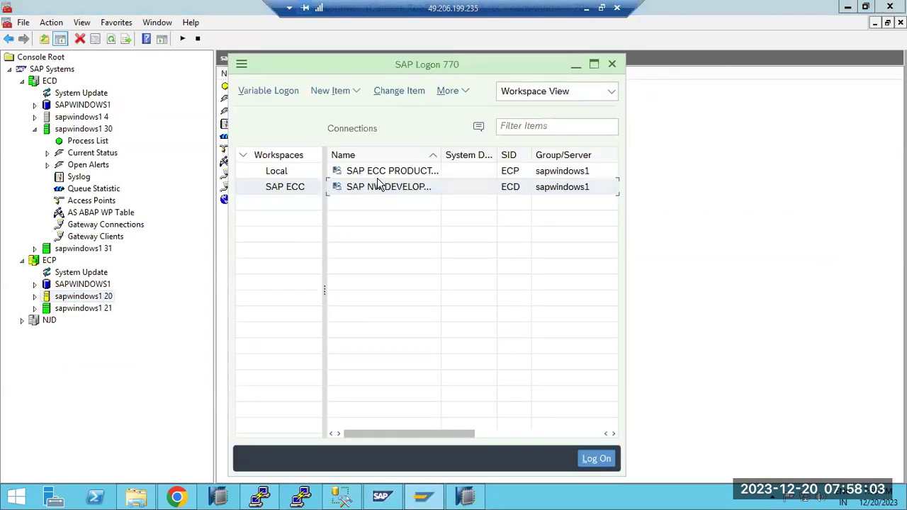
pyautogui.doubleClick(388, 186)
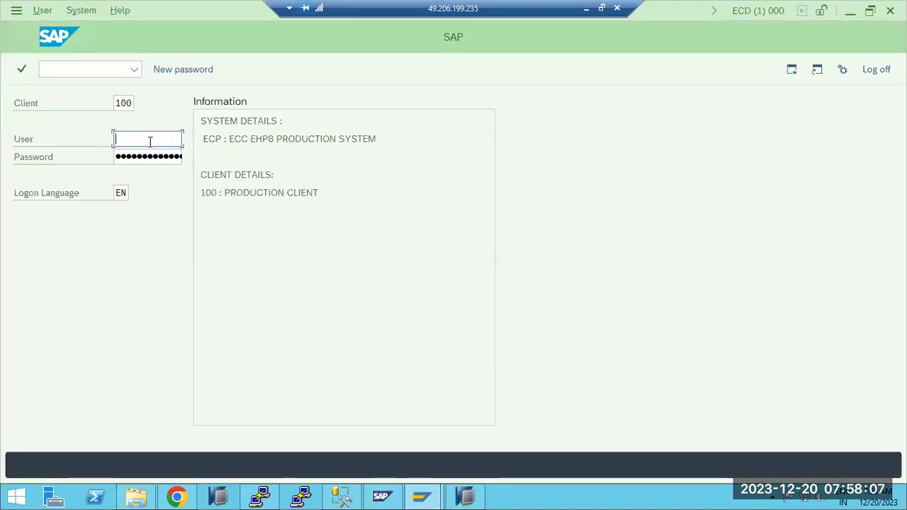
pyautogui.write('basis')
pyautogui.press('Tab')
pyautogui.hotkey('ctrl', 'v')
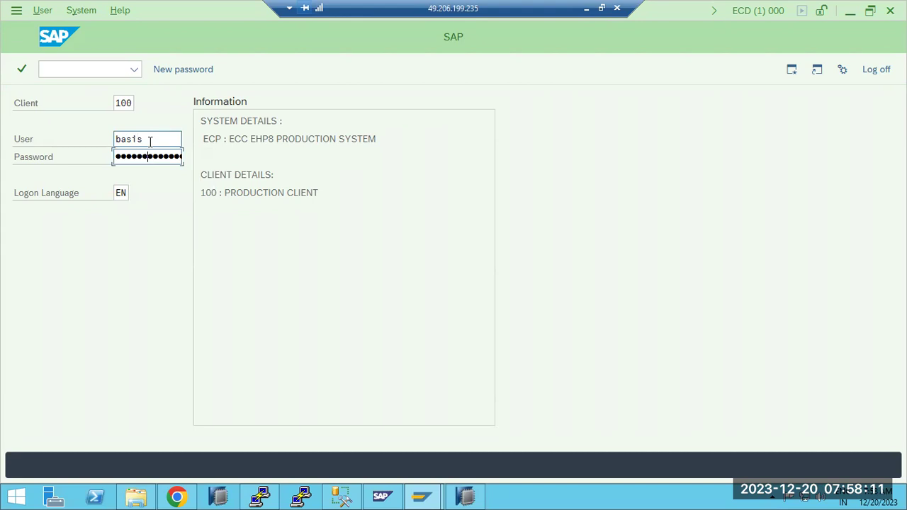
pyautogui.press('Return')
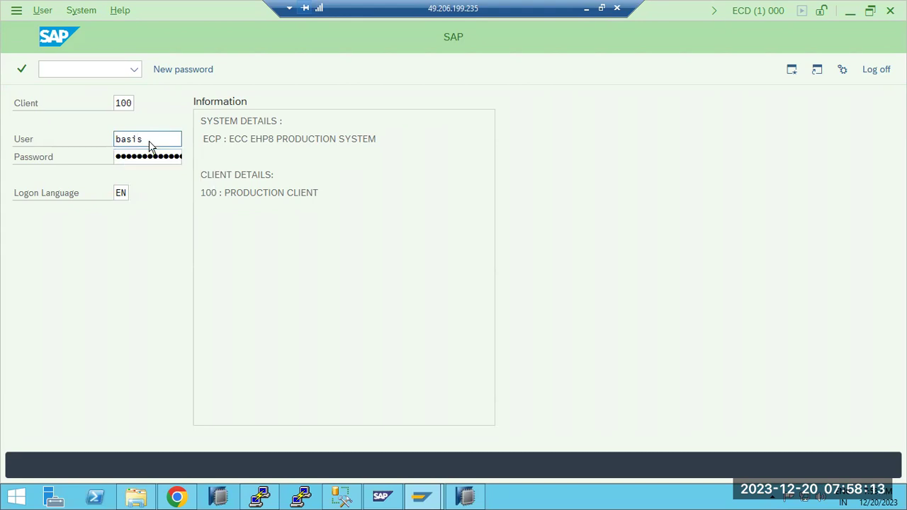
pyautogui.press('Return')
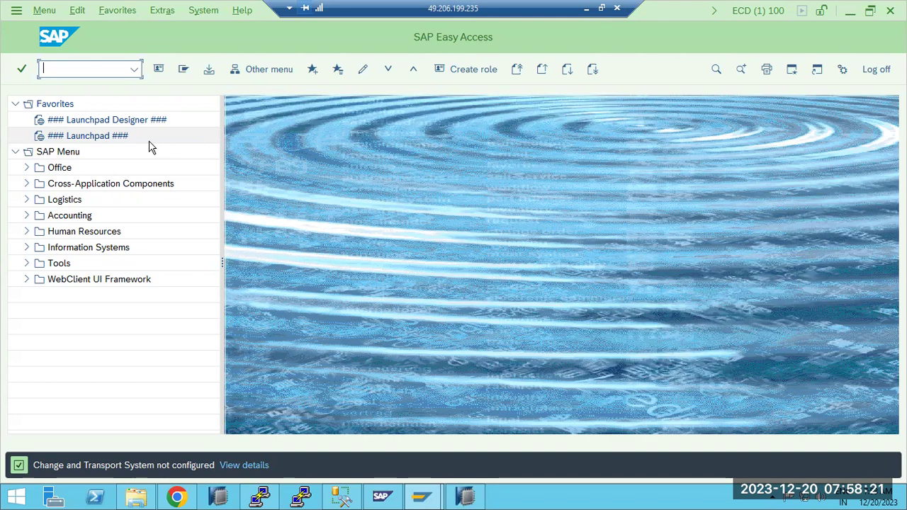
# Confirm in SM50 that background work processes show 4 / 4.
pyautogui.write('s')
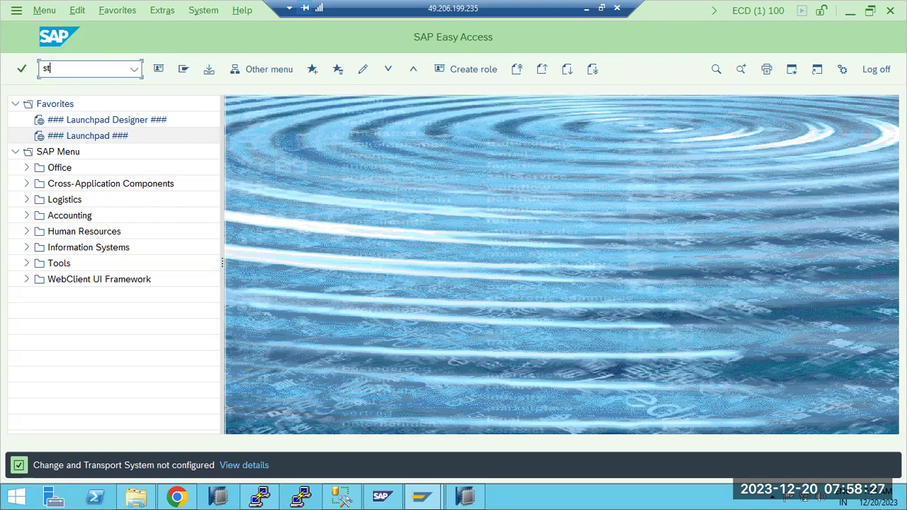
pyautogui.write('sm50')
pyautogui.press('Return')
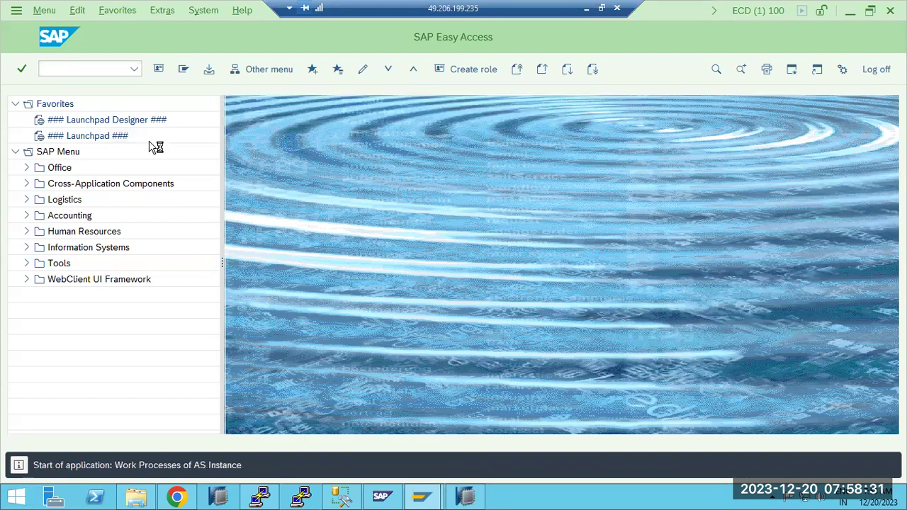
pyautogui.moveTo(157, 151); pyautogui.dragTo(183, 152)
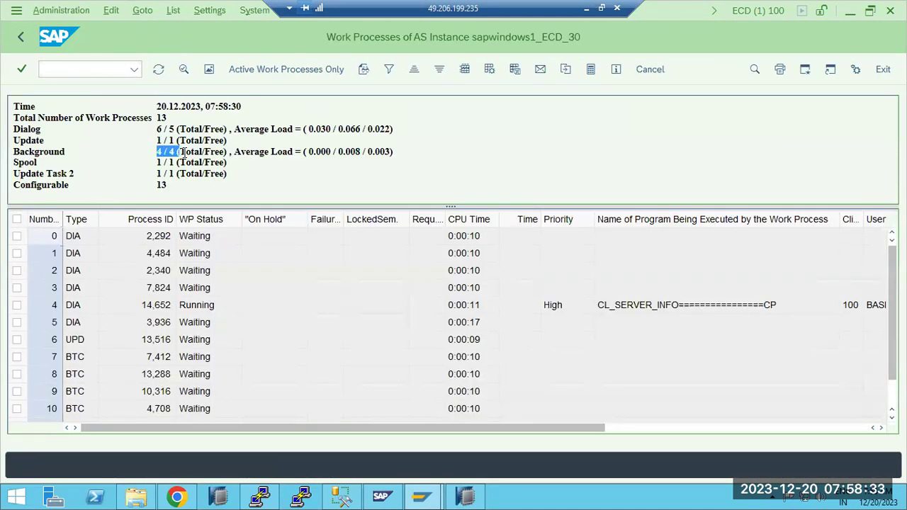
pyautogui.click(75, 68)
pyautogui.press('F3')
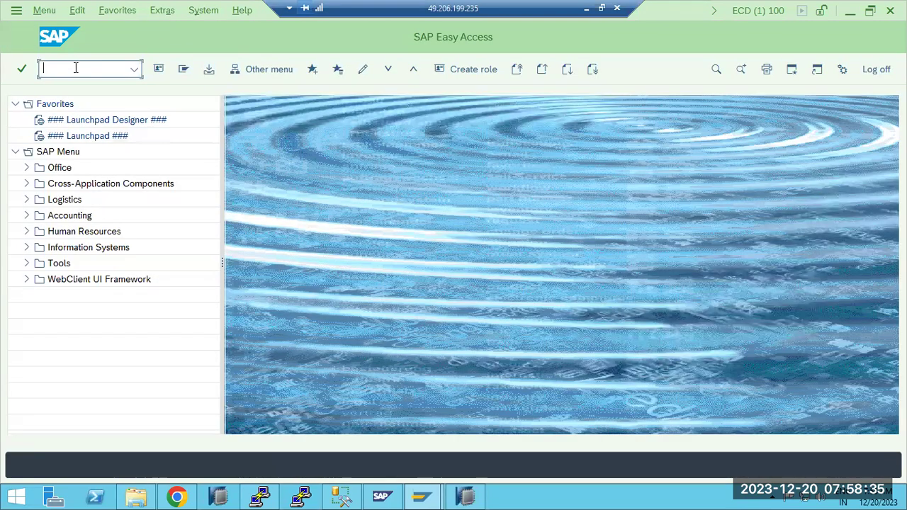
# Run the SICK consistency check, then try STMS_IMPORT, which reports TMS not configured for ECD.
pyautogui.write('smck')
pyautogui.press('Return')
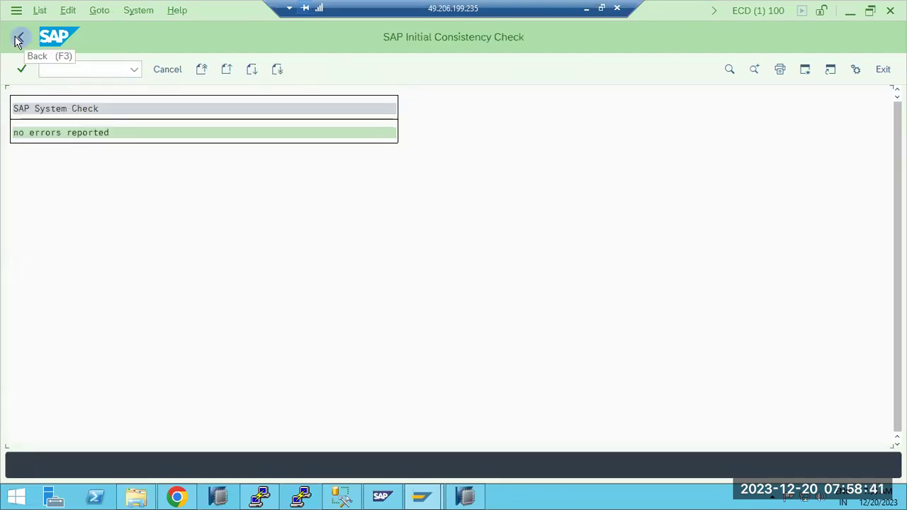
pyautogui.click(18, 39)
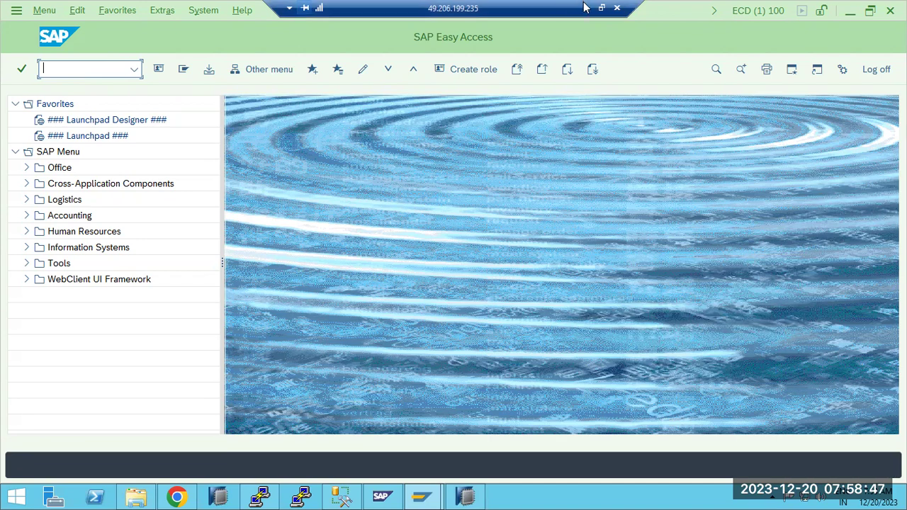
pyautogui.write('stms')
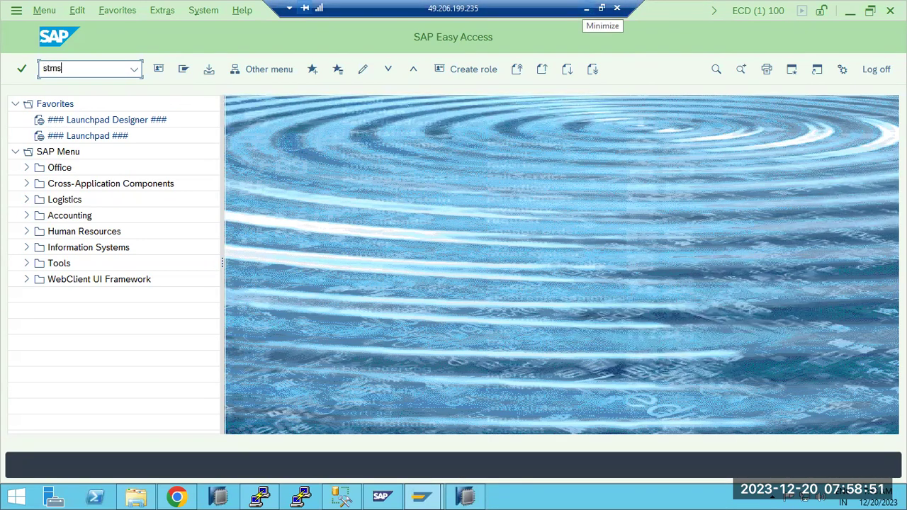
pyautogui.write('_import')
pyautogui.press('Return')
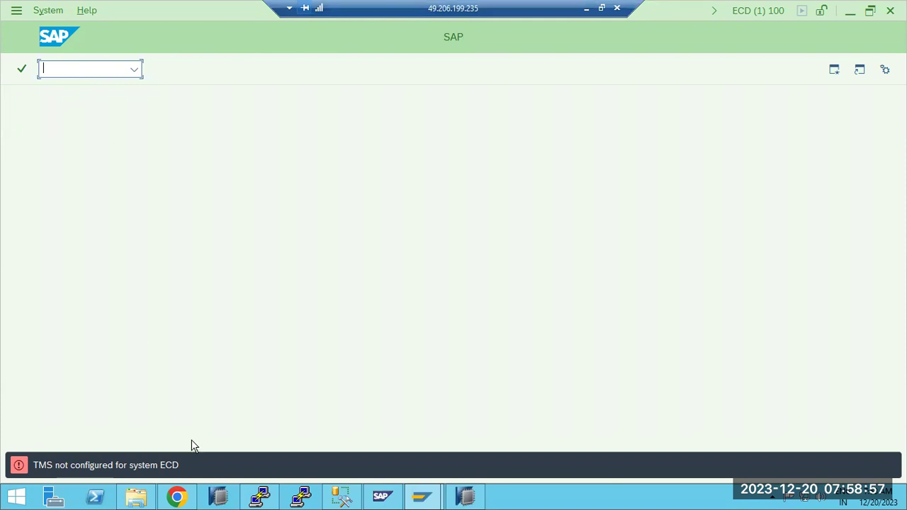
# Start a new ECD logon from SAP Logon, replacing client 100 with 000 and entering the user name.
pyautogui.moveTo(421, 496)
pyautogui.click(347, 418)
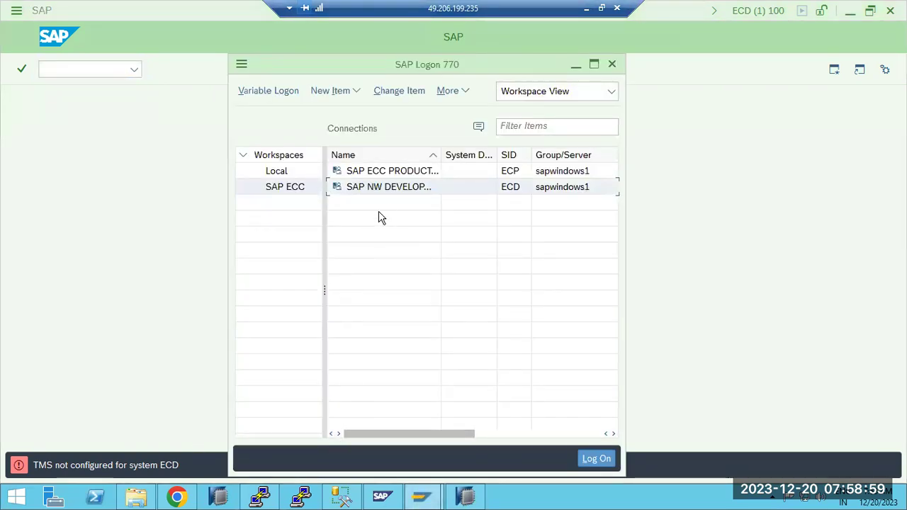
pyautogui.doubleClick(392, 187)
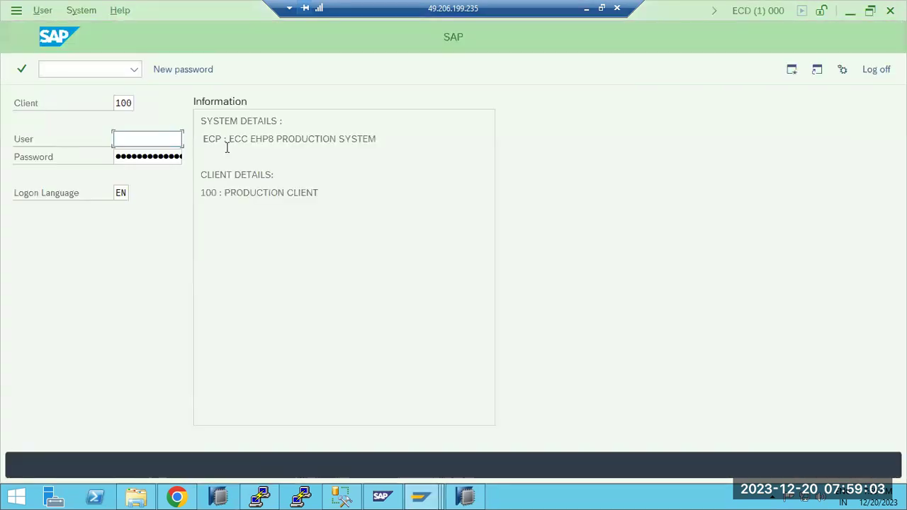
pyautogui.click(124, 103)
pyautogui.doubleClick(126, 106)
pyautogui.write('000')
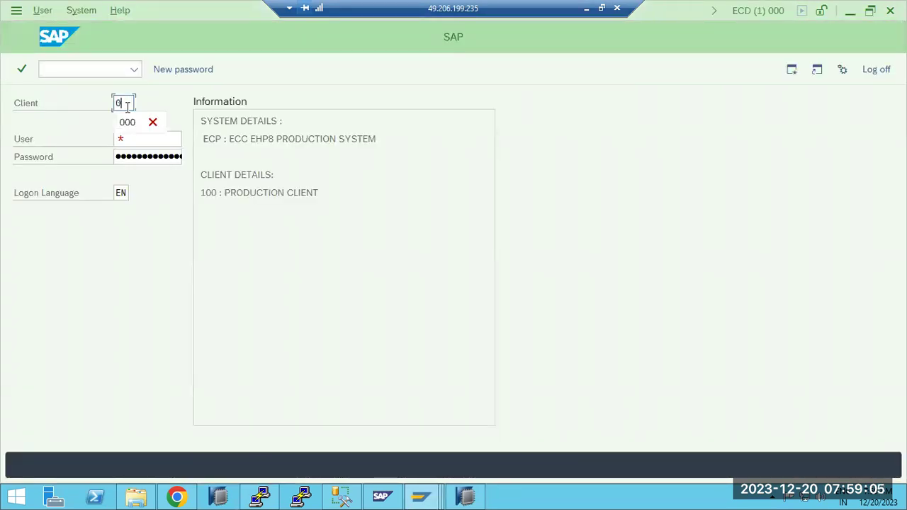
pyautogui.press('Tab')
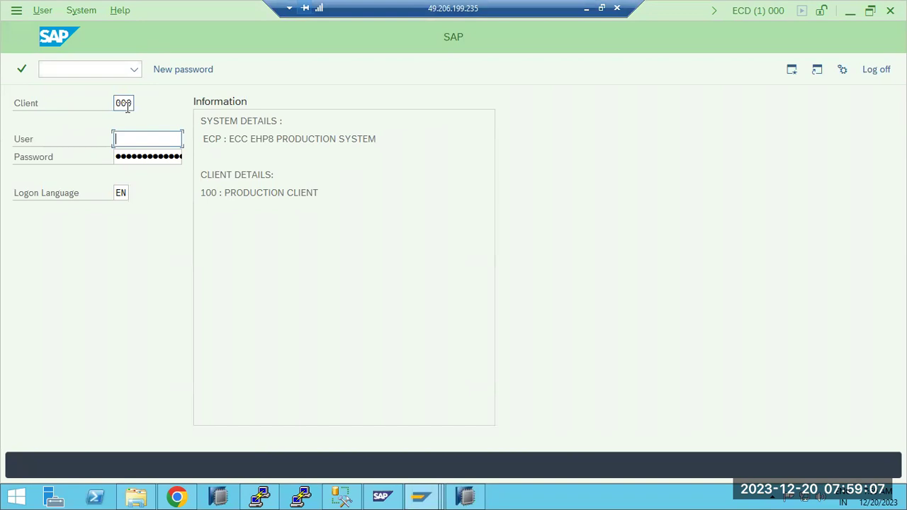
pyautogui.write('basis')
pyautogui.press('Tab')
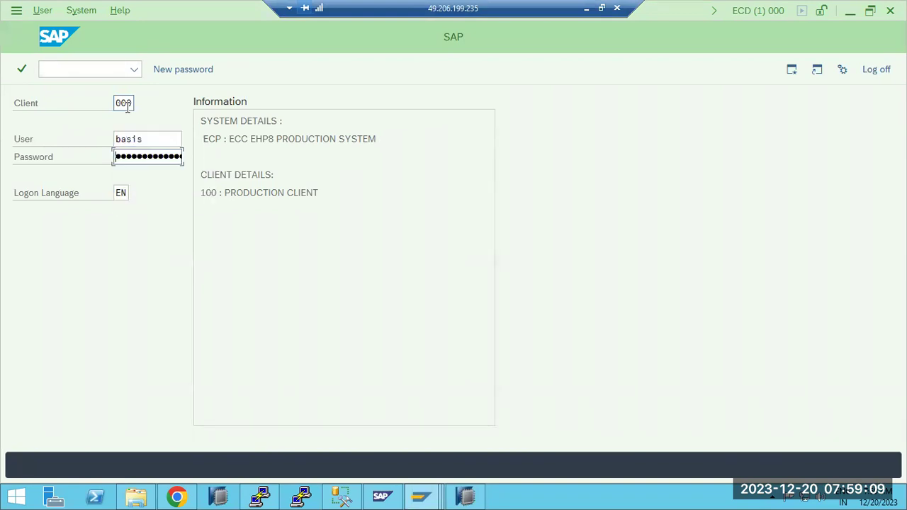
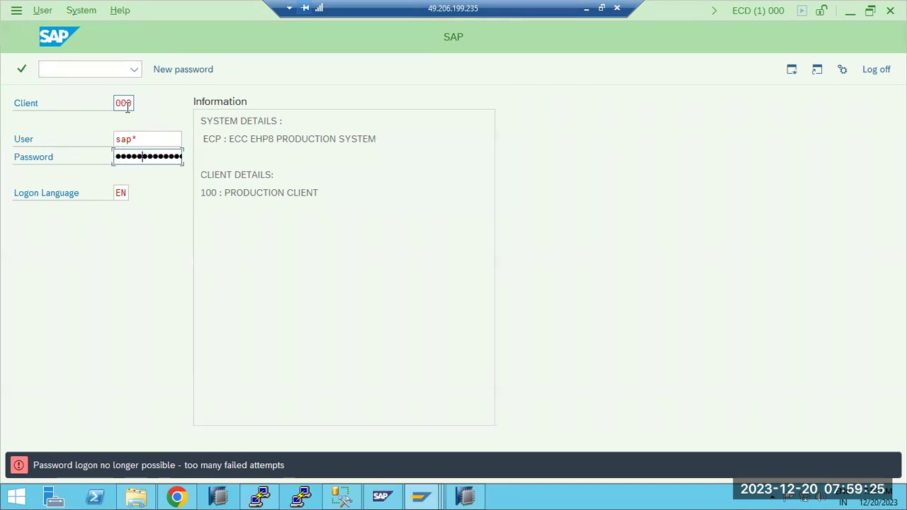
# Log on to client 000 of ECD and start transaction STMS.
pyautogui.press('Return')
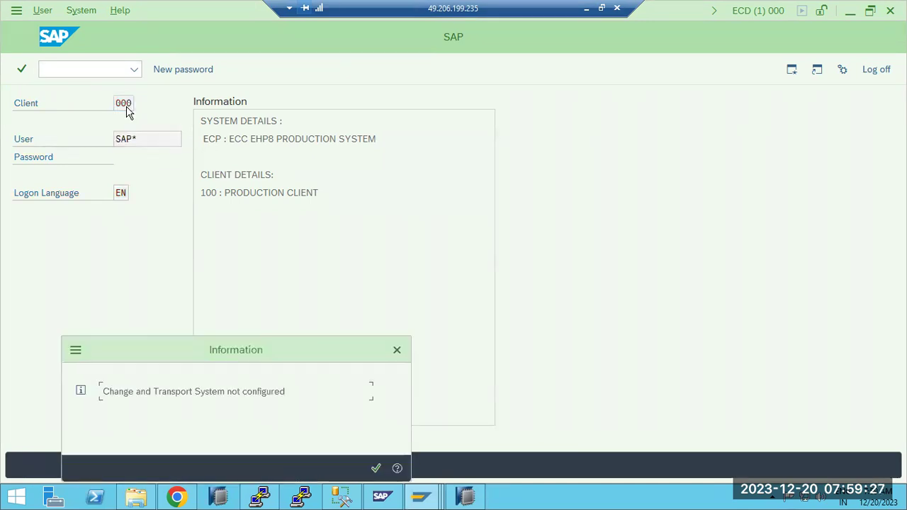
pyautogui.write('stms')
pyautogui.press('Return')
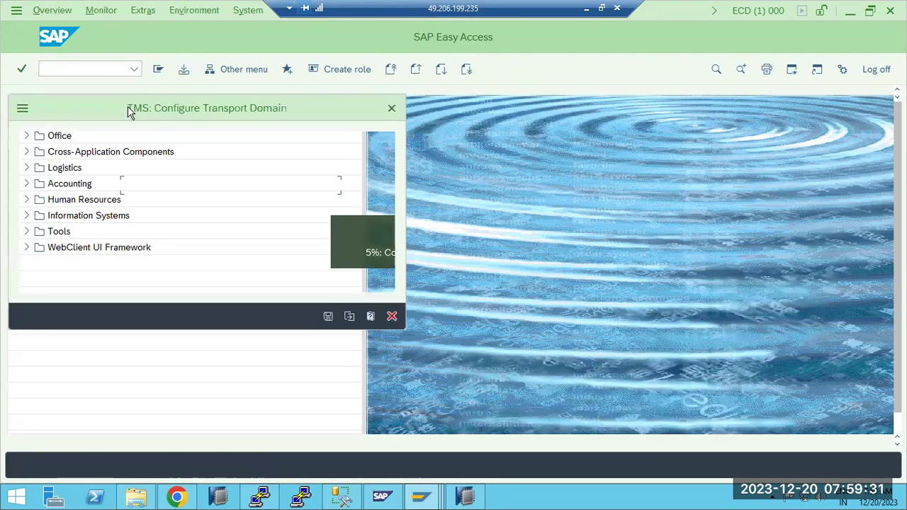
# Save the DOMAIN_ECD transport domain and confirm the TMSADM user's password.
pyautogui.click(328, 316)
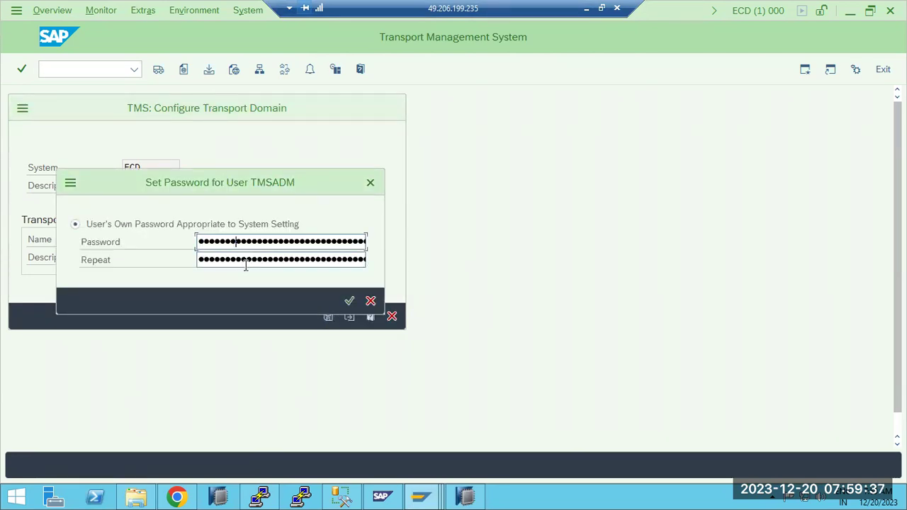
pyautogui.press('Tab')
pyautogui.write('••••')
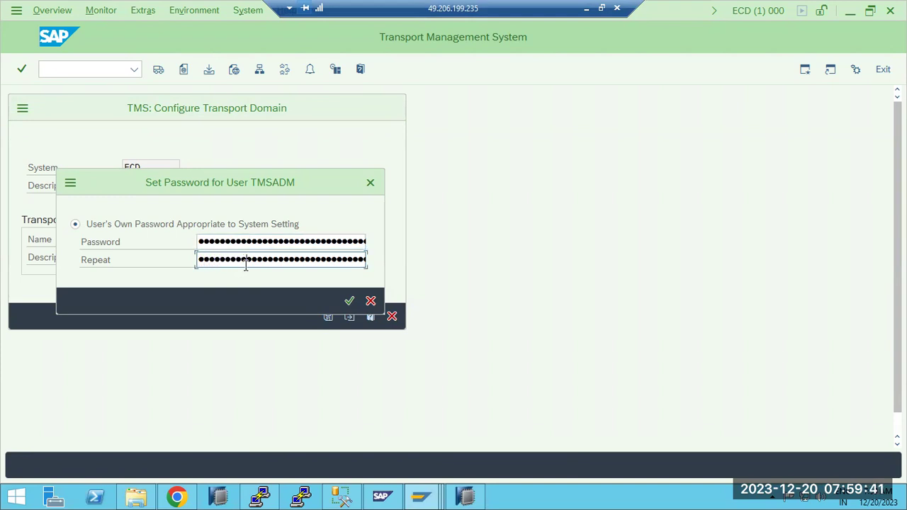
pyautogui.press('Return')
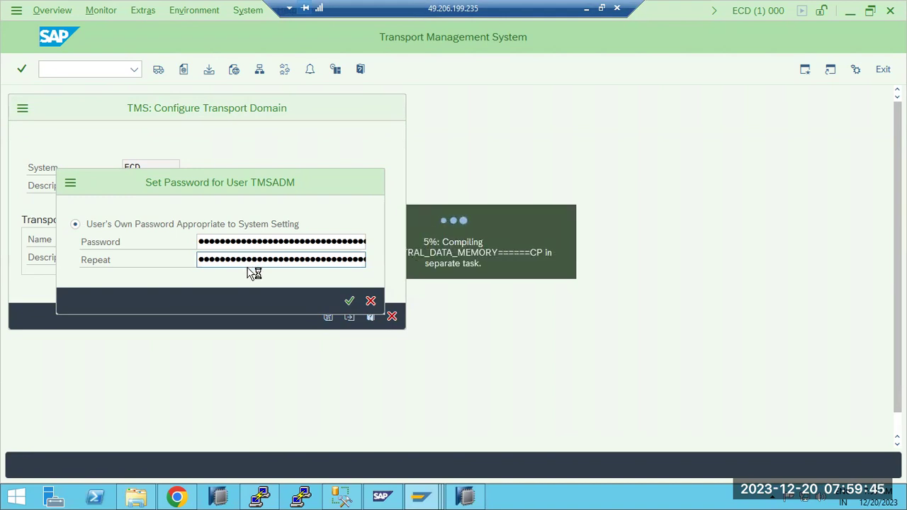
# Type 'Reconfigure the STMS' beside checklist item 12 in Paint.
pyautogui.click(586, 8)
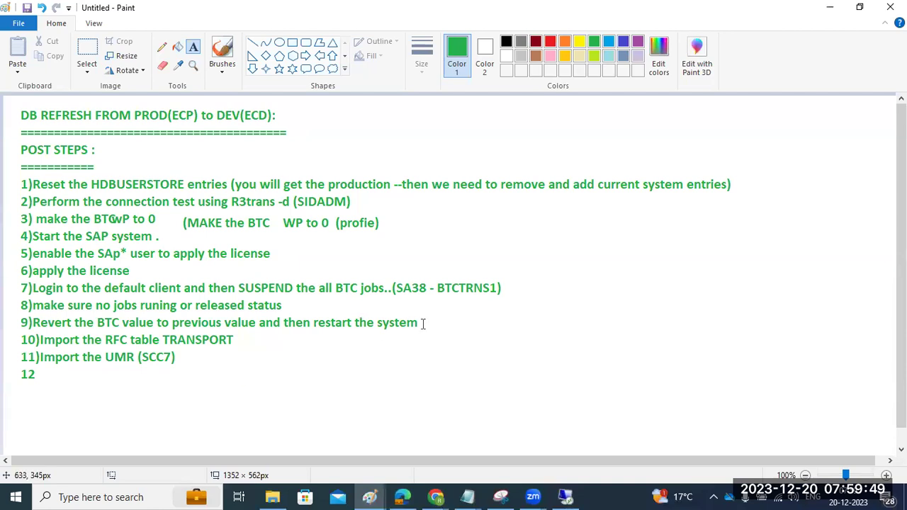
pyautogui.click(45, 368)
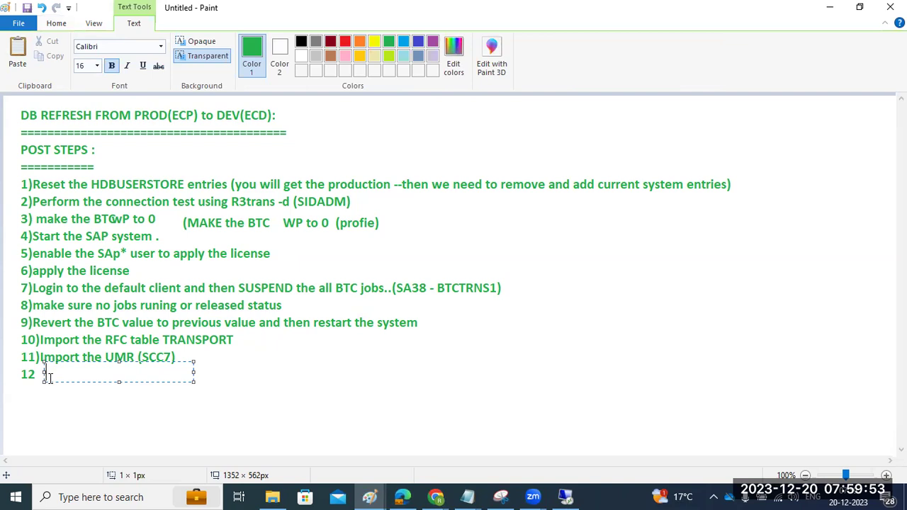
pyautogui.write('Reconfigure the STMS')
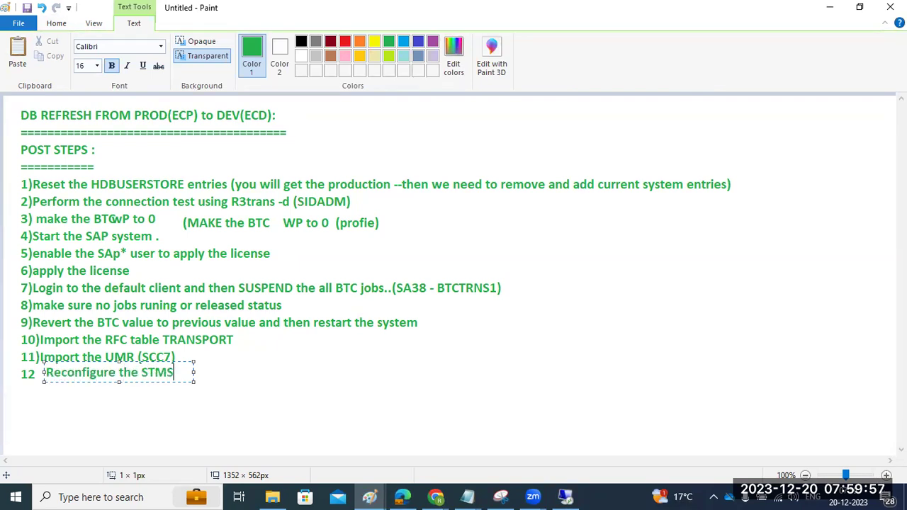
# Commit the item 12 text and bring up the second, blank Paint window.
pyautogui.click(565, 496)
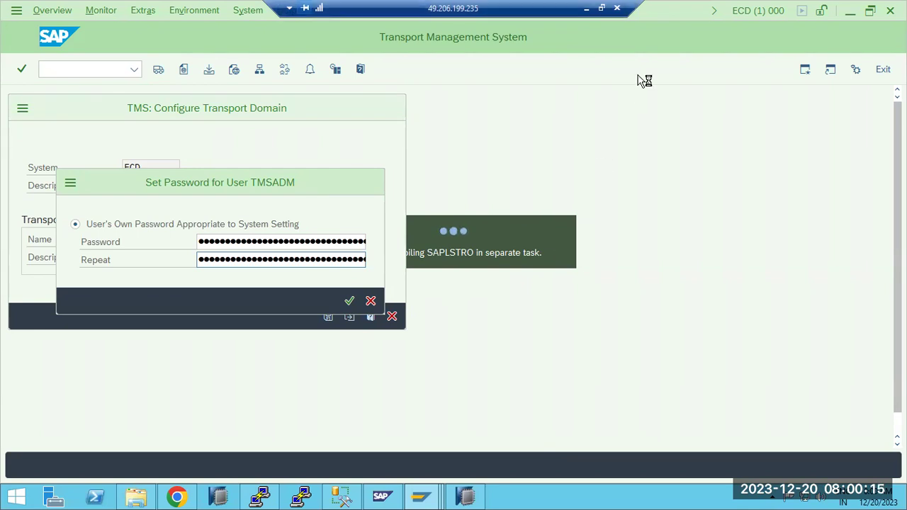
pyautogui.hotkey('alt', 'Tab')
pyautogui.click(266, 402)
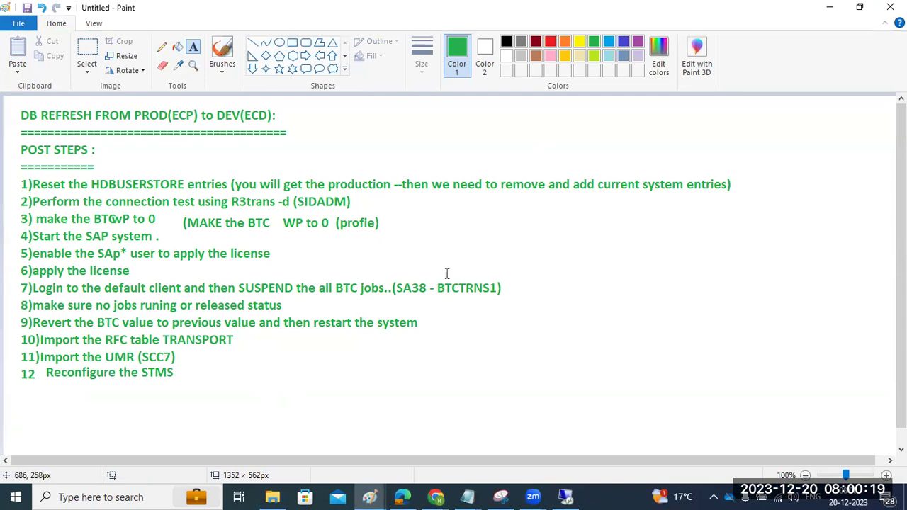
pyautogui.moveTo(369, 497)
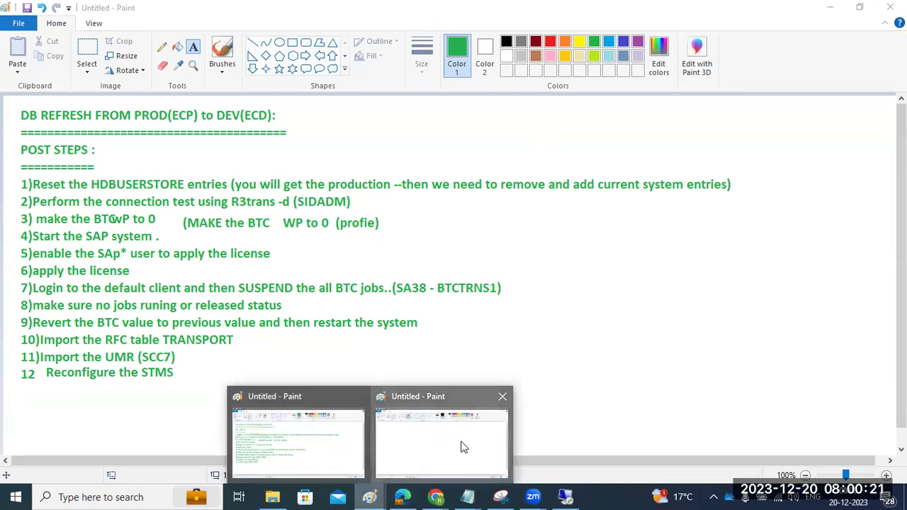
pyautogui.click(462, 446)
# Draw a large text box across most of the blank Paint canvas.
pyautogui.click(193, 47)
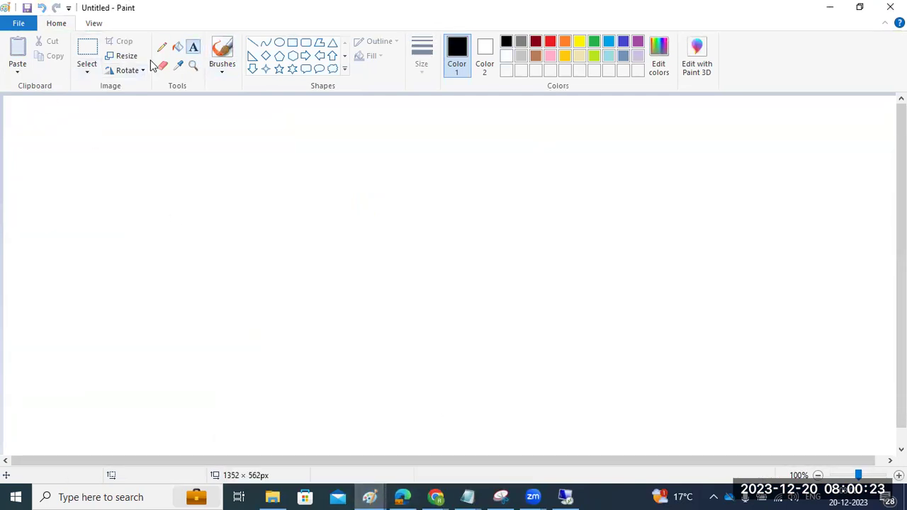
pyautogui.click(28, 104)
pyautogui.moveTo(53, 135); pyautogui.dragTo(861, 441)
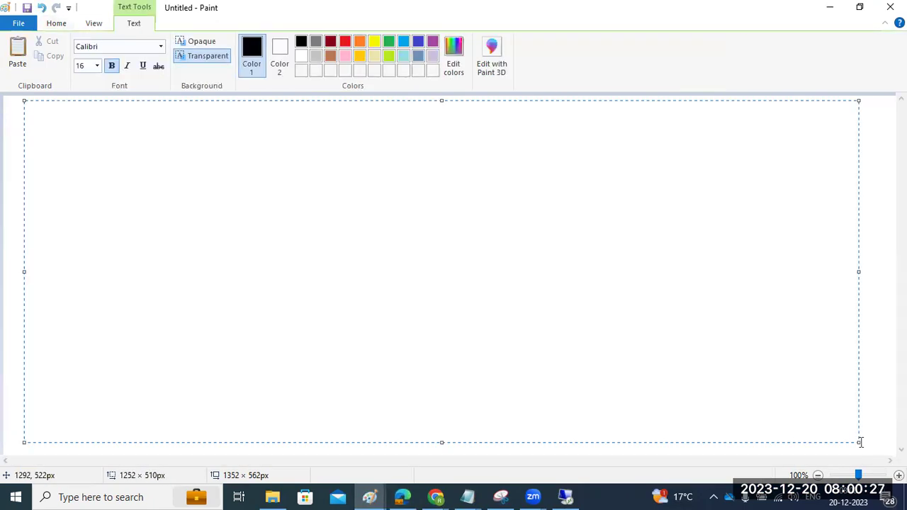
pyautogui.click(358, 494)
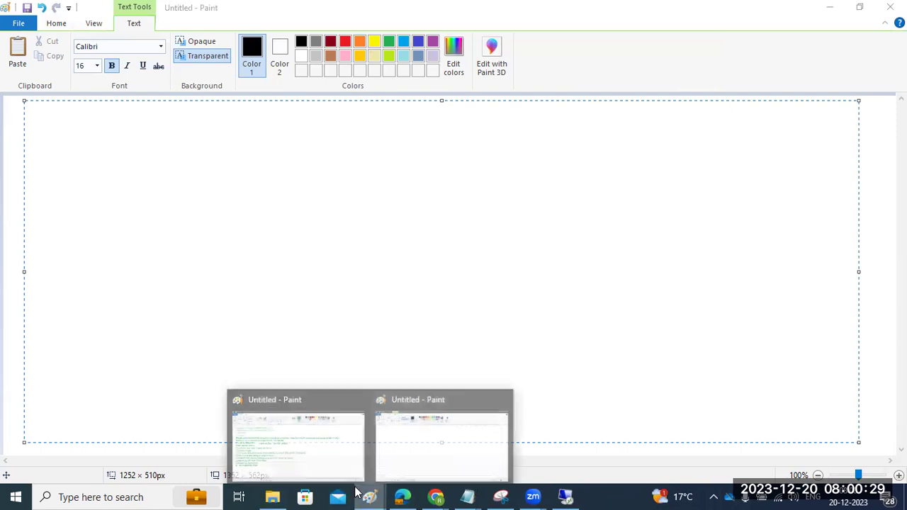
pyautogui.click(458, 434)
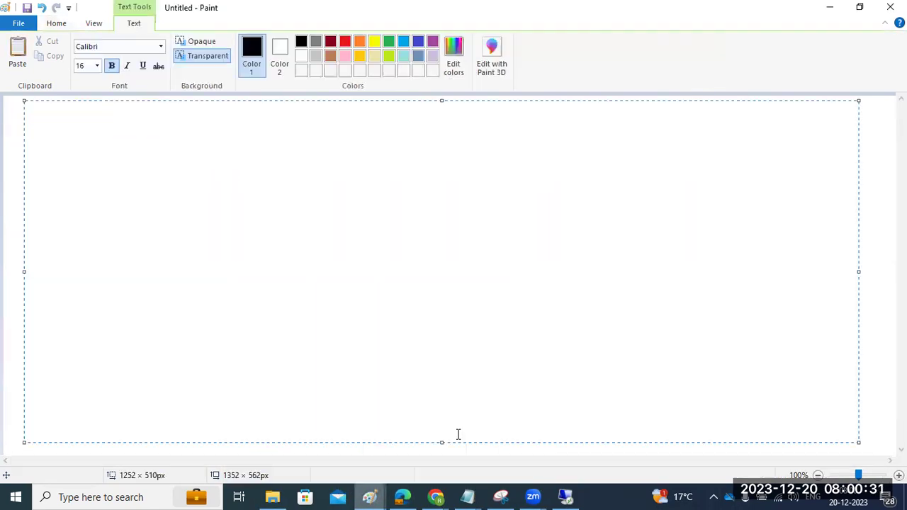
# Type items 13 SMLG, 14 RZ12, 15 AL11, 16 SM61 BTC server group, 17 RZ10 profiles import, 18 ST03n workload.
pyautogui.write('13)')
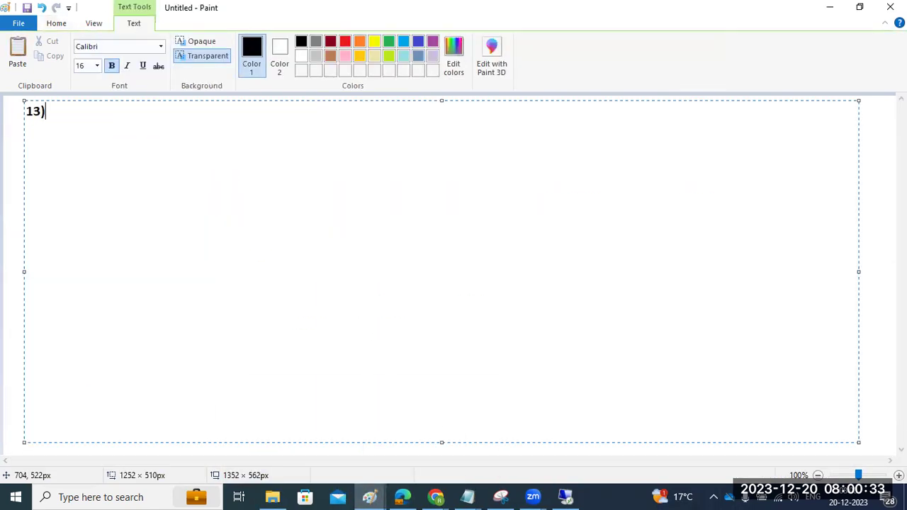
pyautogui.write('SMLG')
pyautogui.press('Return')
pyautogui.write('14')
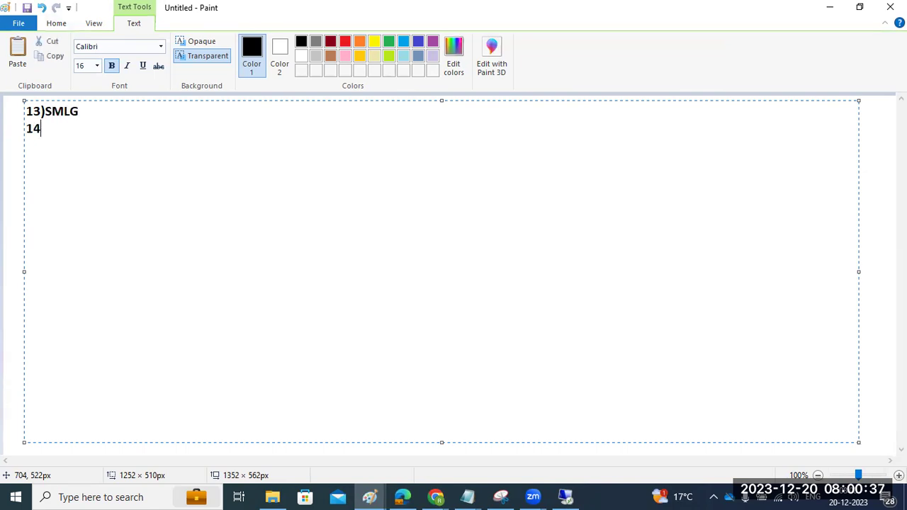
pyautogui.write(')RZ12')
pyautogui.press('Return')
pyautogui.write('15)')
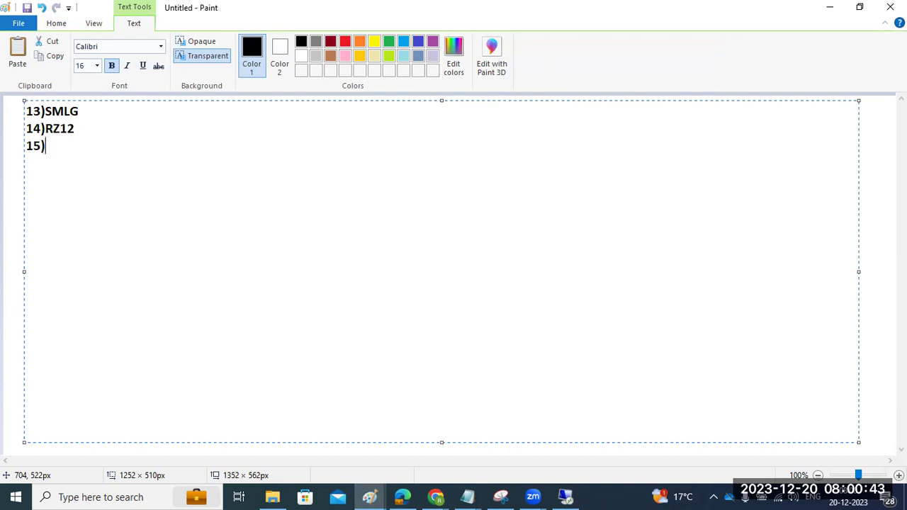
pyautogui.write('AI1')
pyautogui.press('BackSpace')
pyautogui.write('L11 -')
pyautogui.press('Return')
pyautogui.write('16)')
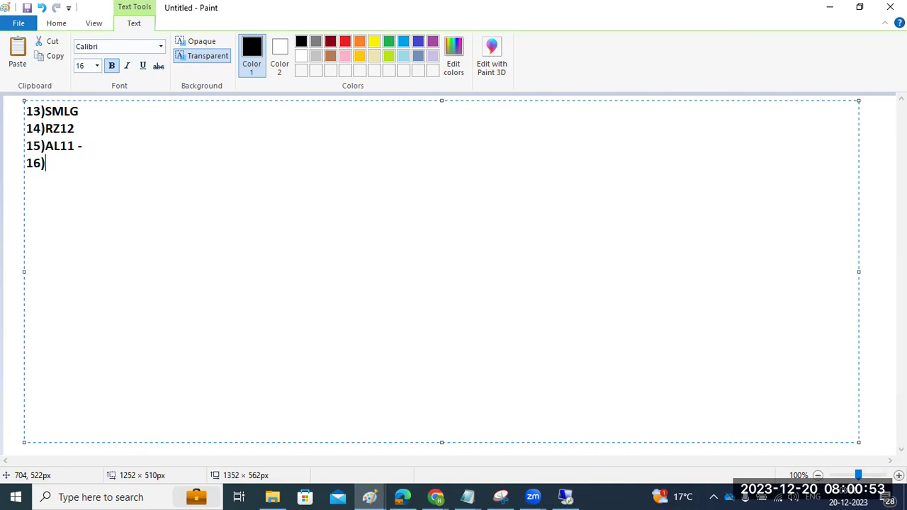
pyautogui.write('SM61-B')
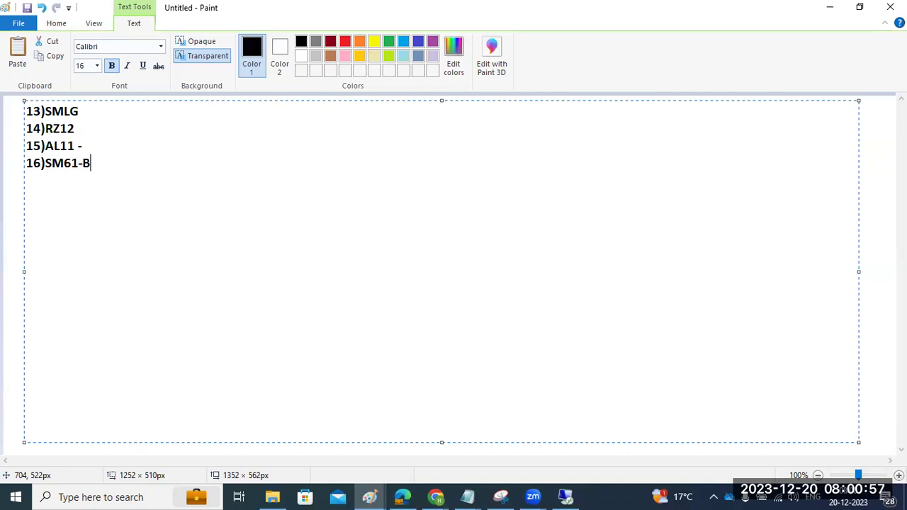
pyautogui.write('TC server grou')
pyautogui.write('p ')
pyautogui.write('17)')
pyautogui.write('RZ10 -profi')
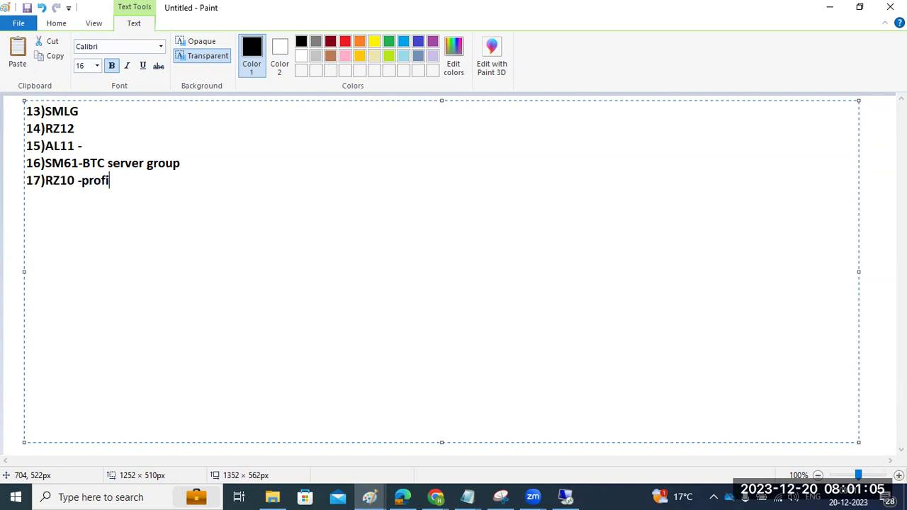
pyautogui.write('les import ')
pyautogui.write('18)')
pyautogui.write('ST03n')
pyautogui.write('- ')
pyautogui.write('workoad')
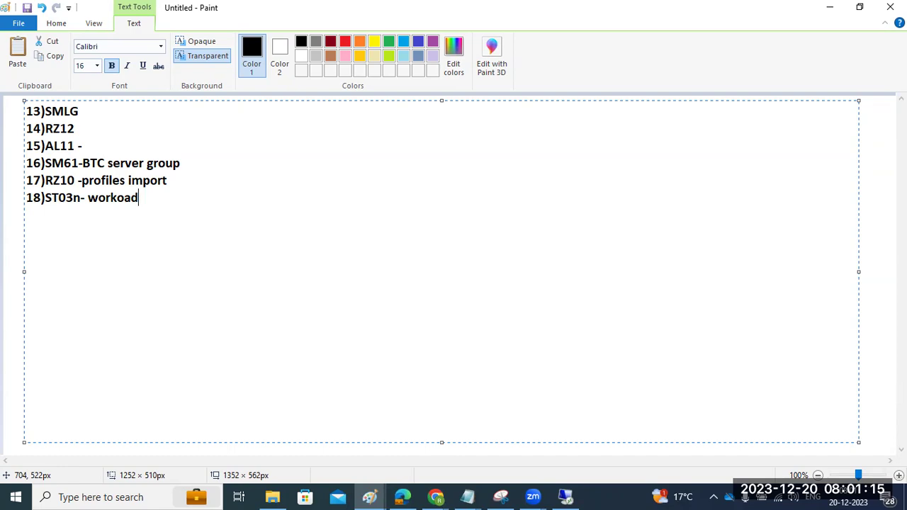
# Check the TMS screen for DOMAIN_ECD, then run ST03N in the client 100 session.
pyautogui.click(567, 497)
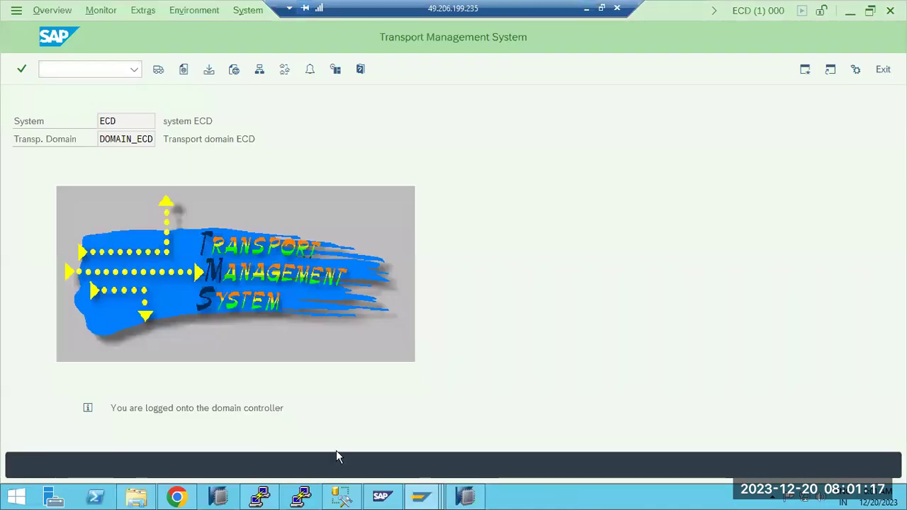
pyautogui.moveTo(421, 496)
pyautogui.click(385, 444)
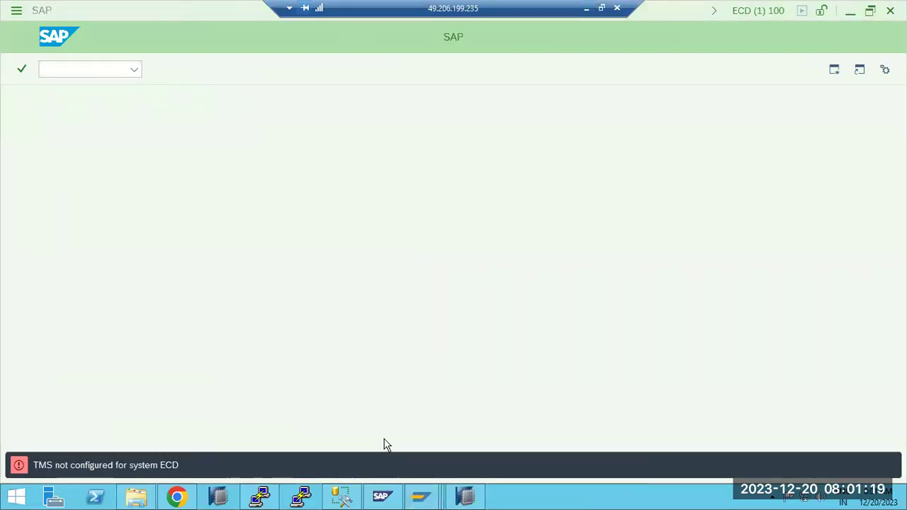
pyautogui.write('/nst03')
pyautogui.press('Return')
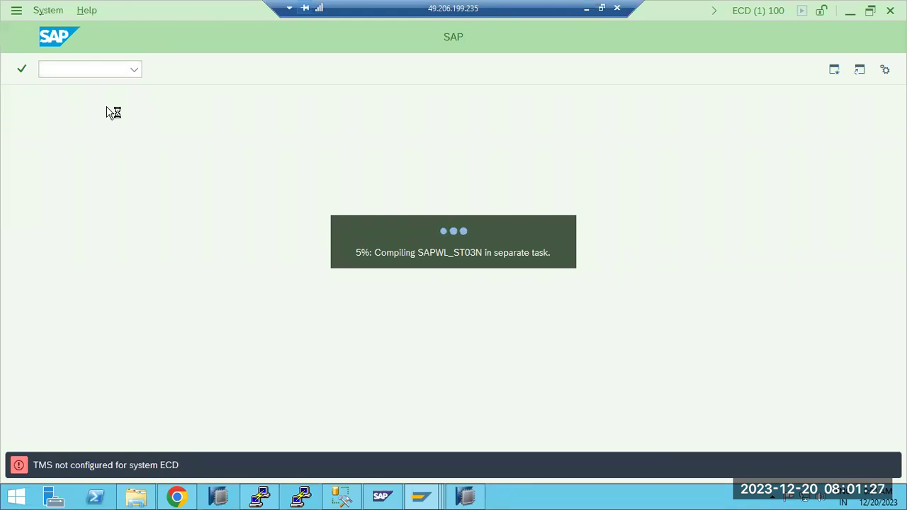
pyautogui.moveTo(425, 500)
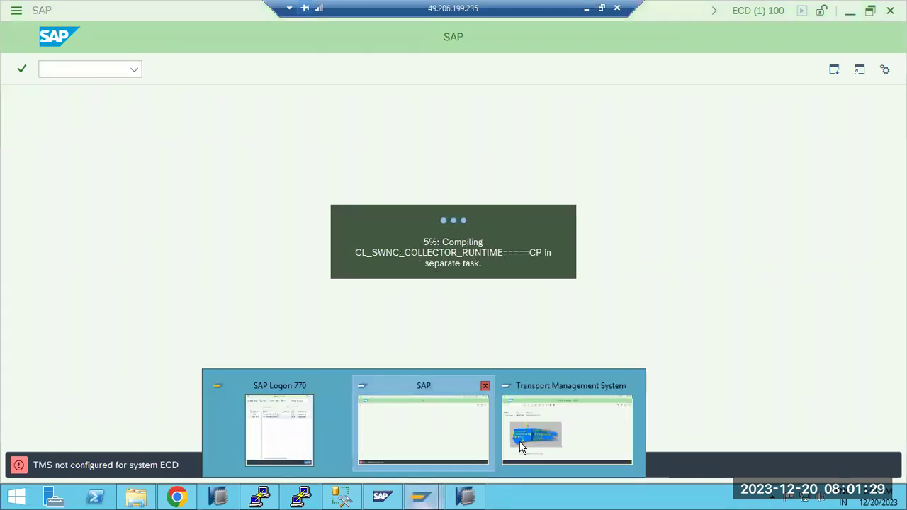